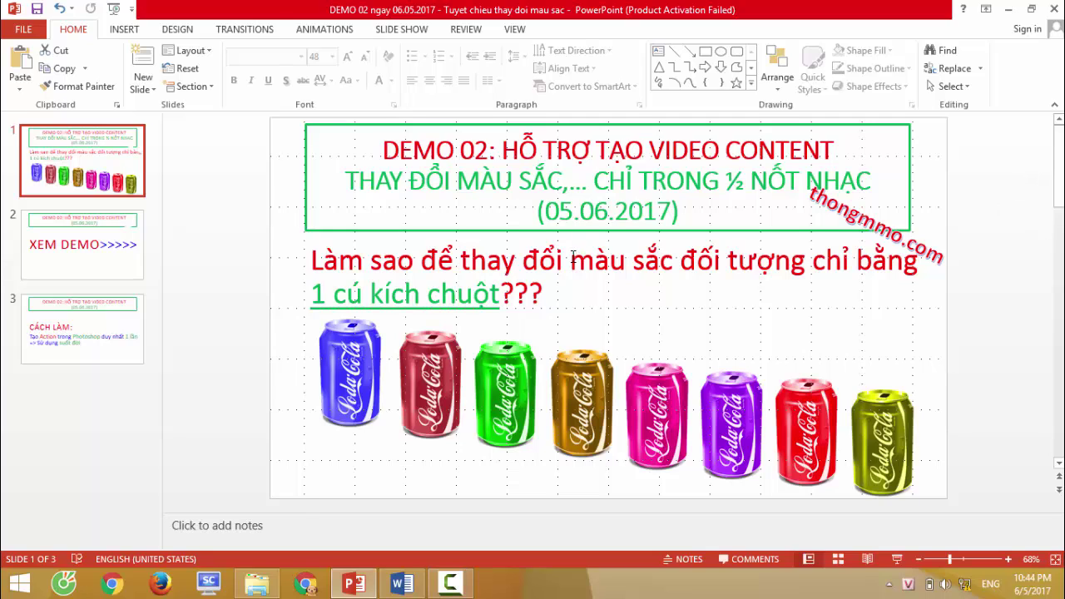
Step: Highlight the phrases 'màu sắc đối tượng' and '1 cú kích chuột' on the intro slide
{"action": "left_click_drag", "start_coordinate": [571, 261], "coordinate": [757, 261]}
{"action": "left_click", "coordinate": [690, 308]}
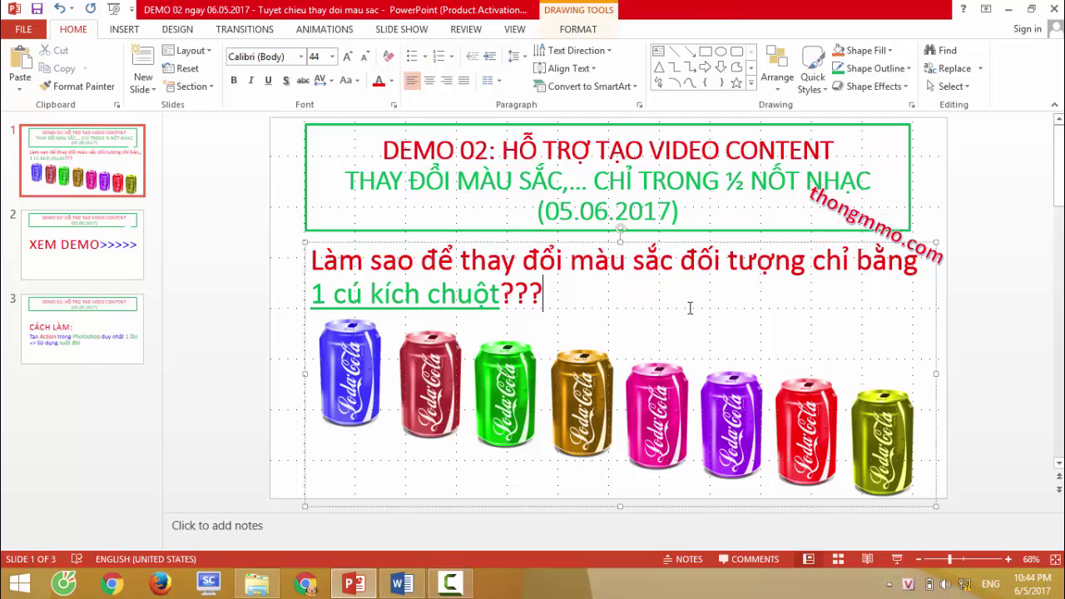
{"action": "left_click_drag", "start_coordinate": [327, 288], "coordinate": [499, 292]}
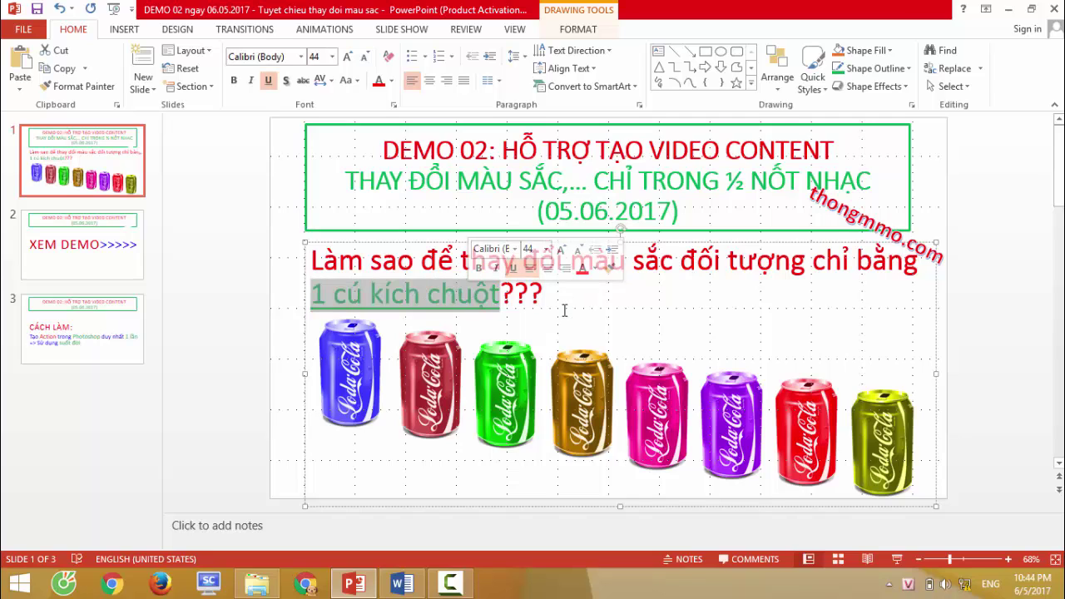
{"action": "left_click", "coordinate": [487, 202]}
Step: Advance to slide 2 and highlight the XEM DEMO title
{"action": "key", "text": "Page_Down"}
{"action": "left_click_drag", "start_coordinate": [314, 308], "coordinate": [690, 308]}
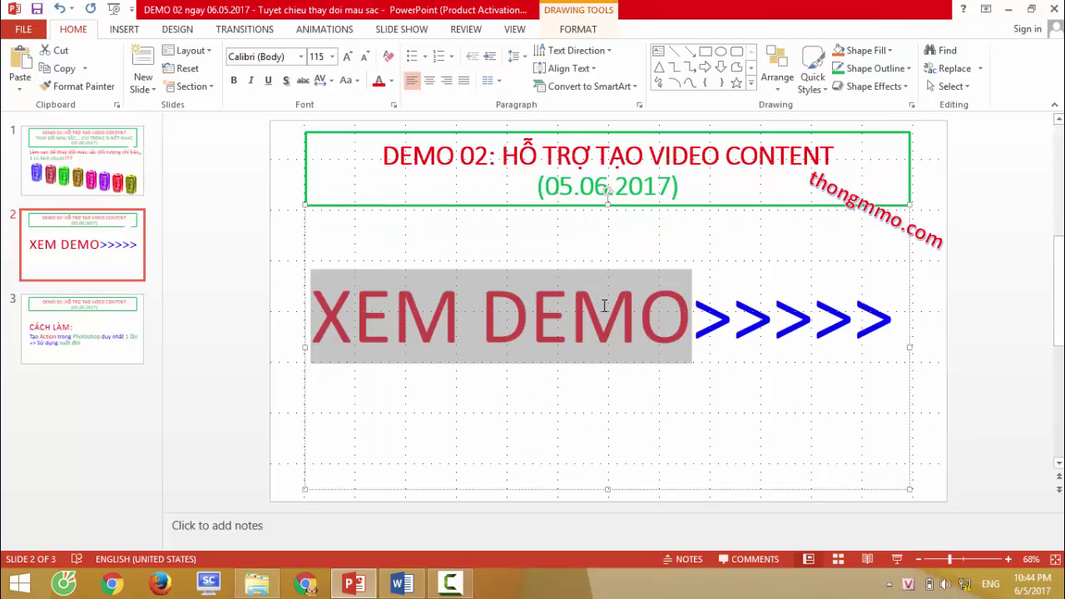
{"action": "left_click", "coordinate": [692, 323]}
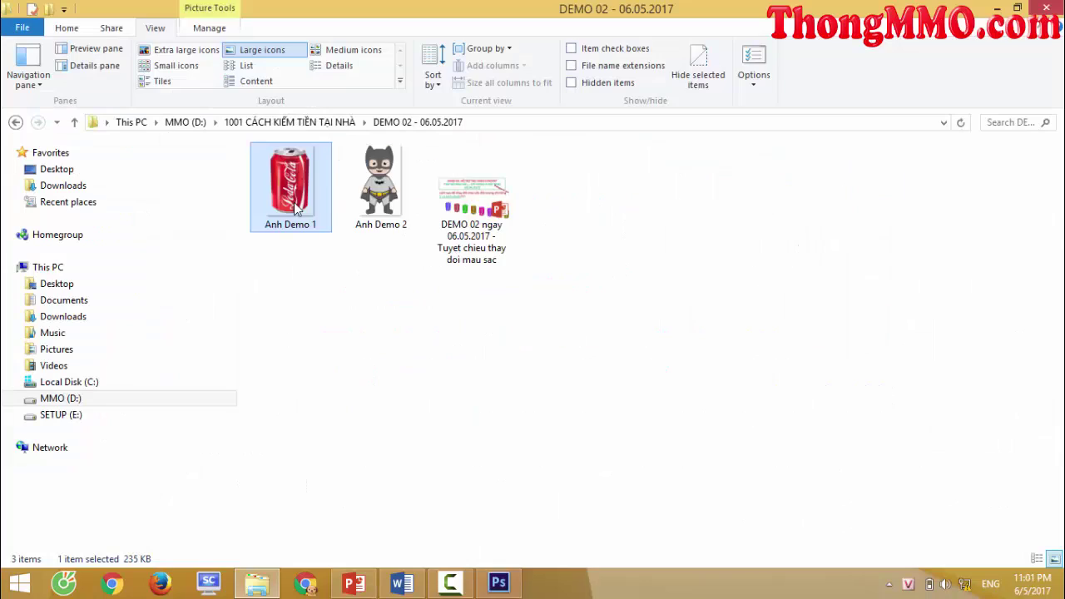
Step: Open Anh Demo 1 in Photoshop and play the Doi anh hang loat action on it
{"action": "right_click", "coordinate": [293, 171]}
{"action": "mouse_move", "coordinate": [343, 346]}
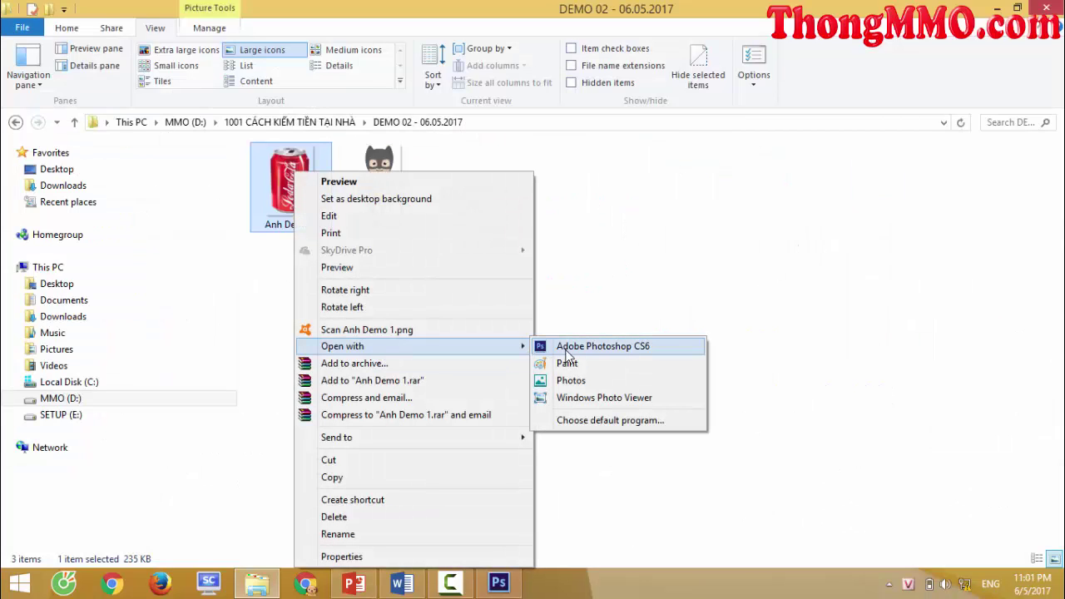
{"action": "left_click", "coordinate": [567, 348]}
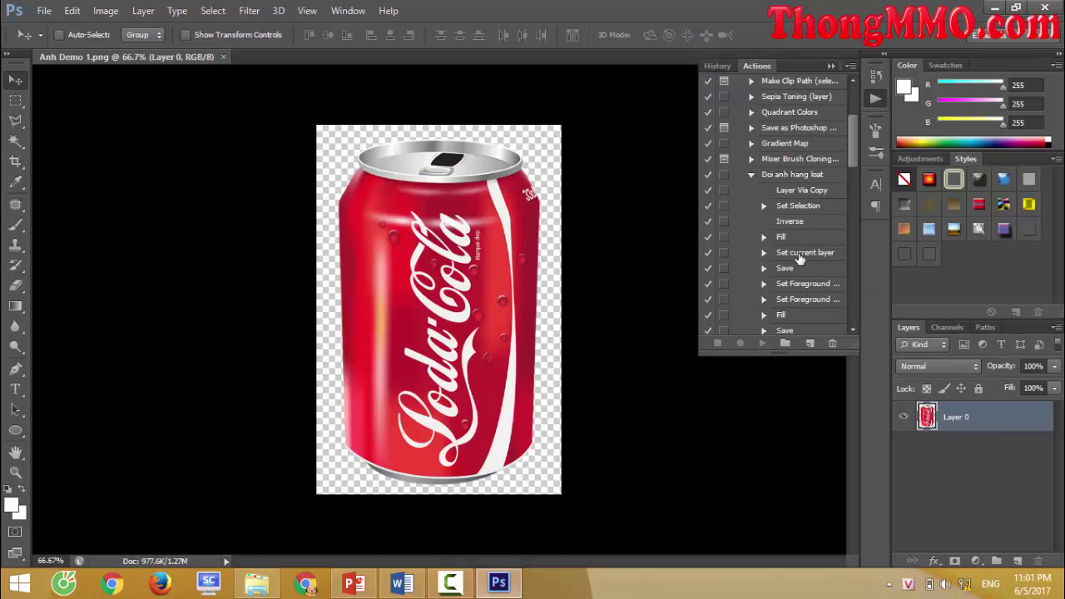
{"action": "scroll", "coordinate": [799, 258], "scroll_direction": "up", "scroll_amount": 1}
{"action": "left_click", "coordinate": [778, 202]}
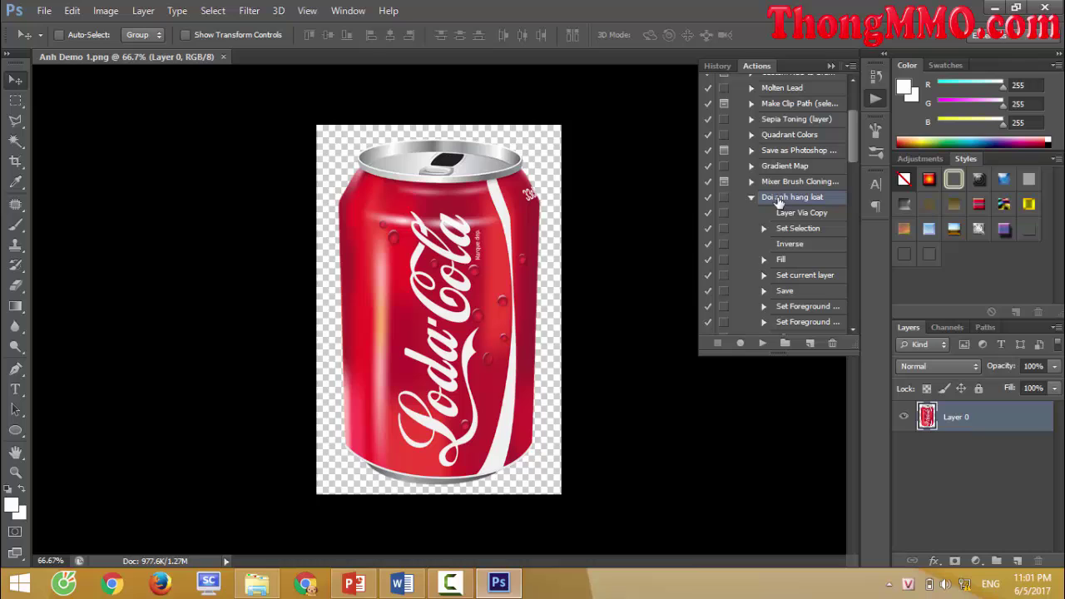
{"action": "left_click", "coordinate": [761, 346]}
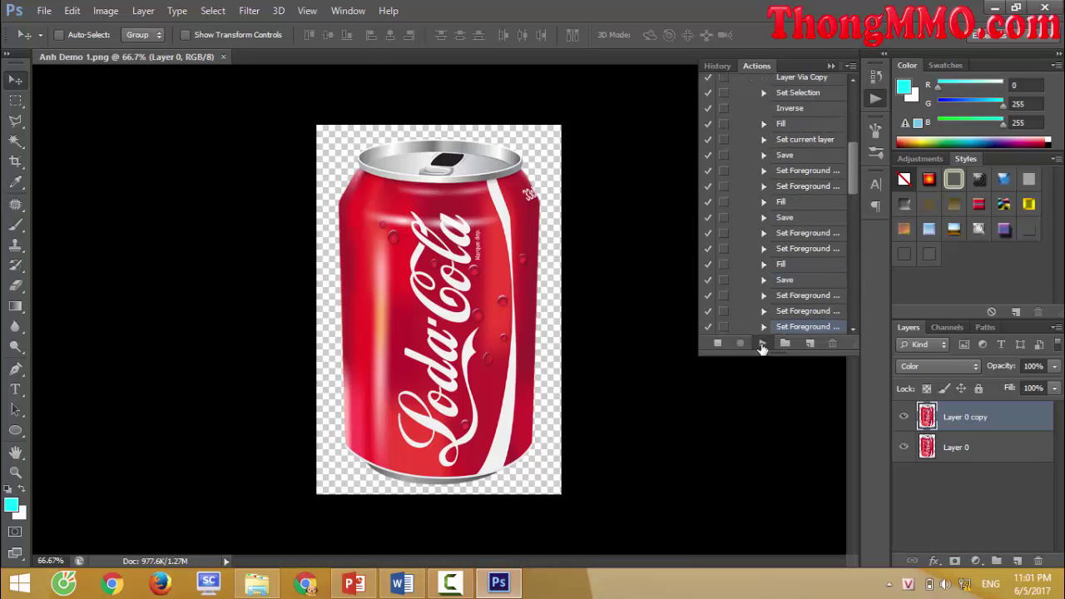
Step: Review the nine colour PNGs in DEMO 02, from Mau cam to Mau xanh la cay, then open Anh Demo 2
{"action": "left_click", "coordinate": [249, 587]}
{"action": "left_click", "coordinate": [587, 187]}
{"action": "left_click", "coordinate": [643, 182]}
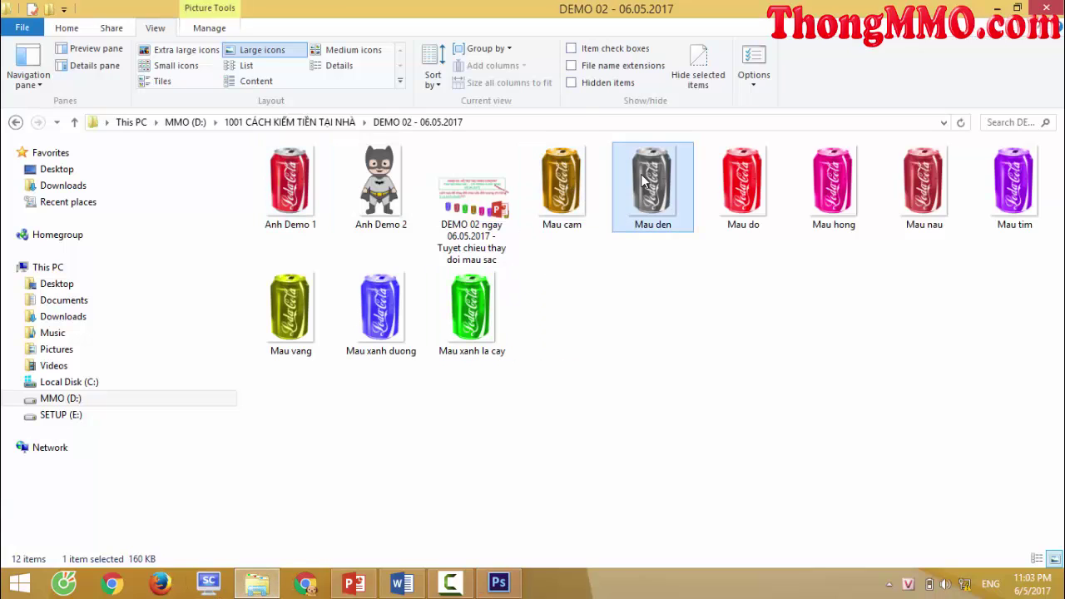
{"action": "left_click", "coordinate": [740, 184]}
{"action": "left_click", "coordinate": [820, 188]}
{"action": "left_click", "coordinate": [903, 190]}
{"action": "left_click", "coordinate": [1011, 187]}
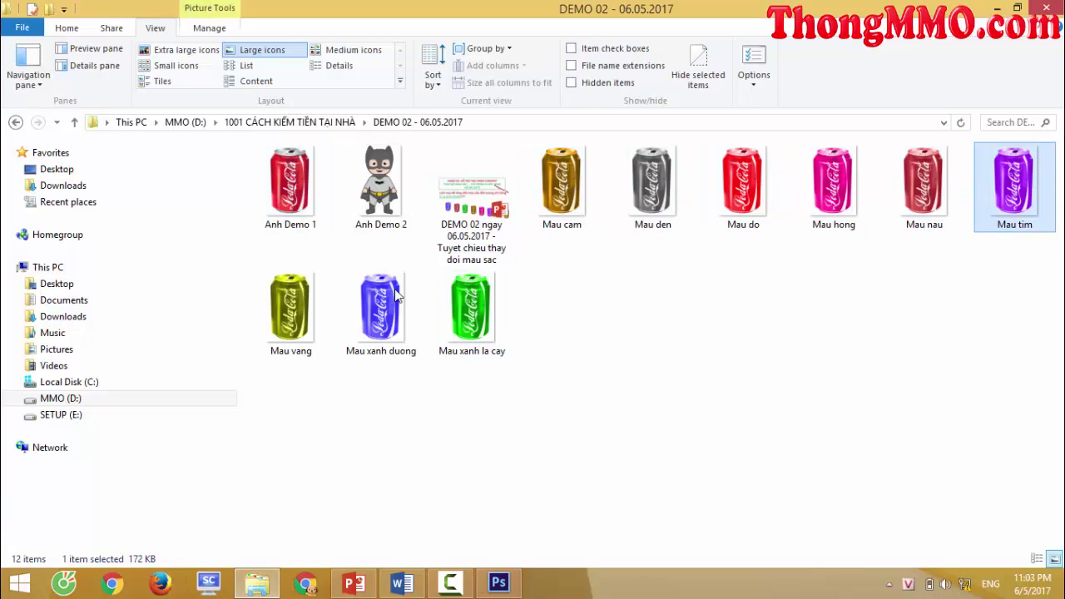
{"action": "left_click", "coordinate": [290, 308]}
{"action": "left_click", "coordinate": [381, 308]}
{"action": "left_click", "coordinate": [471, 308]}
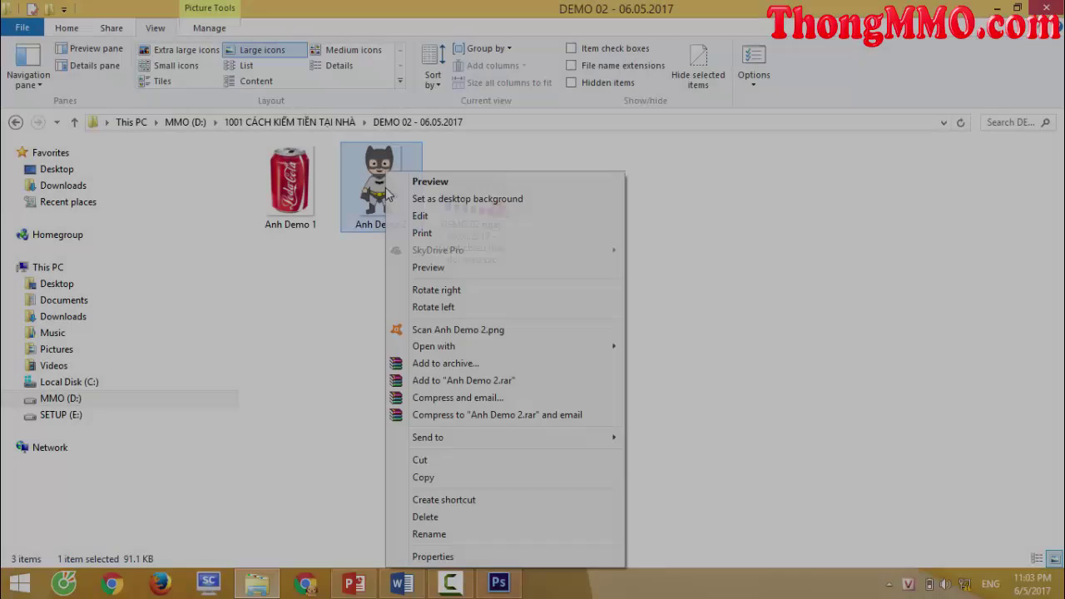
{"action": "left_click", "coordinate": [671, 345]}
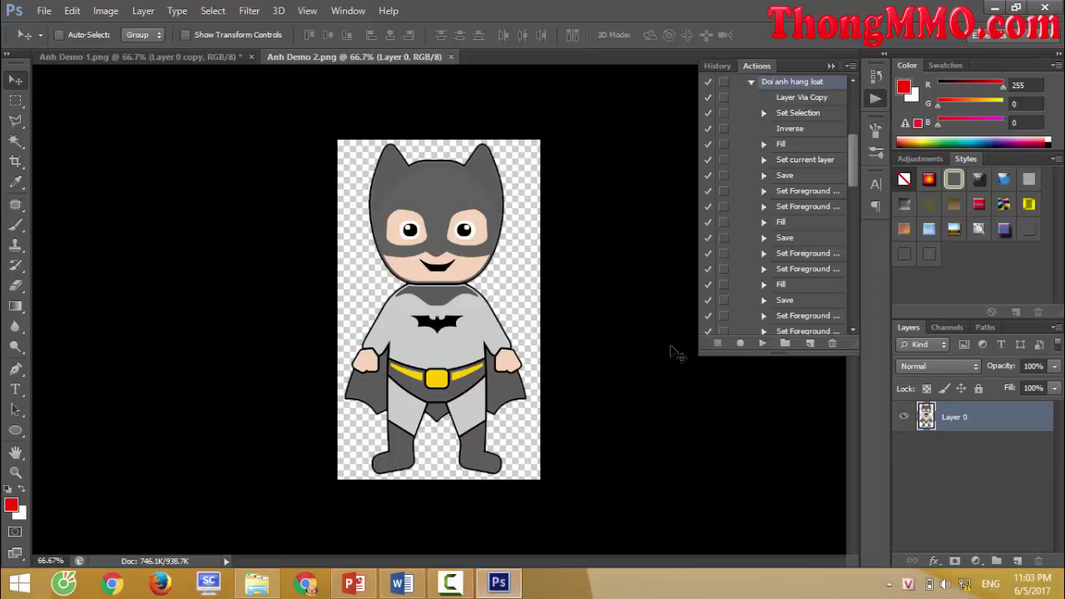
Step: Play Doi anh hang loat on the Batman image, check DEMO 02, and highlight the CÁCH LÀM heading
{"action": "scroll", "coordinate": [772, 212], "scroll_direction": "up", "scroll_amount": 5}
{"action": "scroll", "coordinate": [772, 213], "scroll_direction": "down", "scroll_amount": 1}
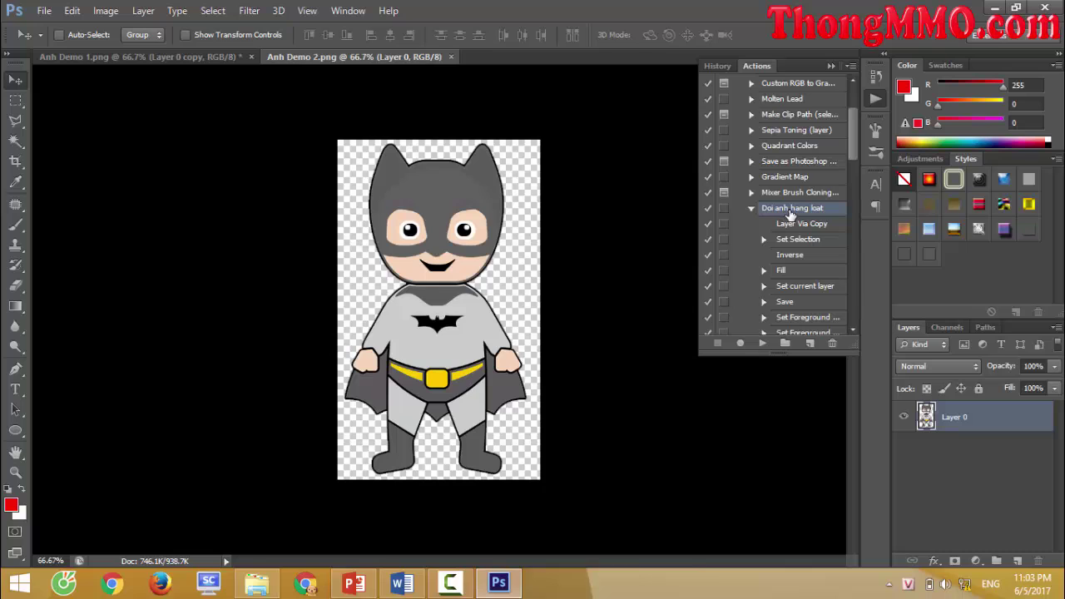
{"action": "left_click", "coordinate": [761, 345]}
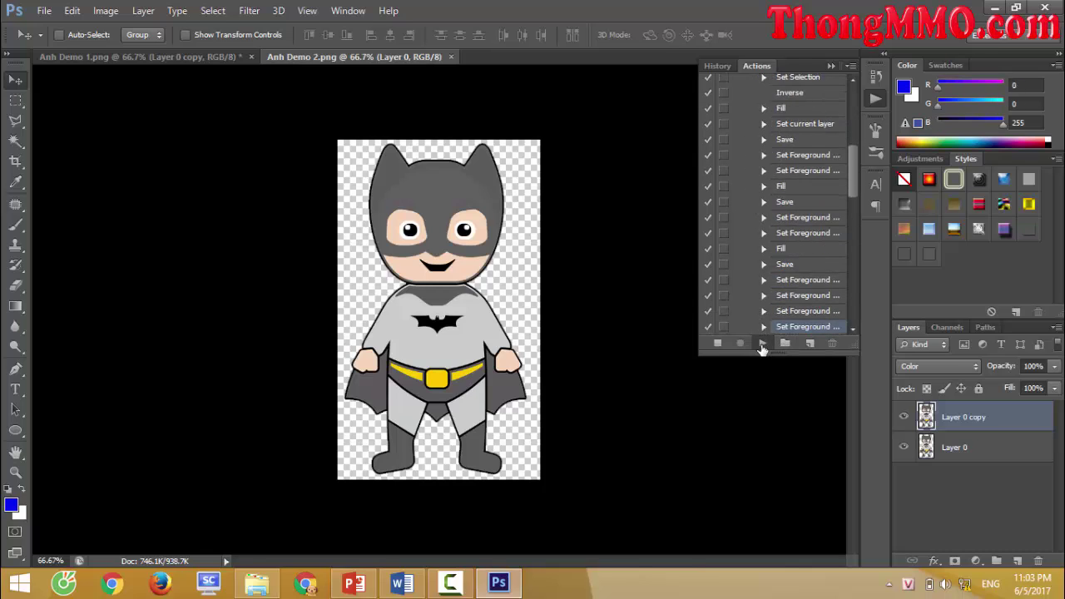
{"action": "mouse_move", "coordinate": [256, 581]}
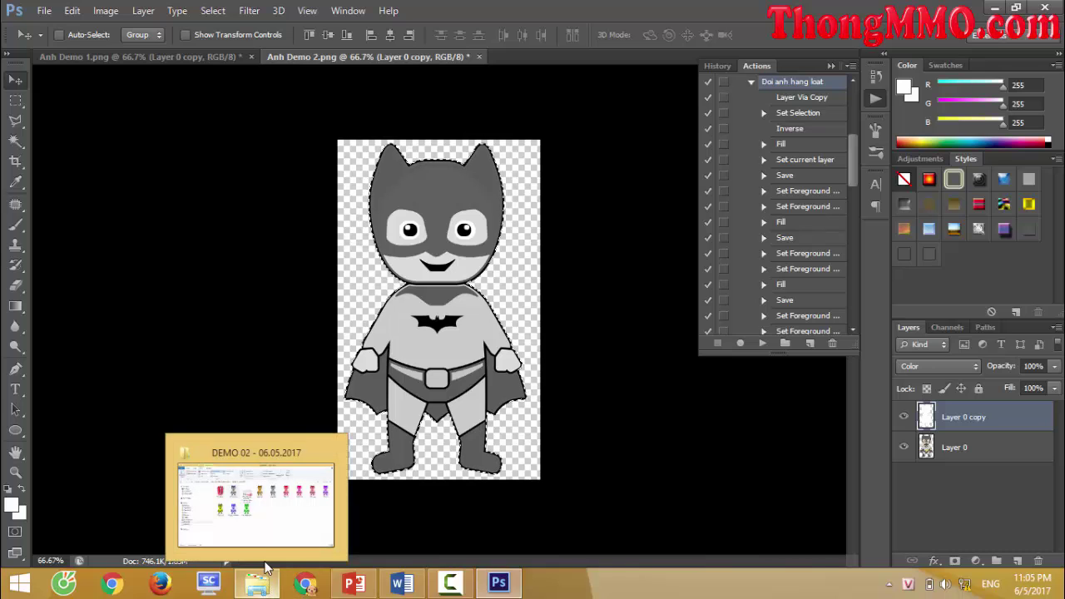
{"action": "left_click", "coordinate": [275, 520]}
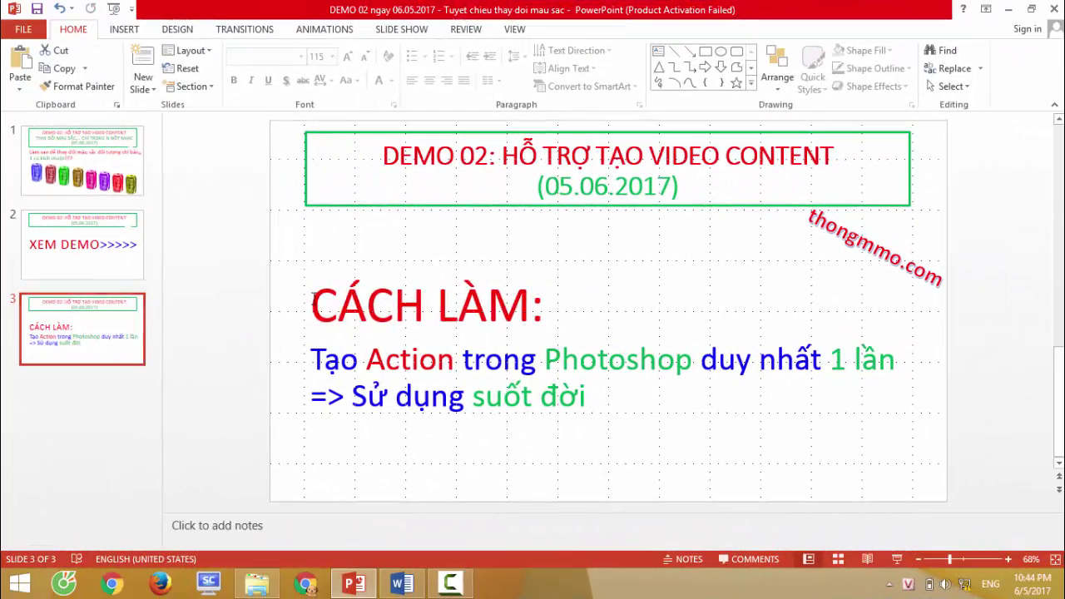
{"action": "left_click_drag", "start_coordinate": [311, 304], "coordinate": [502, 303]}
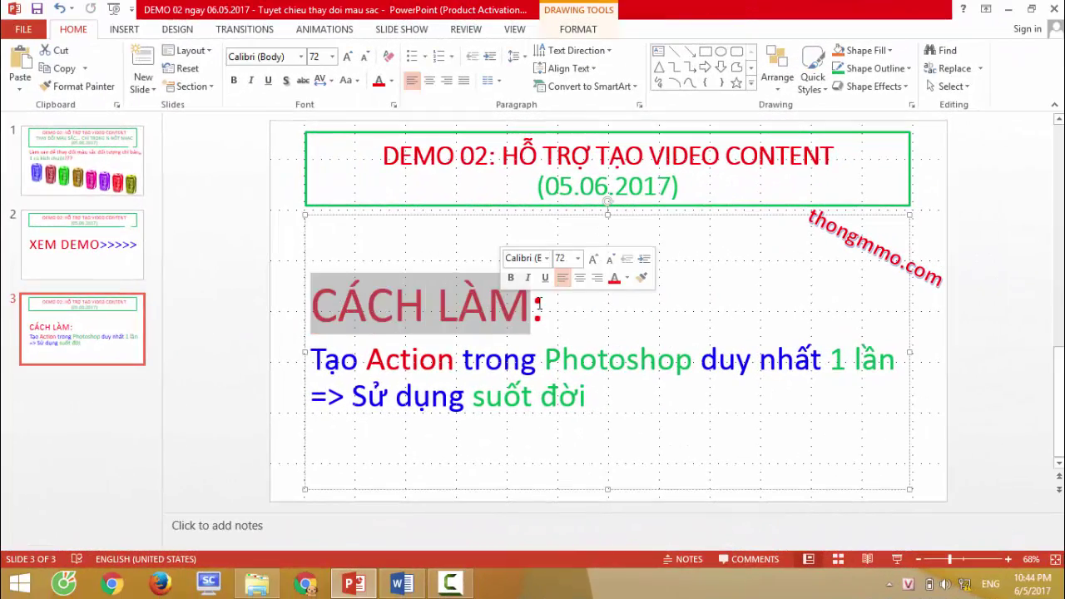
Step: Highlight the words Action, Photoshop, 1 lần and suốt đời on the CÁCH LÀM slide
{"action": "left_click", "coordinate": [542, 303]}
{"action": "left_click_drag", "start_coordinate": [367, 359], "coordinate": [452, 364]}
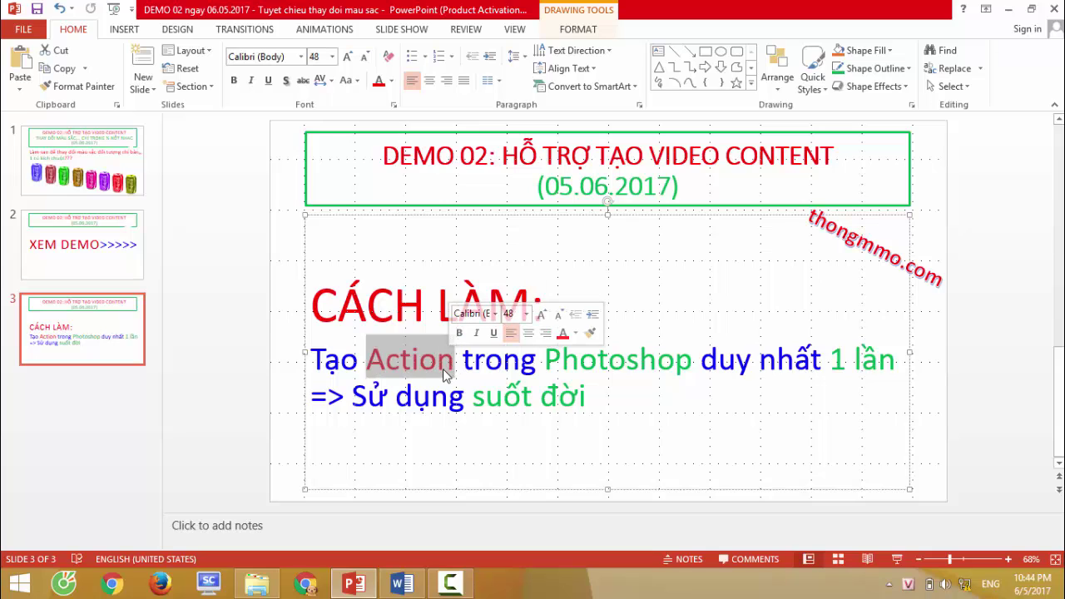
{"action": "left_click_drag", "start_coordinate": [544, 360], "coordinate": [661, 350]}
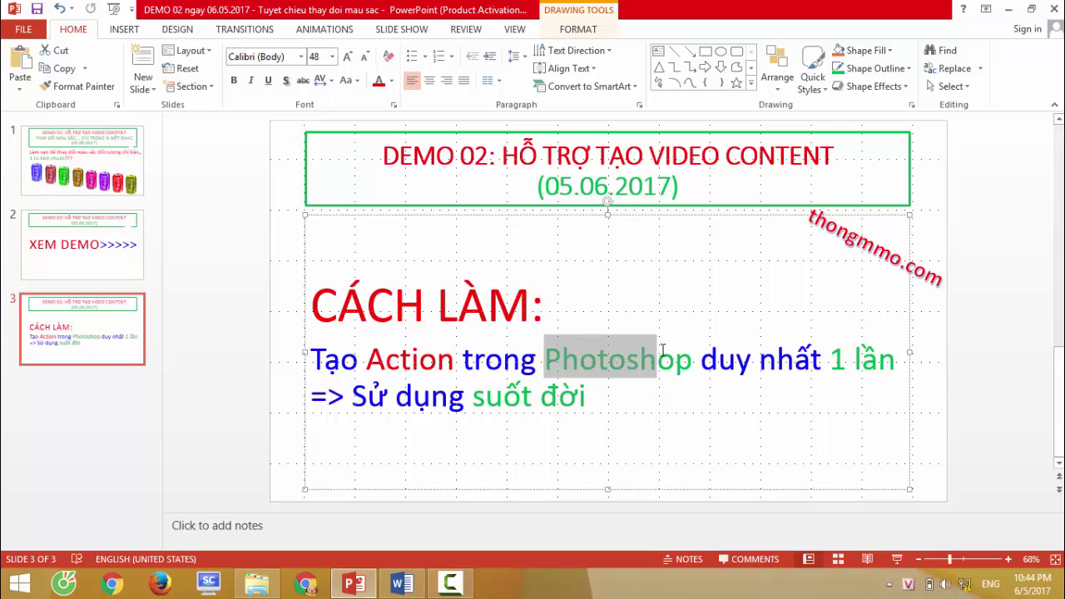
{"action": "left_click", "coordinate": [694, 386]}
{"action": "left_click_drag", "start_coordinate": [830, 359], "coordinate": [905, 366]}
{"action": "left_click", "coordinate": [905, 366]}
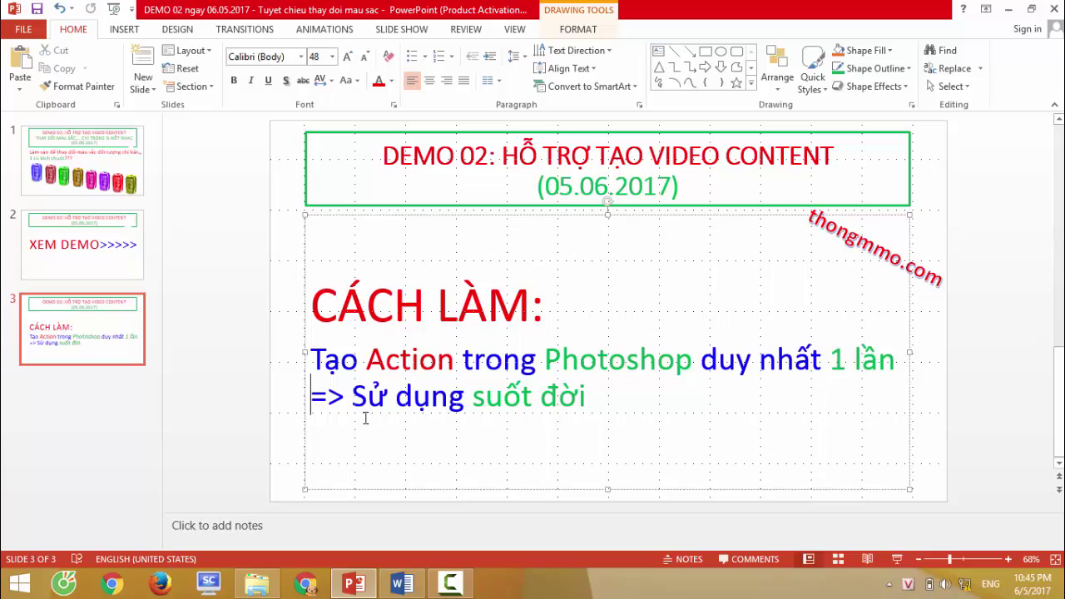
{"action": "left_click_drag", "start_coordinate": [473, 398], "coordinate": [587, 398]}
{"action": "left_click", "coordinate": [611, 399]}
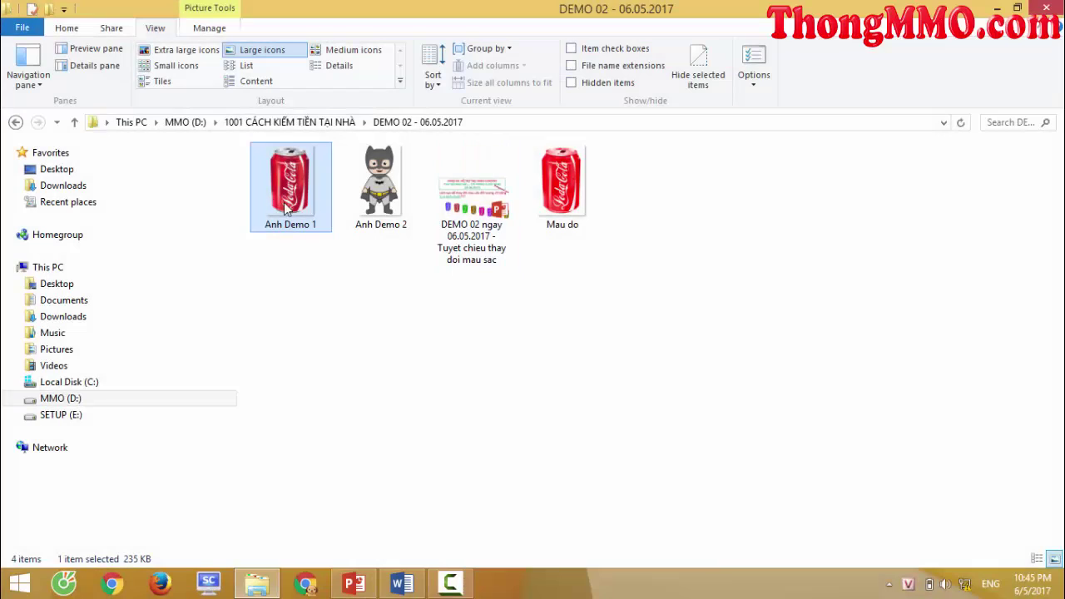
Step: Open Anh Demo 1 in Photoshop, show the Actions panel, and start recording the action Doi anh hang loat
{"action": "right_click", "coordinate": [285, 204]}
{"action": "mouse_move", "coordinate": [332, 346]}
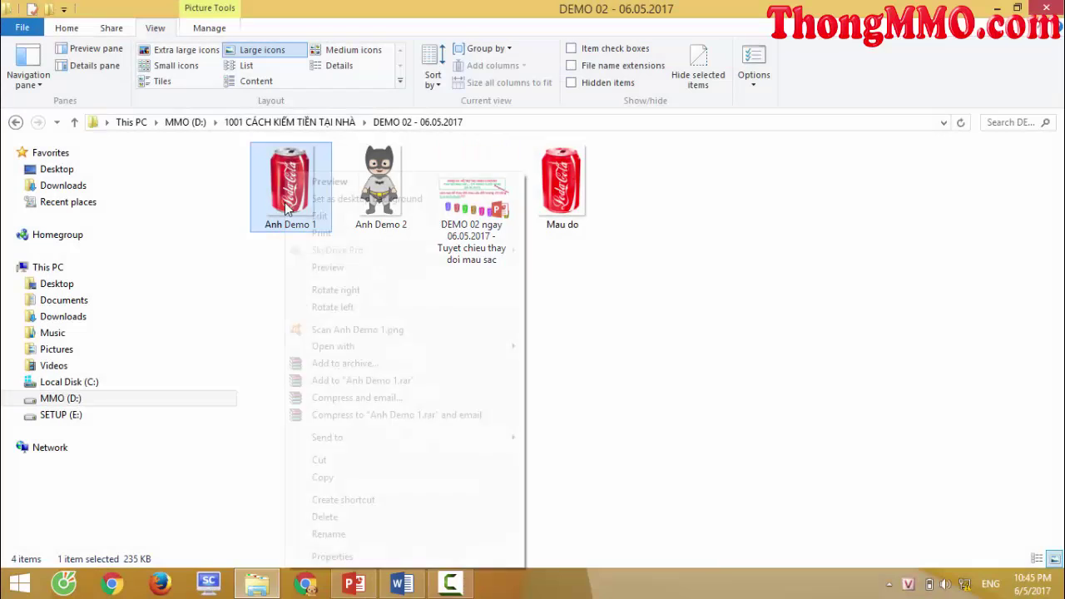
{"action": "left_click", "coordinate": [537, 346]}
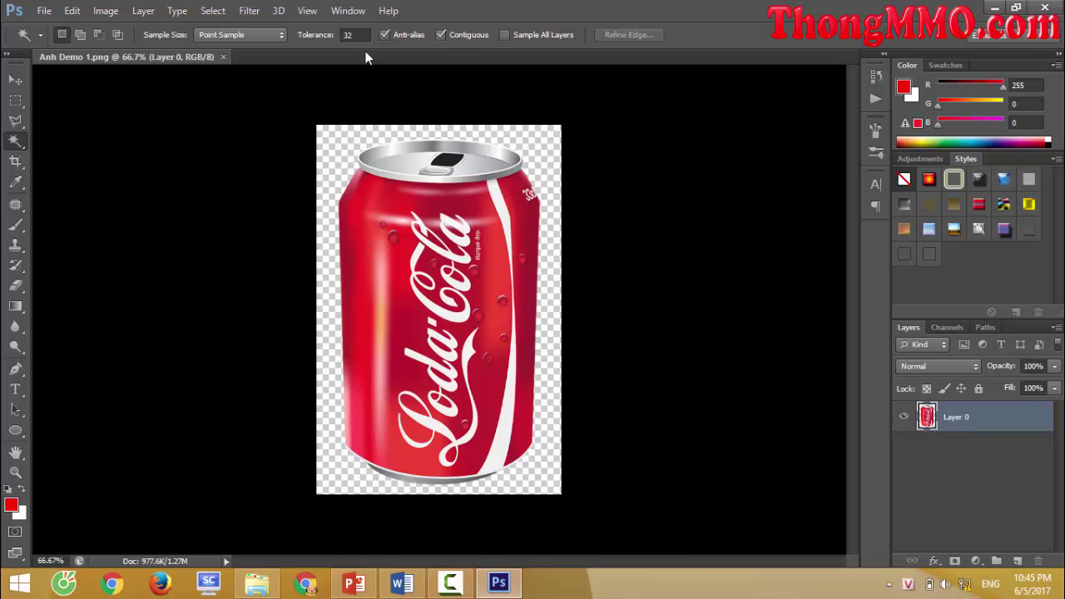
{"action": "left_click", "coordinate": [337, 11]}
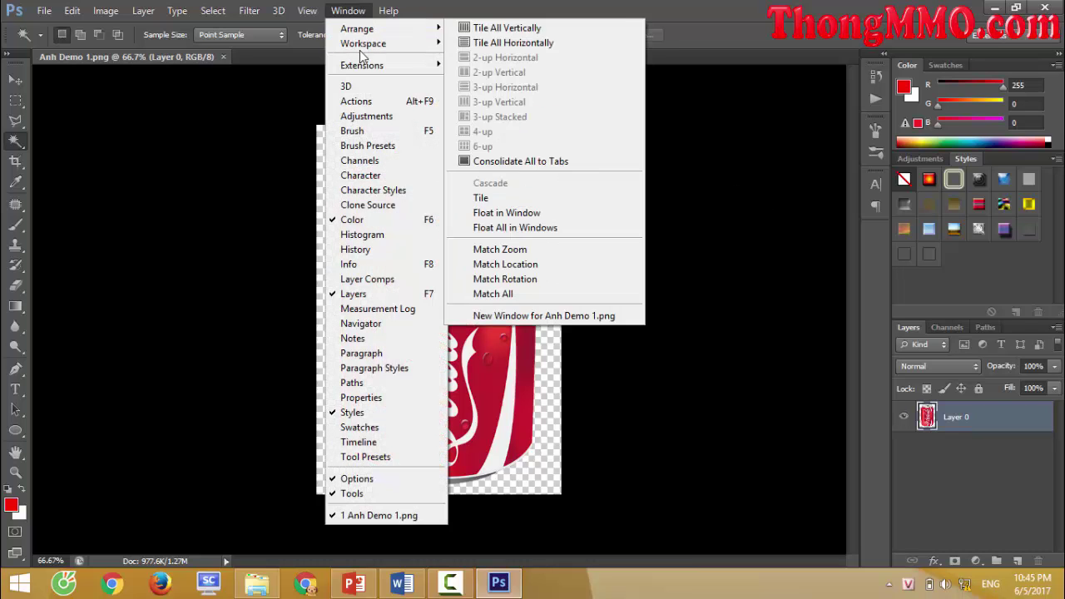
{"action": "left_click", "coordinate": [388, 104]}
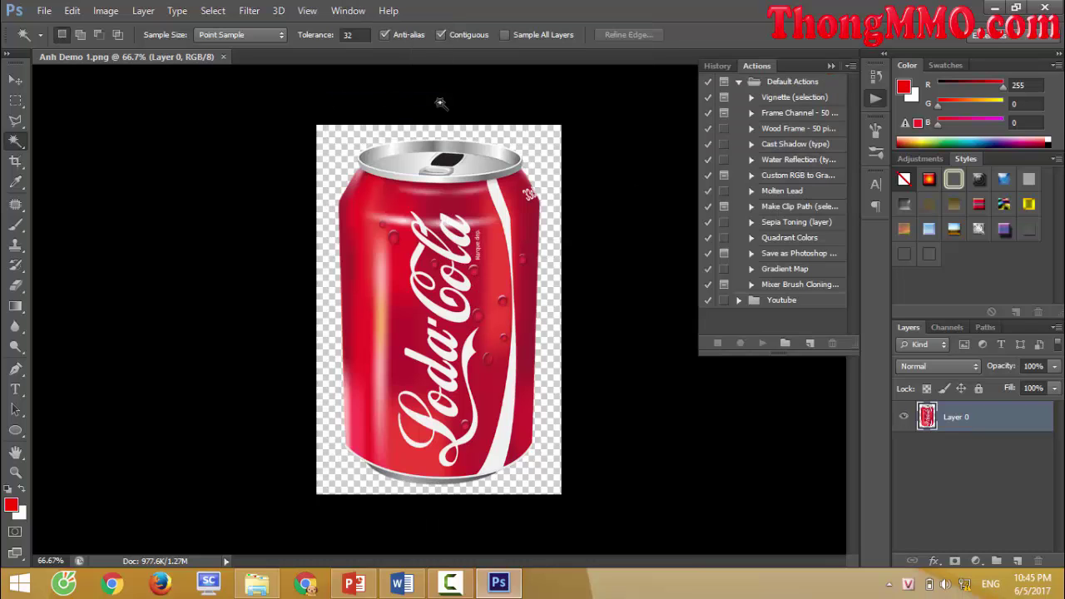
{"action": "left_click", "coordinate": [809, 343]}
{"action": "type", "text": "Doi anh hang loat"}
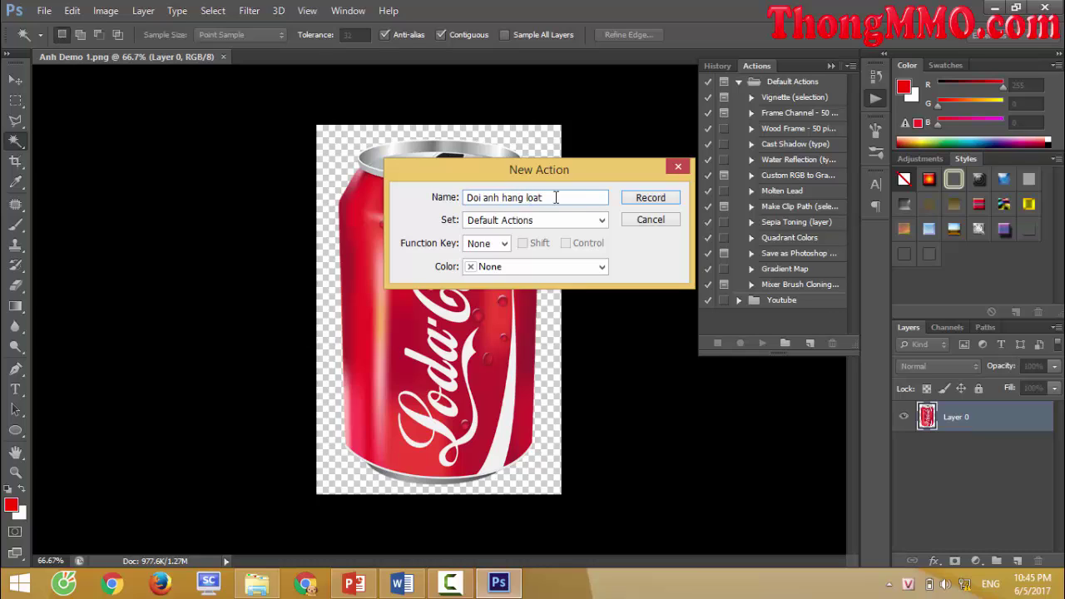
{"action": "left_click", "coordinate": [650, 197]}
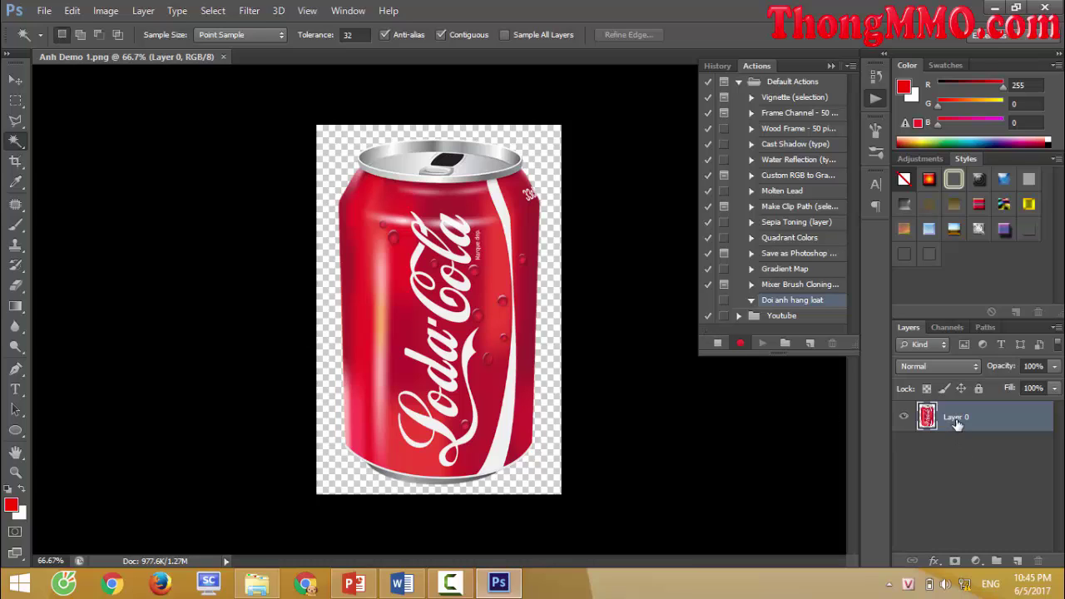
Step: Duplicate the can layer, then select the can by inverting a Magic Wand selection of the background
{"action": "key", "text": "ctrl+j"}
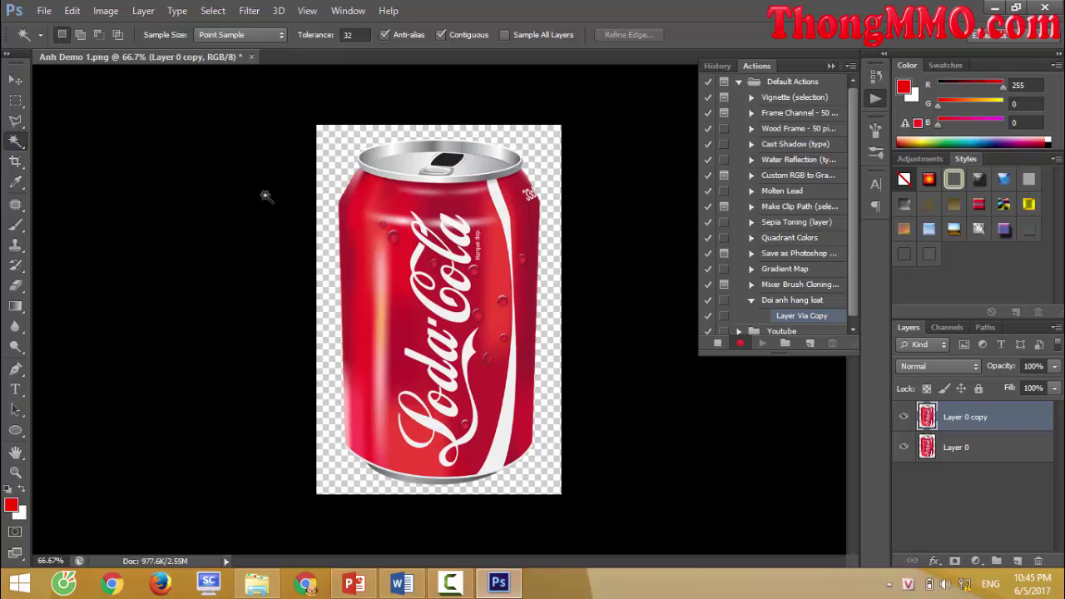
{"action": "left_click", "coordinate": [331, 175]}
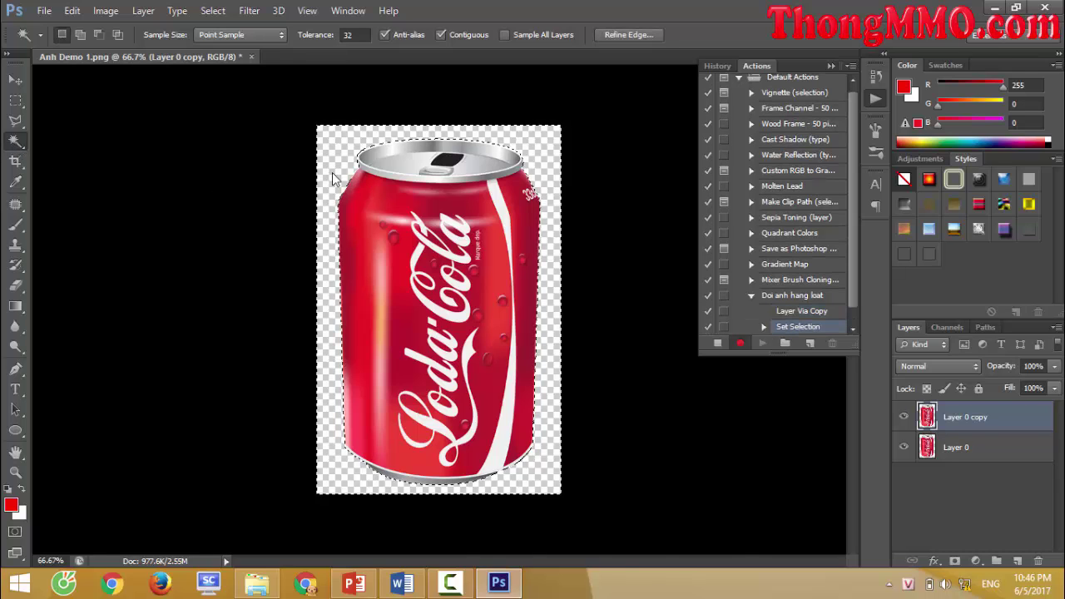
{"action": "key", "text": "shift+F7"}
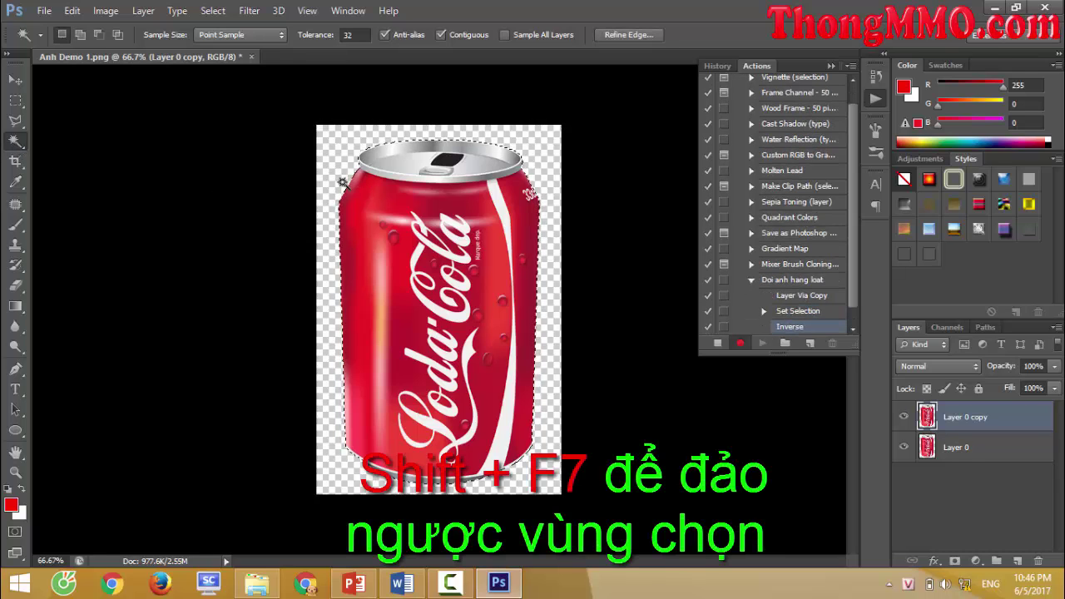
Step: Look up the Red row's RGB values 255, 0, 0 in the Word colour table
{"action": "left_click", "coordinate": [410, 589]}
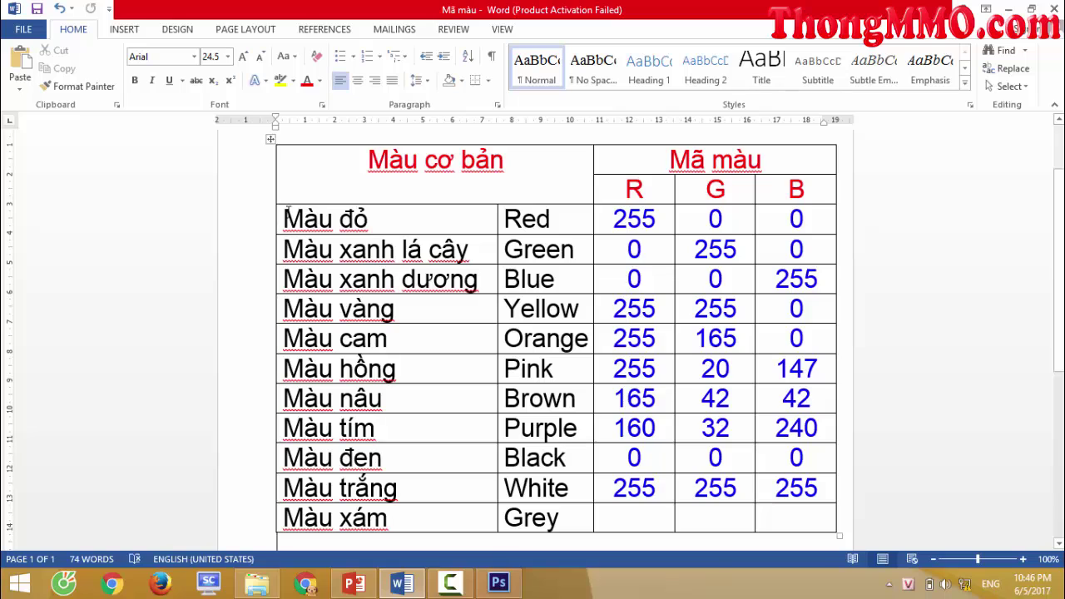
{"action": "left_click_drag", "start_coordinate": [285, 218], "coordinate": [370, 218]}
{"action": "left_click_drag", "start_coordinate": [603, 218], "coordinate": [784, 225]}
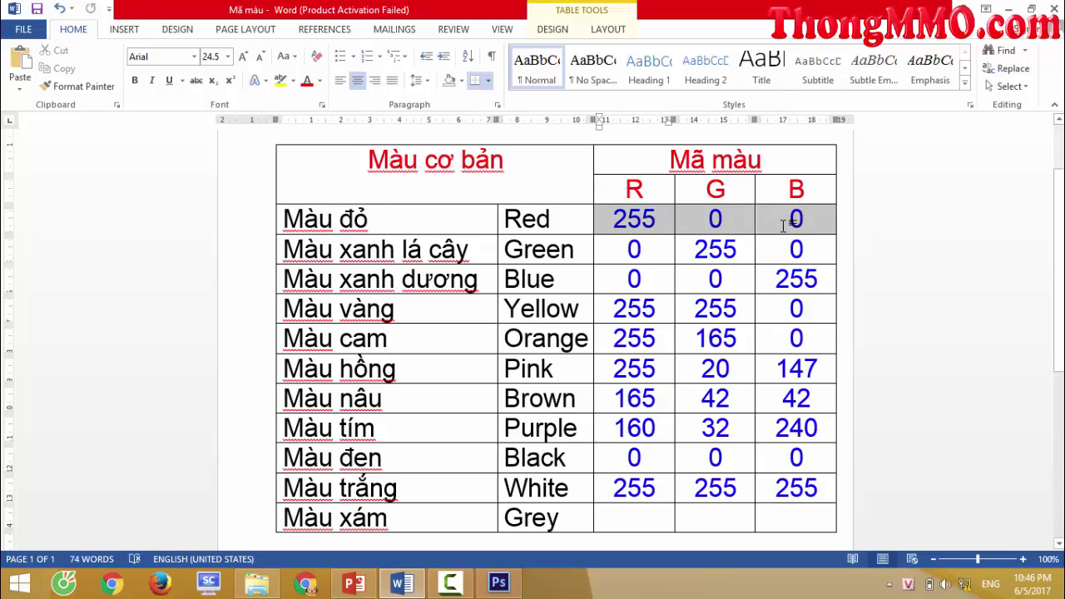
{"action": "left_click", "coordinate": [498, 582]}
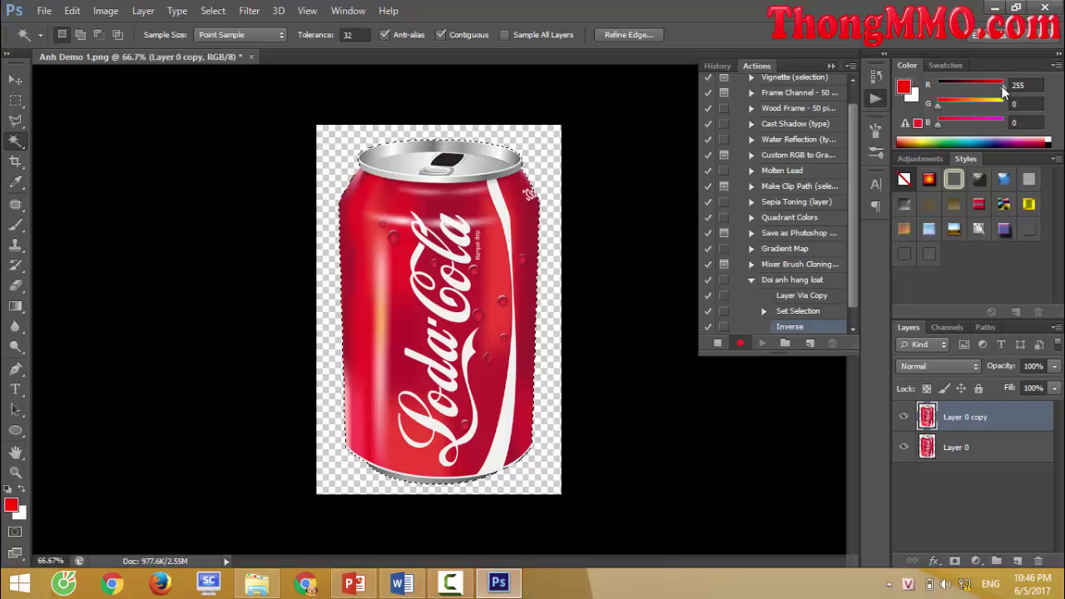
Step: Fill the can selection with red 255, 0, 0 and set the copy layer to Color blend mode
{"action": "left_click_drag", "start_coordinate": [1002, 88], "coordinate": [1006, 89]}
{"action": "key", "text": "v"}
{"action": "key", "text": "alt+Delete"}
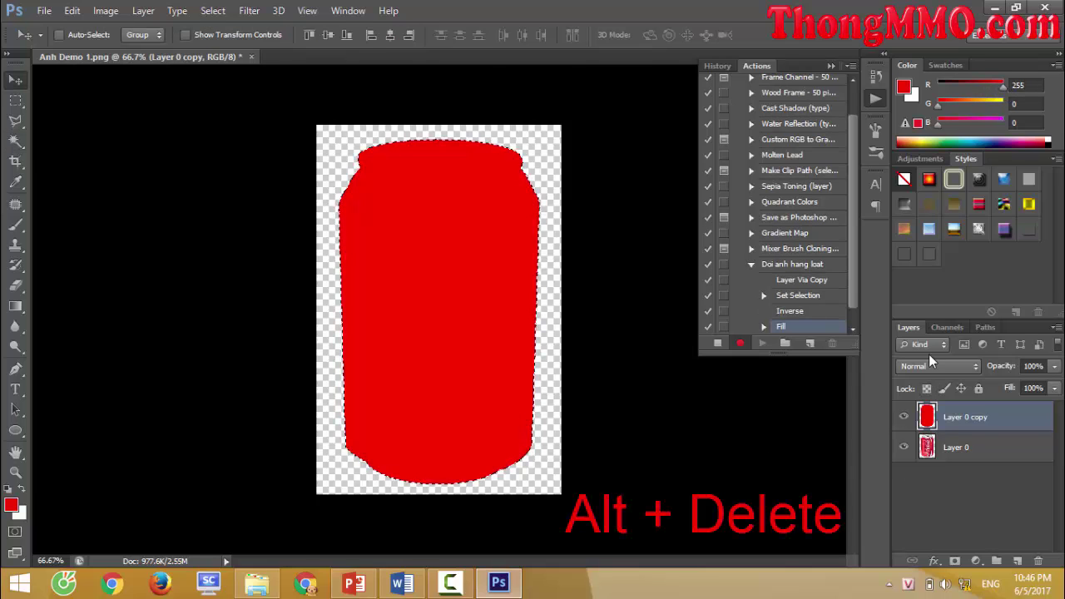
{"action": "left_click", "coordinate": [941, 366]}
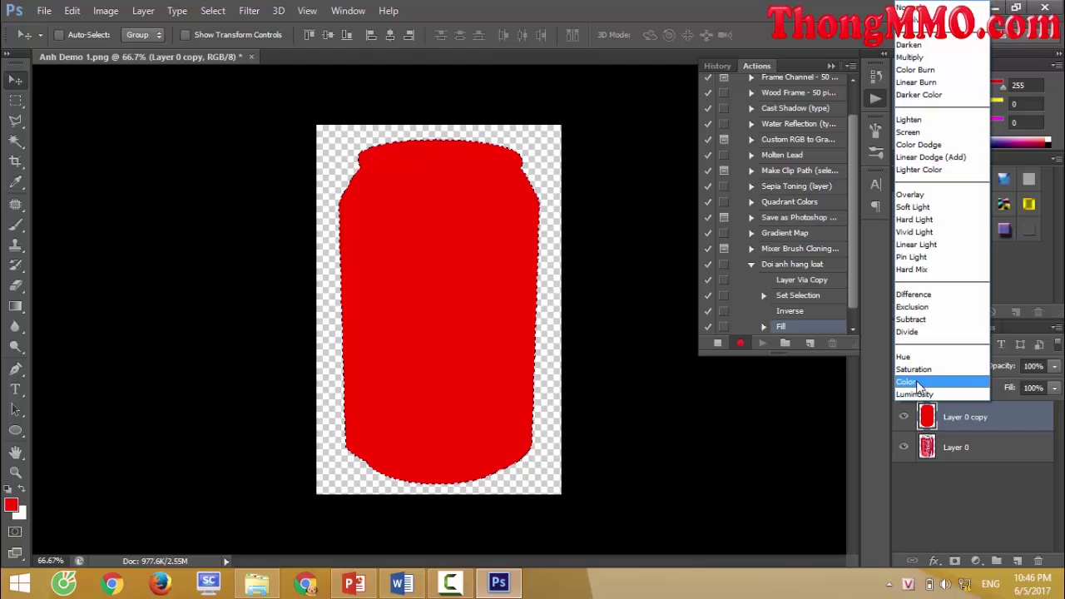
{"action": "left_click", "coordinate": [905, 381]}
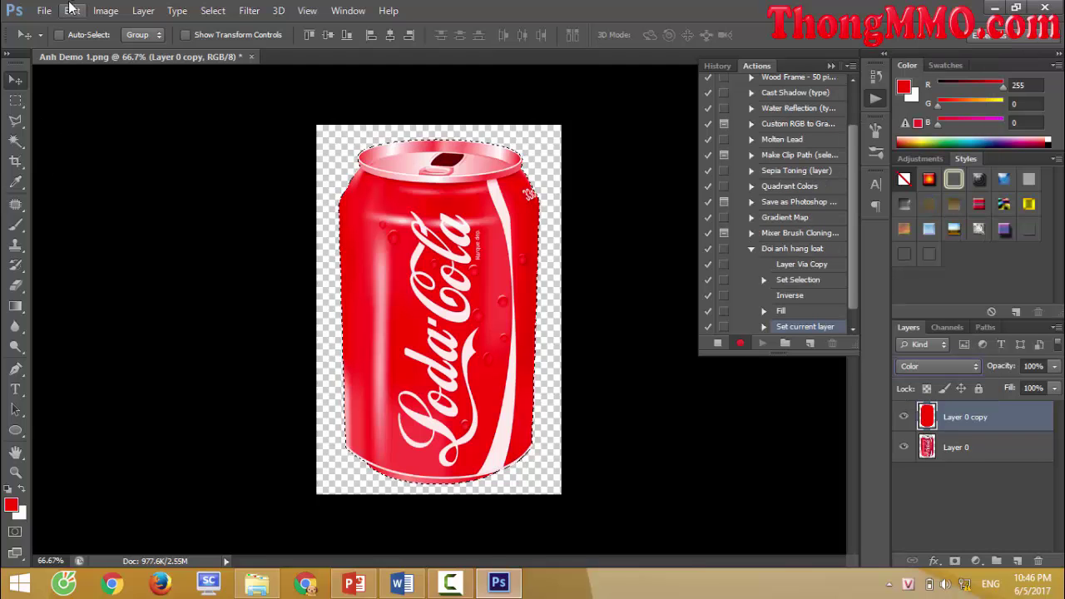
{"action": "left_click", "coordinate": [43, 10]}
{"action": "left_click", "coordinate": [90, 198]}
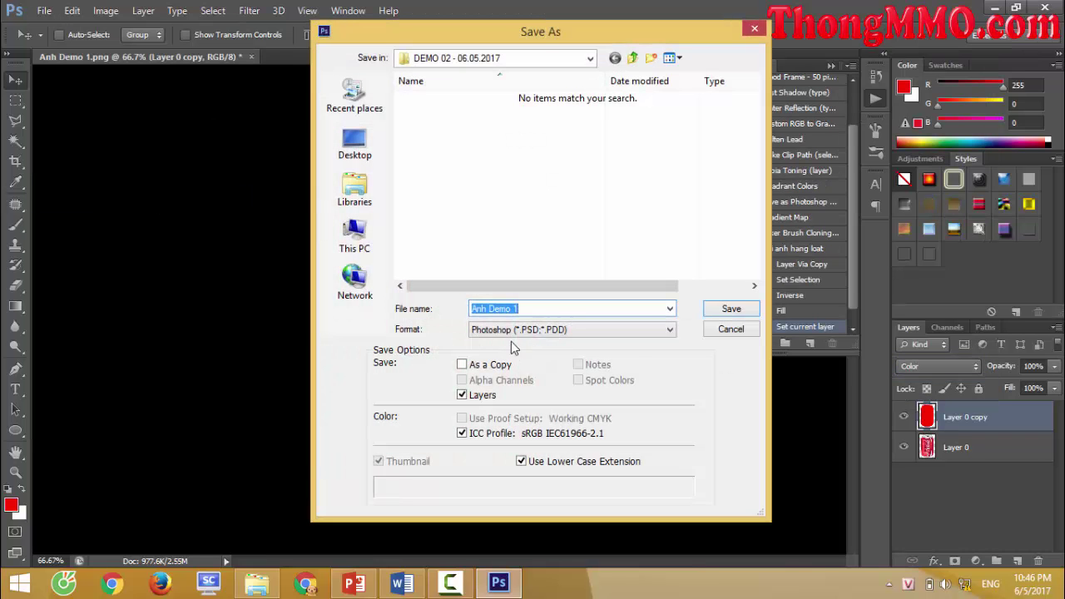
Step: Save the red can as the PNG file Mau do
{"action": "left_click", "coordinate": [517, 331]}
{"action": "left_click", "coordinate": [507, 516]}
{"action": "type", "text": "Mu"}
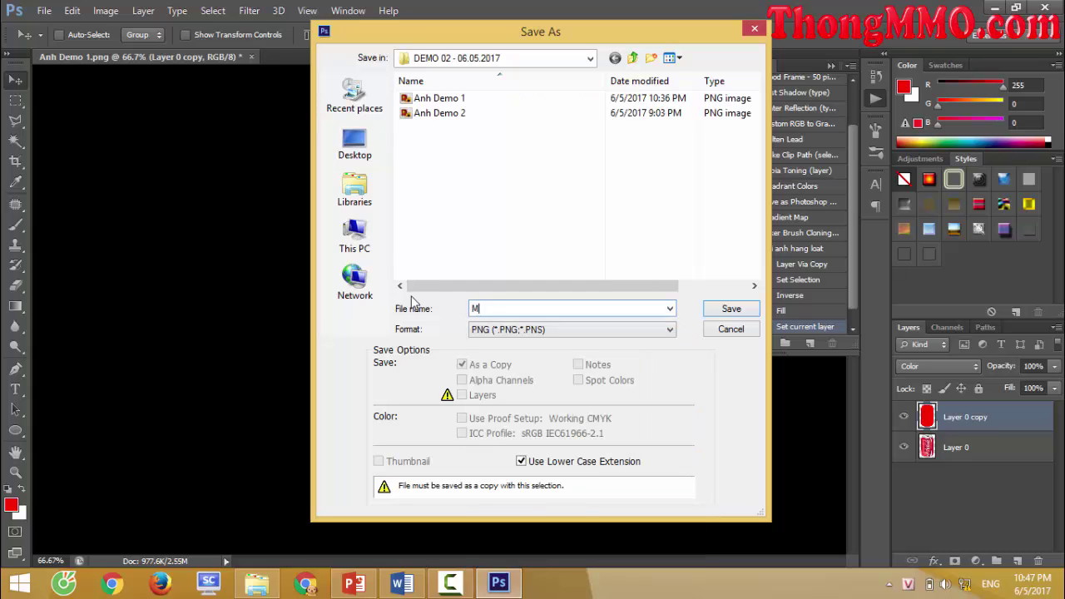
{"action": "left_click", "coordinate": [730, 310]}
{"action": "left_click", "coordinate": [585, 179]}
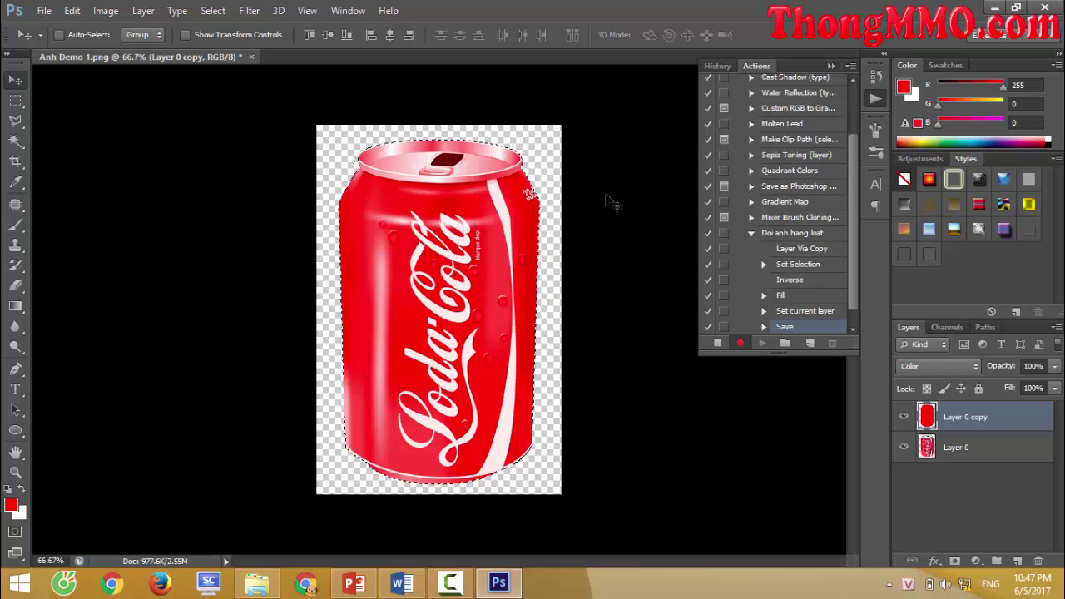
Step: Look up the Green row's RGB values in the colour table
{"action": "left_click", "coordinate": [402, 583]}
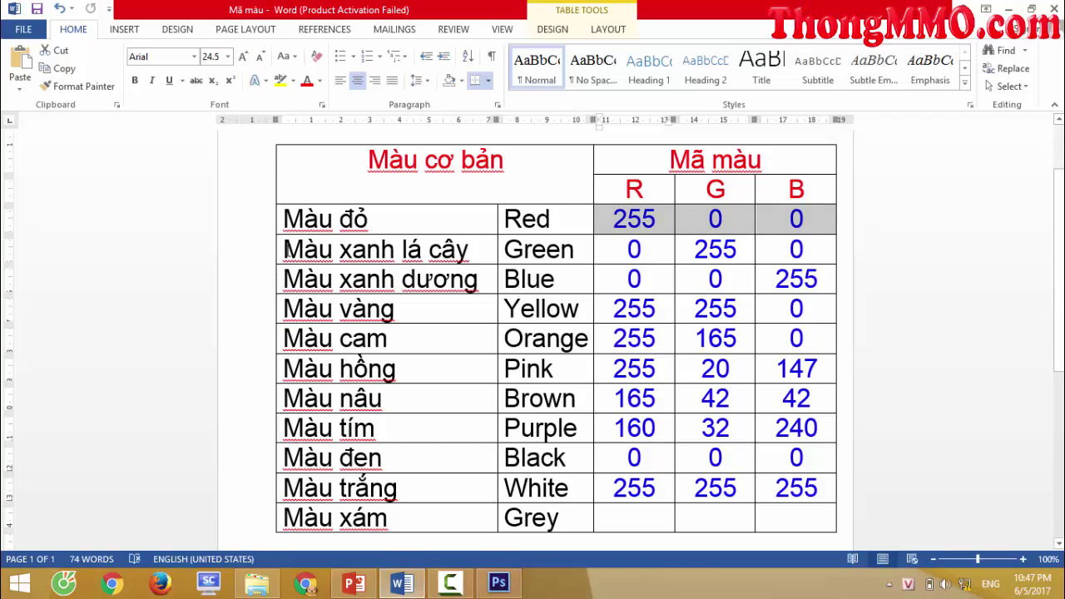
{"action": "left_click_drag", "start_coordinate": [285, 249], "coordinate": [471, 250]}
{"action": "left_click_drag", "start_coordinate": [614, 248], "coordinate": [799, 249]}
{"action": "left_click", "coordinate": [814, 250]}
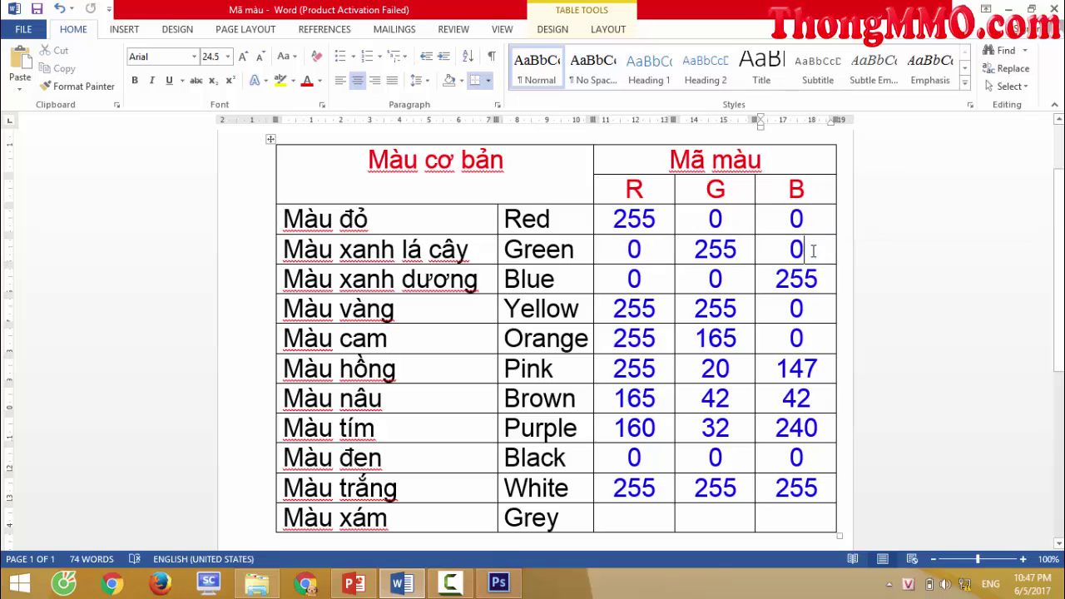
{"action": "left_click", "coordinate": [498, 582]}
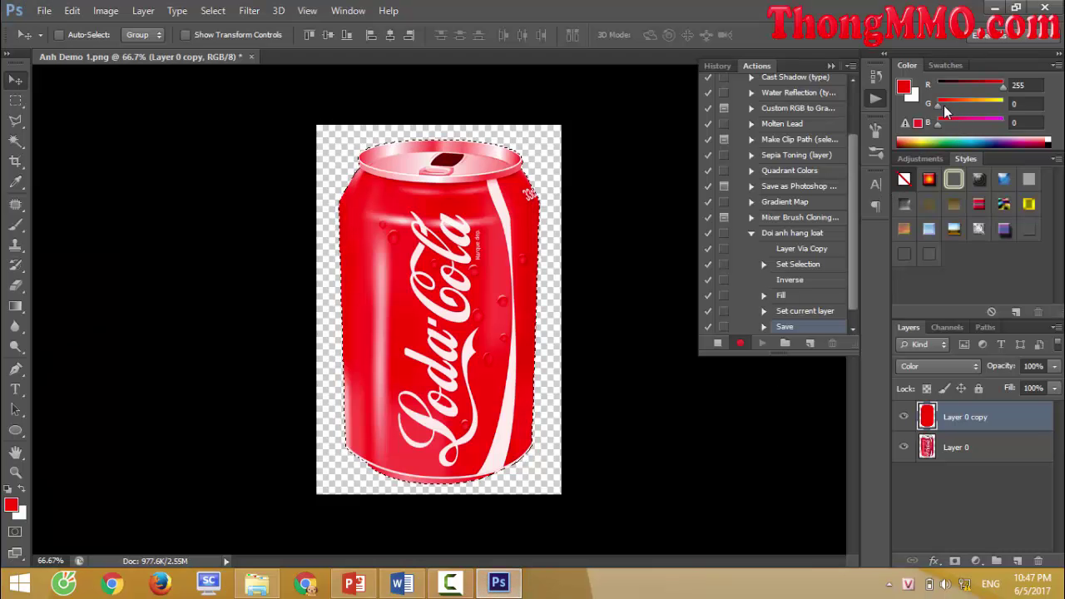
Step: Fill the can with green 0, 255, 0 and save it as the PNG Mau xanh la cay
{"action": "mouse_move", "coordinate": [948, 104]}
{"action": "left_mouse_down"}
{"action": "mouse_move", "coordinate": [1003, 104]}
{"action": "mouse_move", "coordinate": [939, 85]}
{"action": "left_mouse_up"}
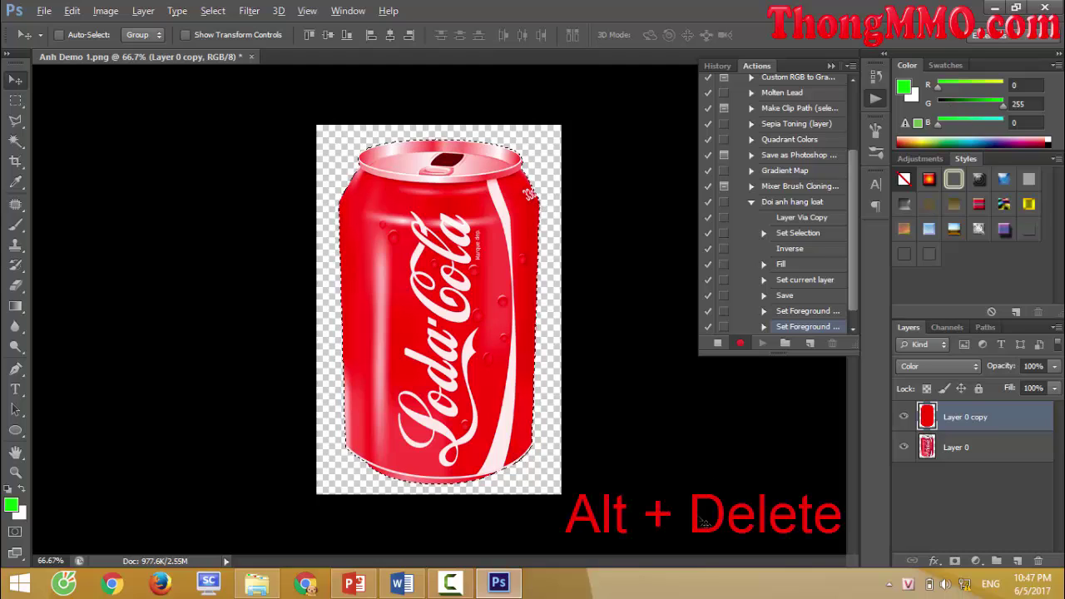
{"action": "key", "text": "alt+Delete"}
{"action": "left_click", "coordinate": [43, 12]}
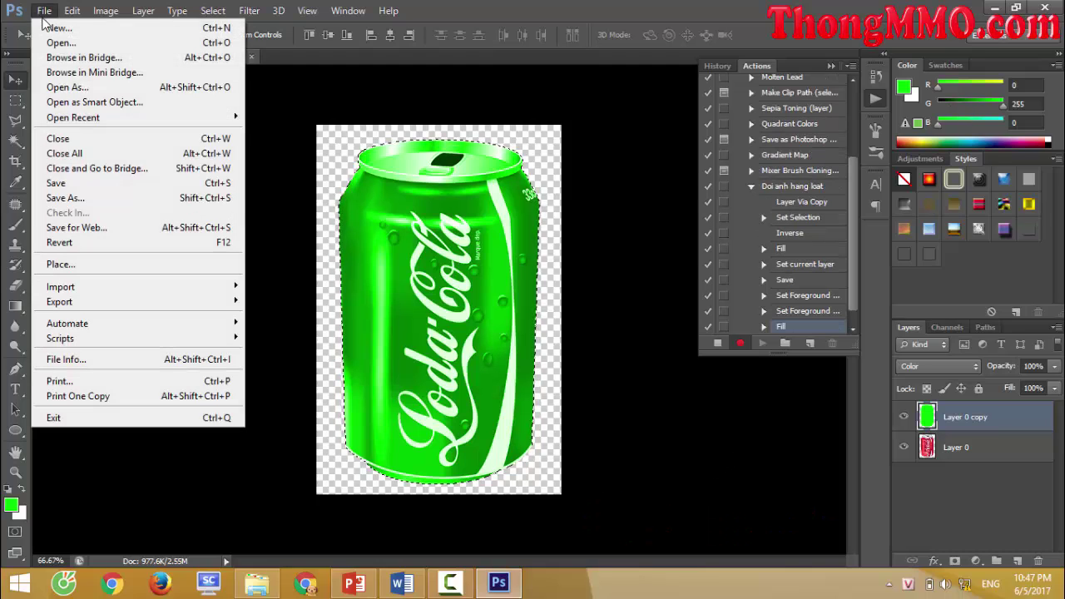
{"action": "left_click", "coordinate": [66, 198]}
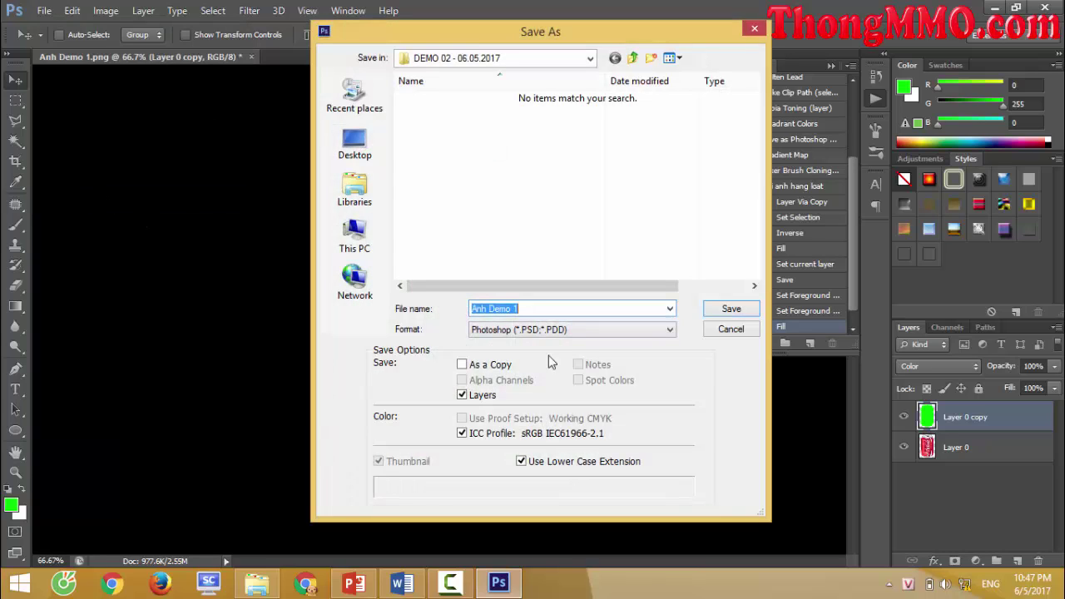
{"action": "type", "text": "Mau xanh la cay"}
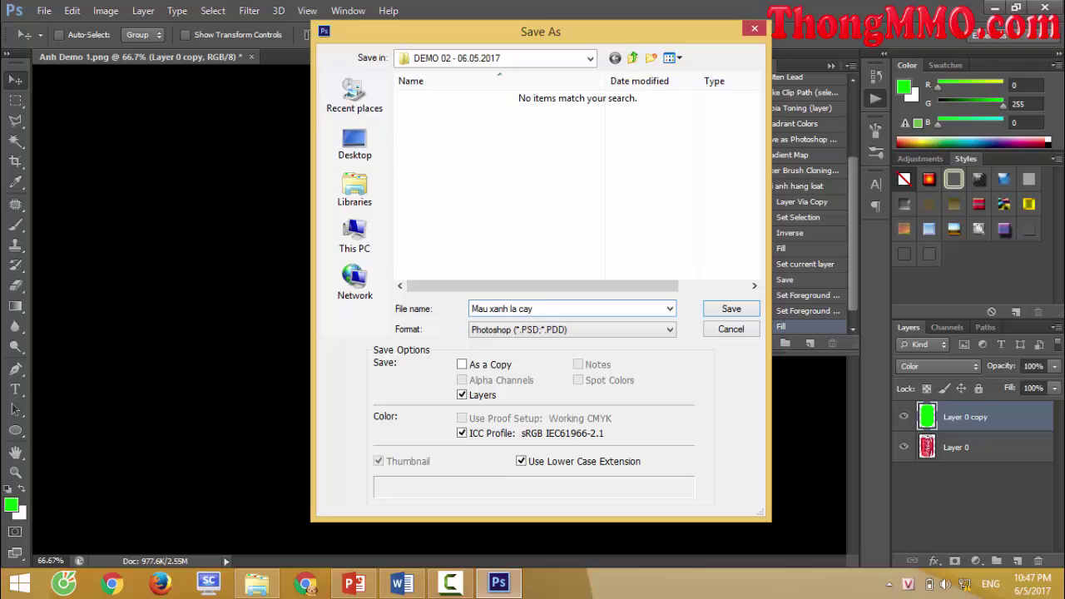
{"action": "left_click", "coordinate": [611, 330]}
{"action": "left_click", "coordinate": [571, 509]}
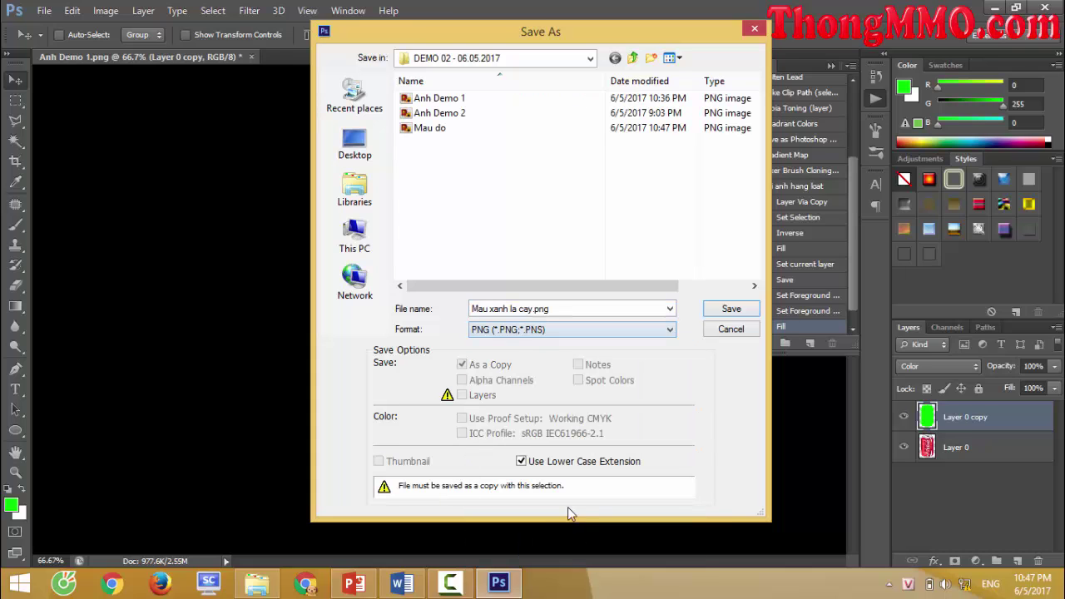
{"action": "left_click", "coordinate": [729, 309]}
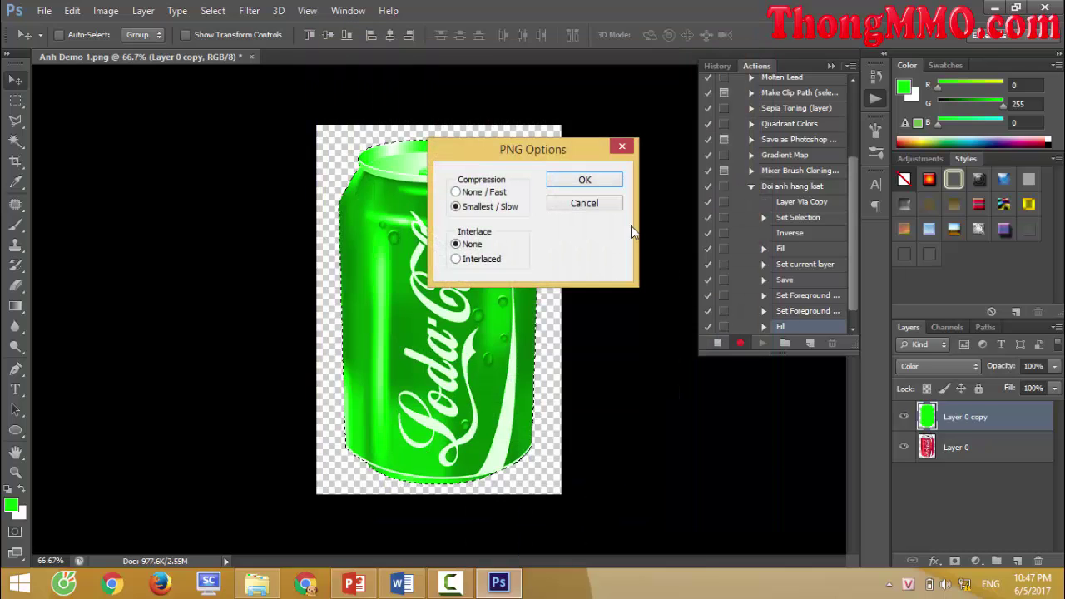
{"action": "left_click", "coordinate": [600, 182]}
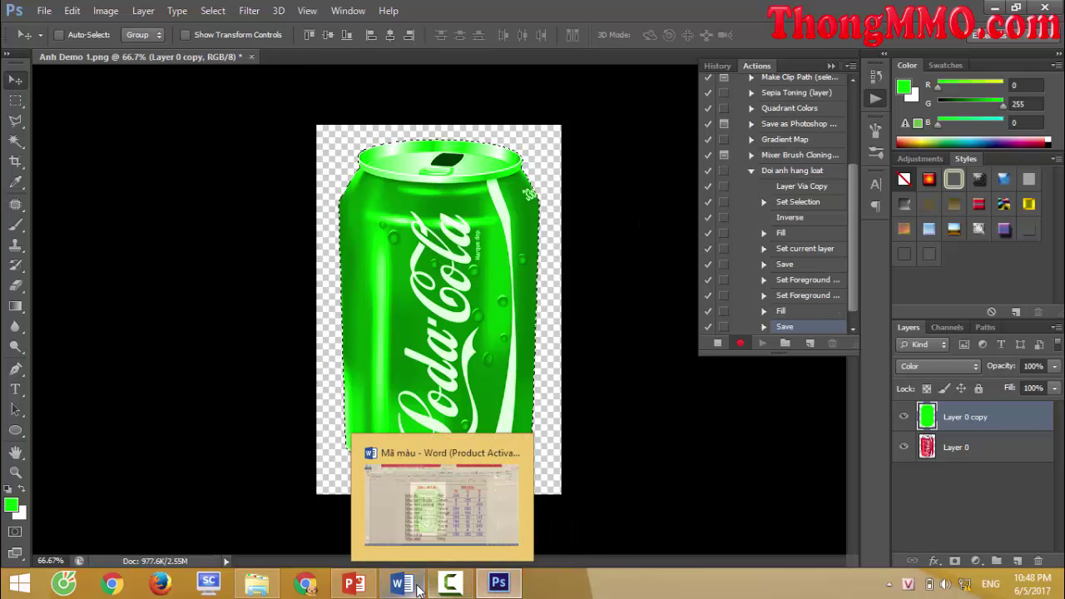
Step: Look up the Màu xanh dương row's RGB values 0, 0, 255 in the colour table
{"action": "left_click", "coordinate": [402, 583]}
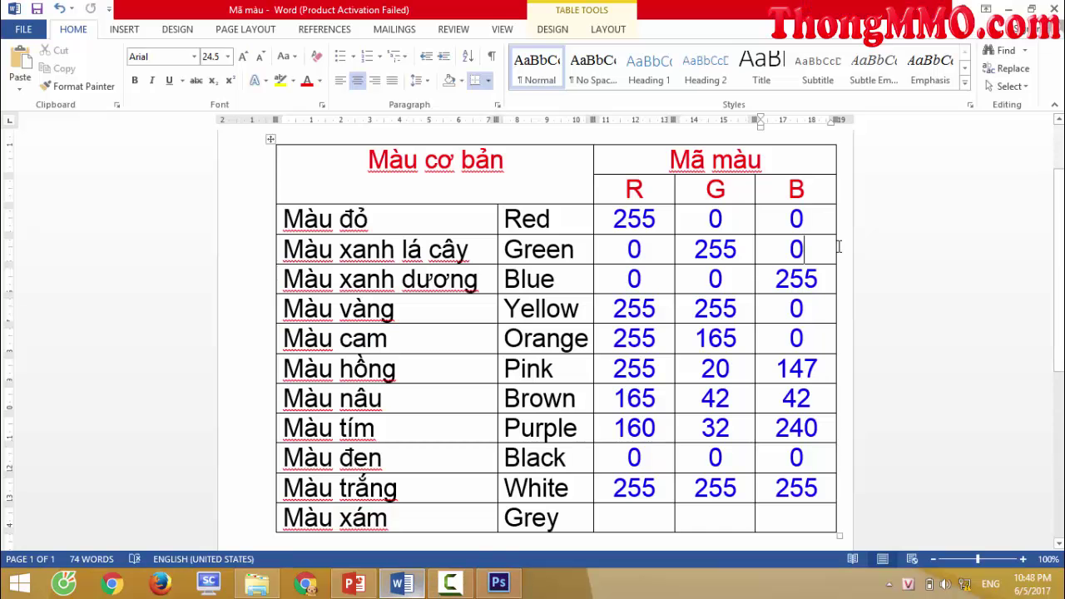
{"action": "triple_click", "coordinate": [320, 279]}
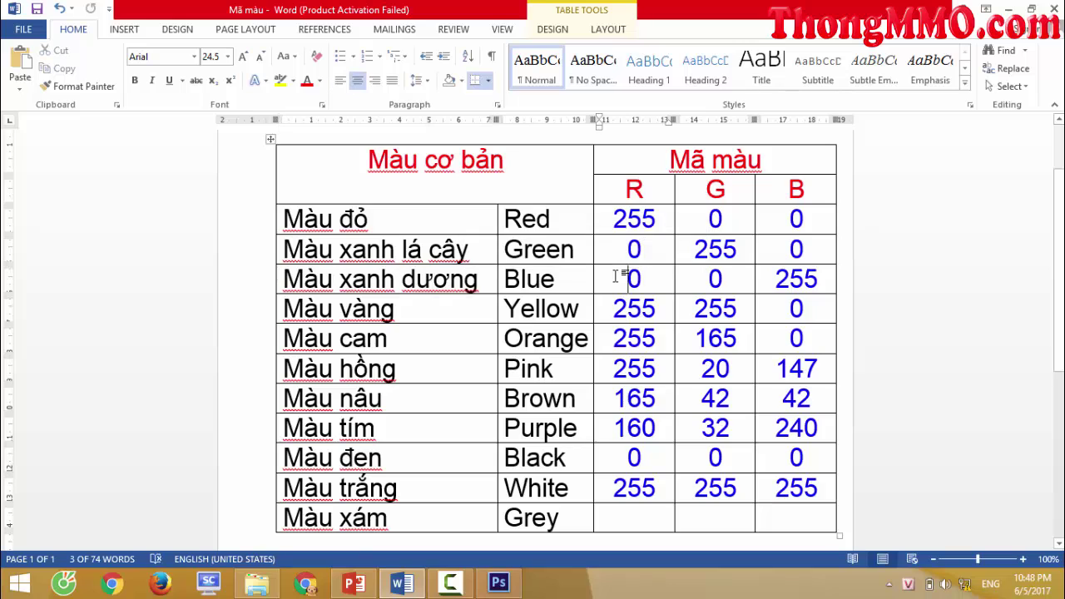
{"action": "left_click_drag", "start_coordinate": [624, 279], "coordinate": [805, 281]}
{"action": "left_click", "coordinate": [806, 280]}
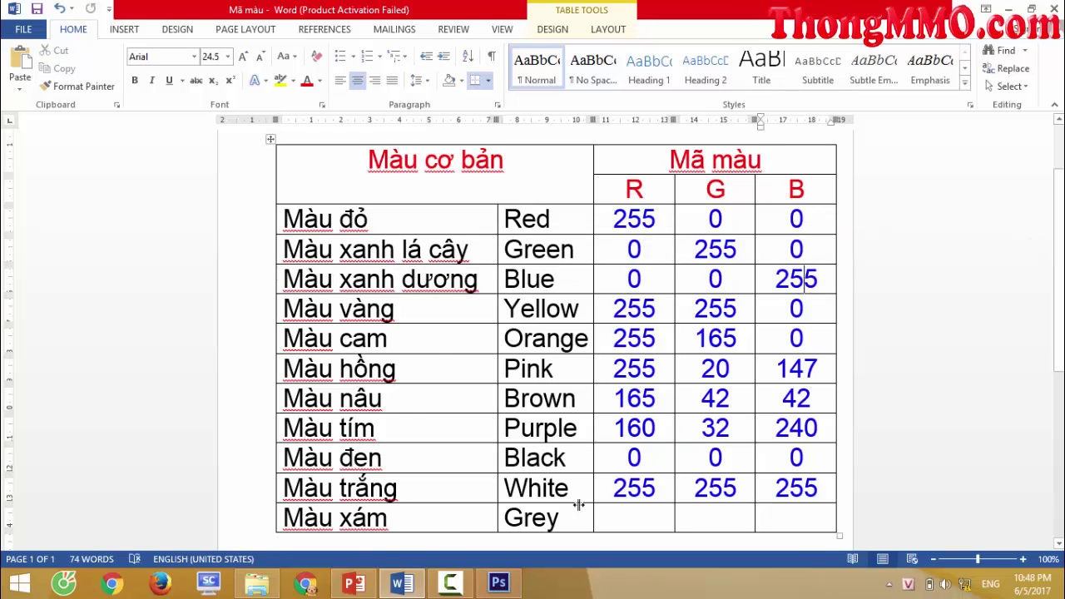
{"action": "left_click", "coordinate": [498, 583]}
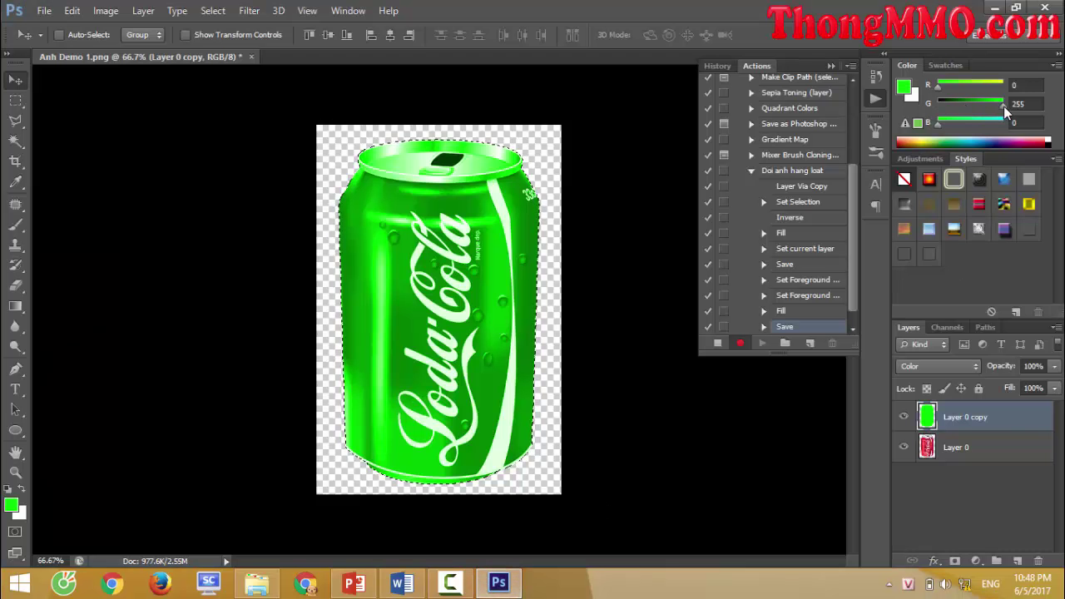
Step: Fill the can with blue 0, 0, 255 and save it as the PNG Mau xanh duong
{"action": "mouse_move", "coordinate": [1002, 105]}
{"action": "left_mouse_down"}
{"action": "mouse_move", "coordinate": [937, 105]}
{"action": "mouse_move", "coordinate": [941, 124]}
{"action": "left_mouse_up"}
{"action": "left_click_drag", "start_coordinate": [1009, 127], "coordinate": [1010, 126]}
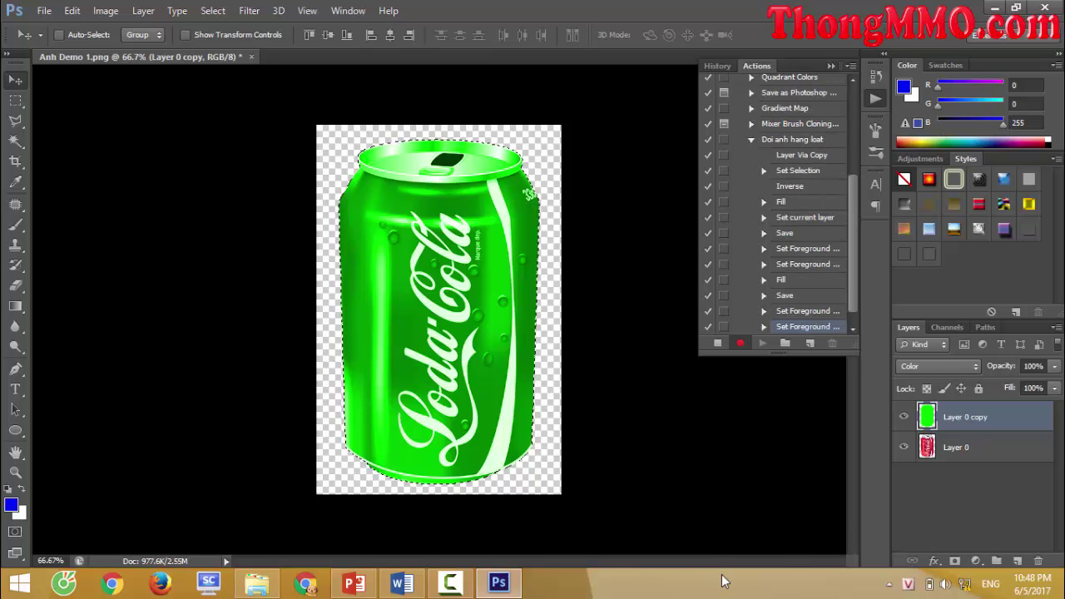
{"action": "key", "text": "alt+Delete"}
{"action": "left_click", "coordinate": [42, 11]}
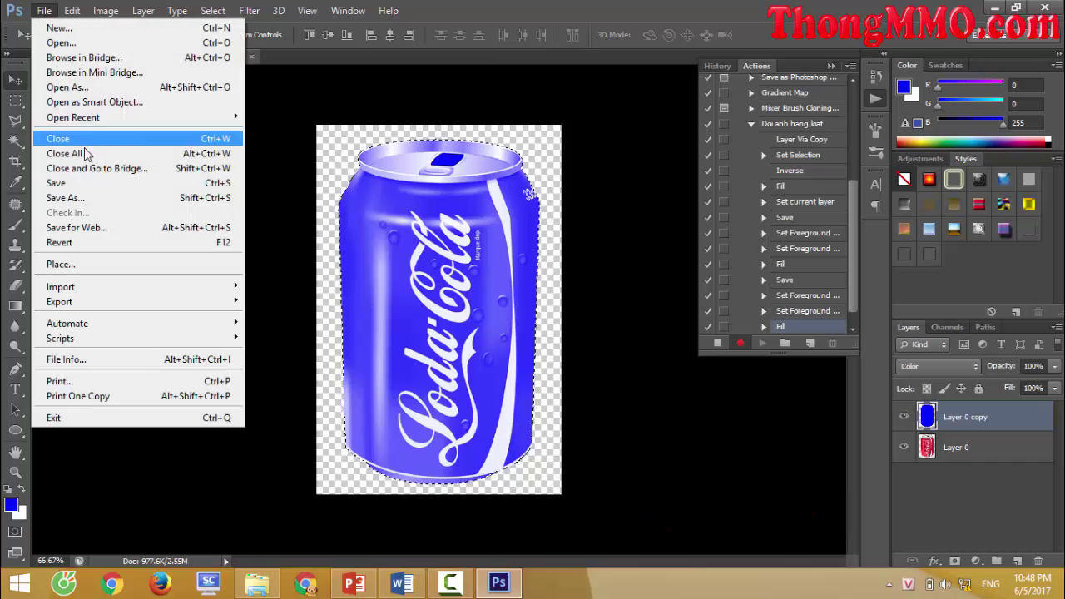
{"action": "left_click", "coordinate": [67, 197]}
{"action": "left_click", "coordinate": [625, 331]}
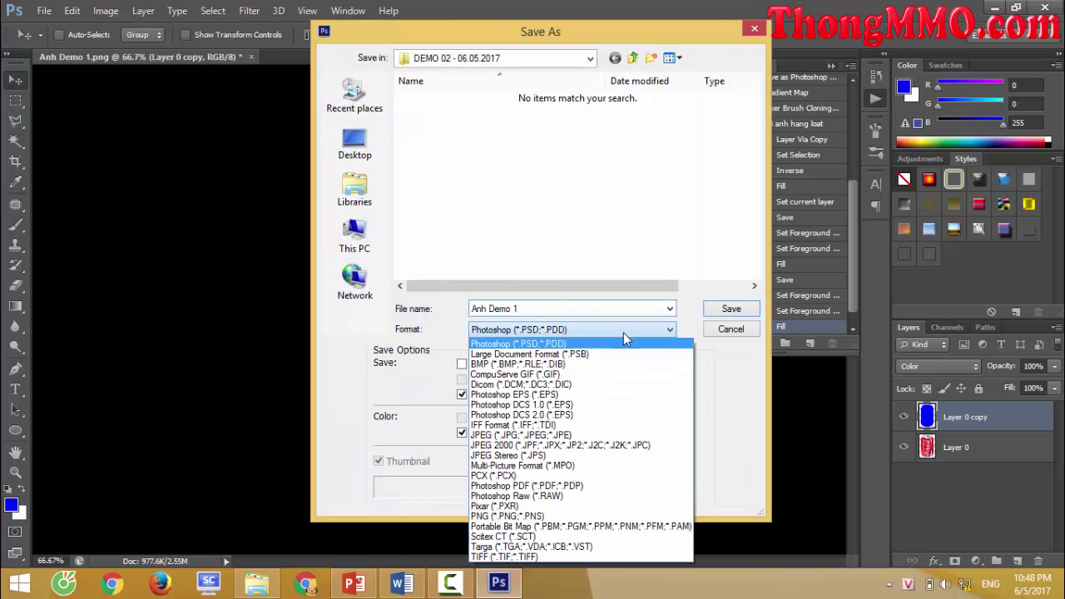
{"action": "left_click", "coordinate": [574, 516]}
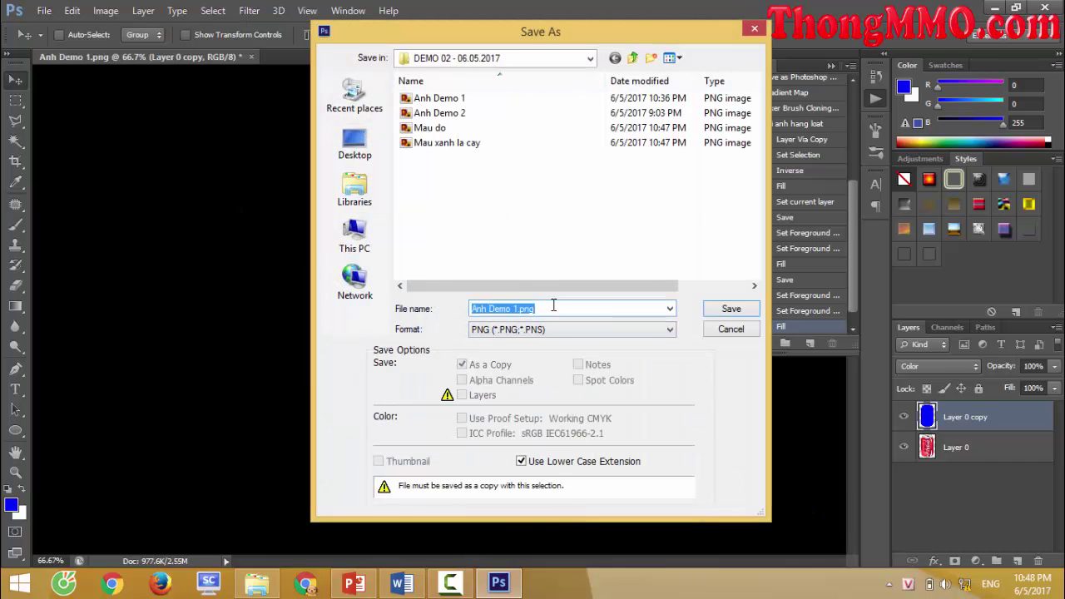
{"action": "type", "text": "Mau xanh duong"}
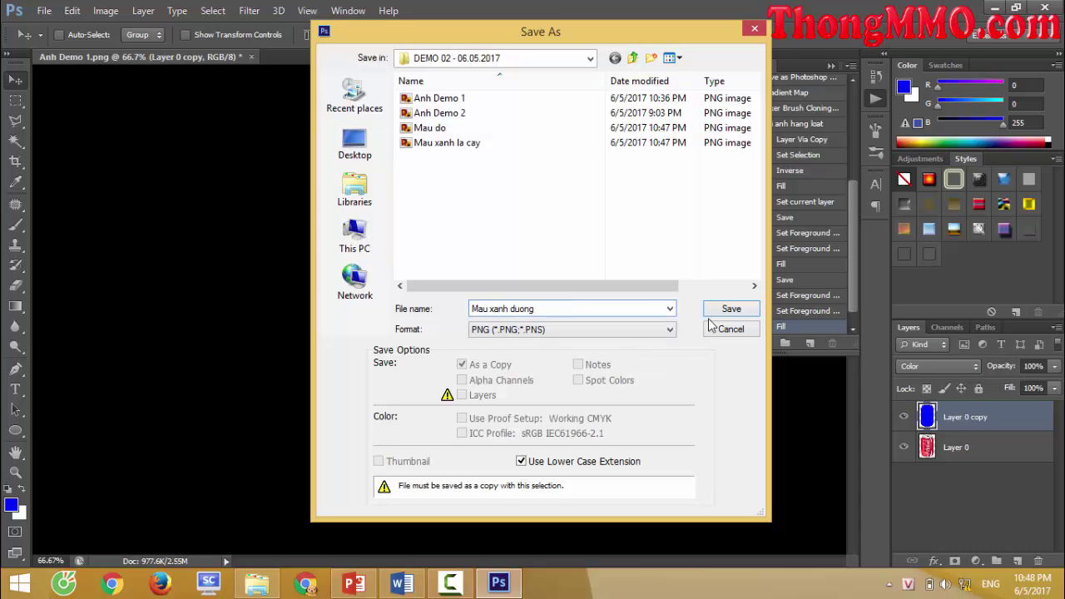
{"action": "left_click", "coordinate": [716, 311]}
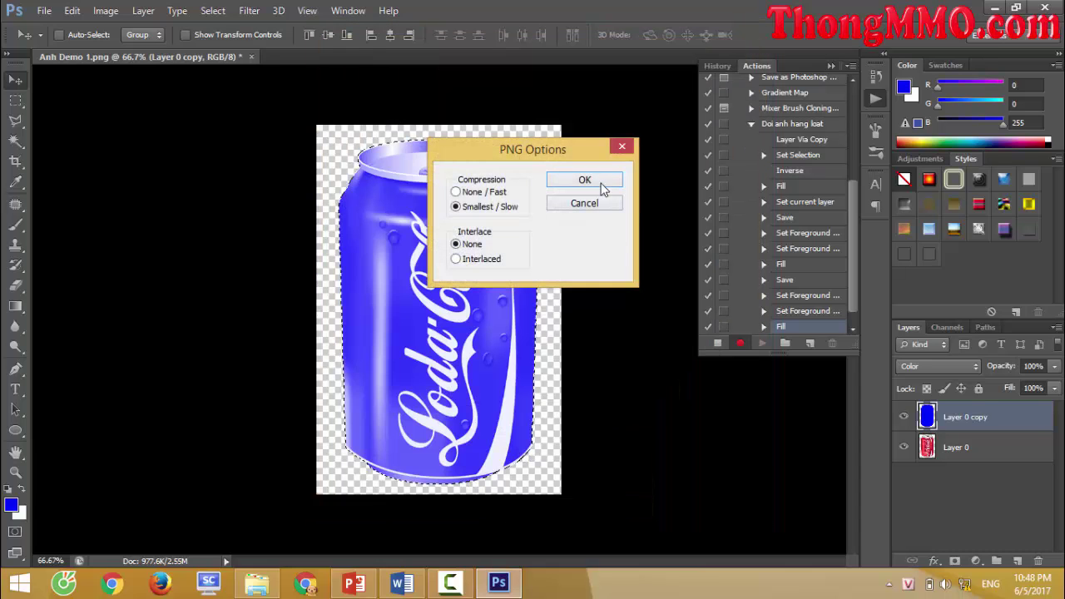
{"action": "left_click", "coordinate": [601, 181]}
Step: Look up the Màu vàng row's RGB values 255, 255, 0 in the colour table
{"action": "left_click", "coordinate": [402, 582]}
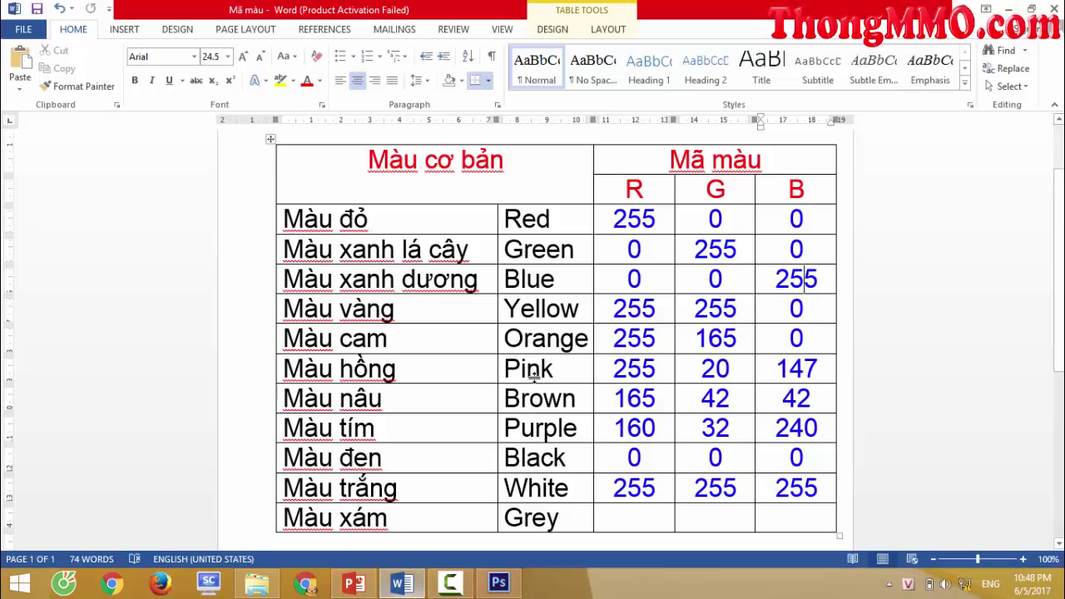
{"action": "left_click", "coordinate": [279, 308]}
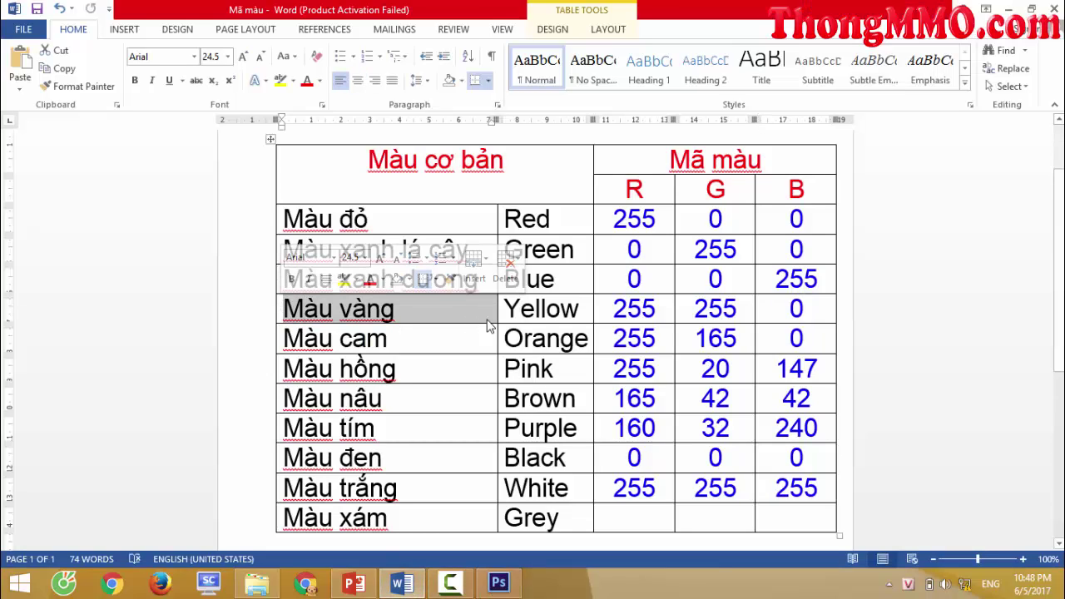
{"action": "left_click", "coordinate": [605, 309]}
{"action": "left_click_drag", "start_coordinate": [605, 310], "coordinate": [820, 312]}
{"action": "left_click", "coordinate": [821, 312]}
{"action": "left_click", "coordinate": [499, 582]}
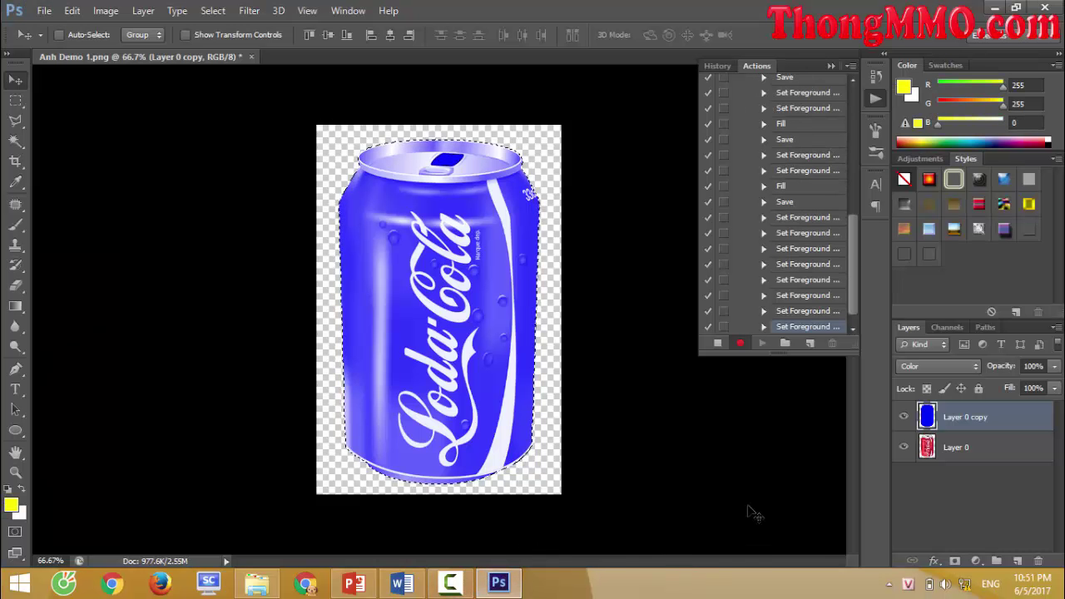
Step: Fill the can yellow and save it as the PNG Mau vang
{"action": "key", "text": "alt+Delete"}
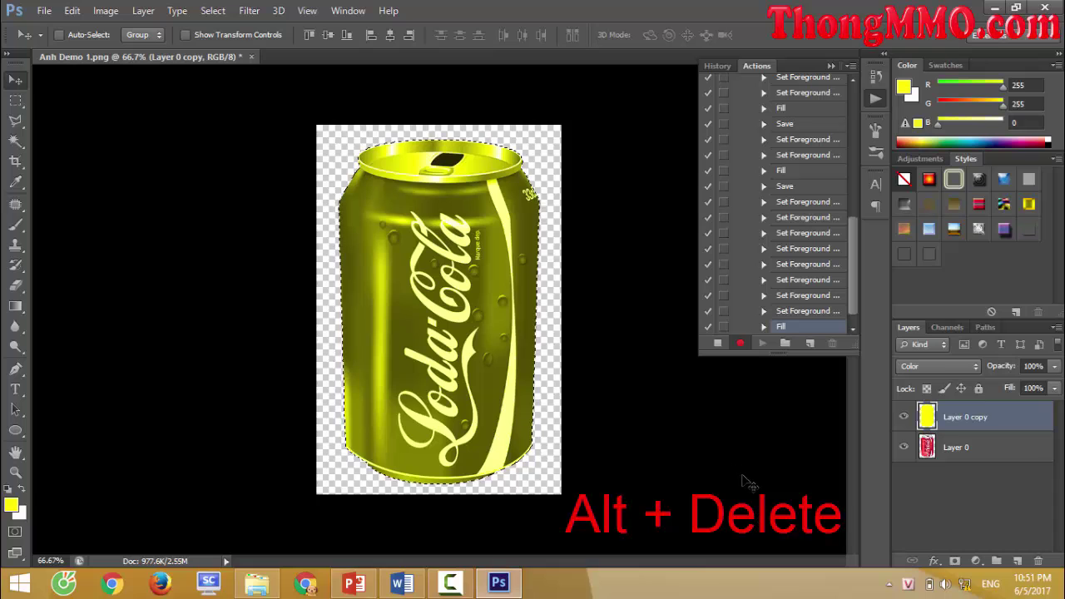
{"action": "left_click", "coordinate": [40, 11]}
{"action": "left_click", "coordinate": [65, 198]}
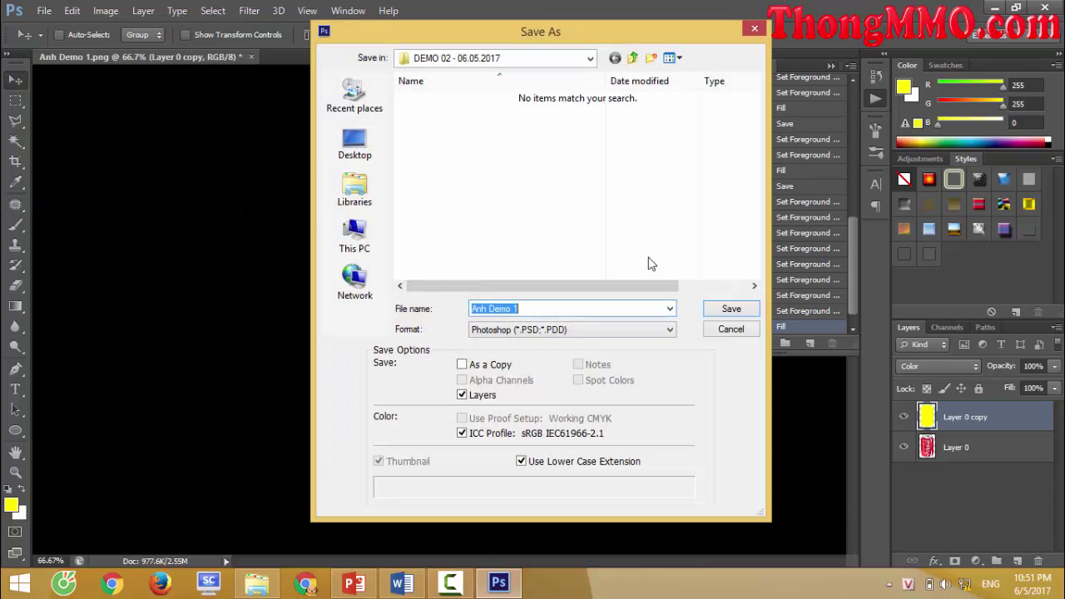
{"action": "type", "text": "Mau vang"}
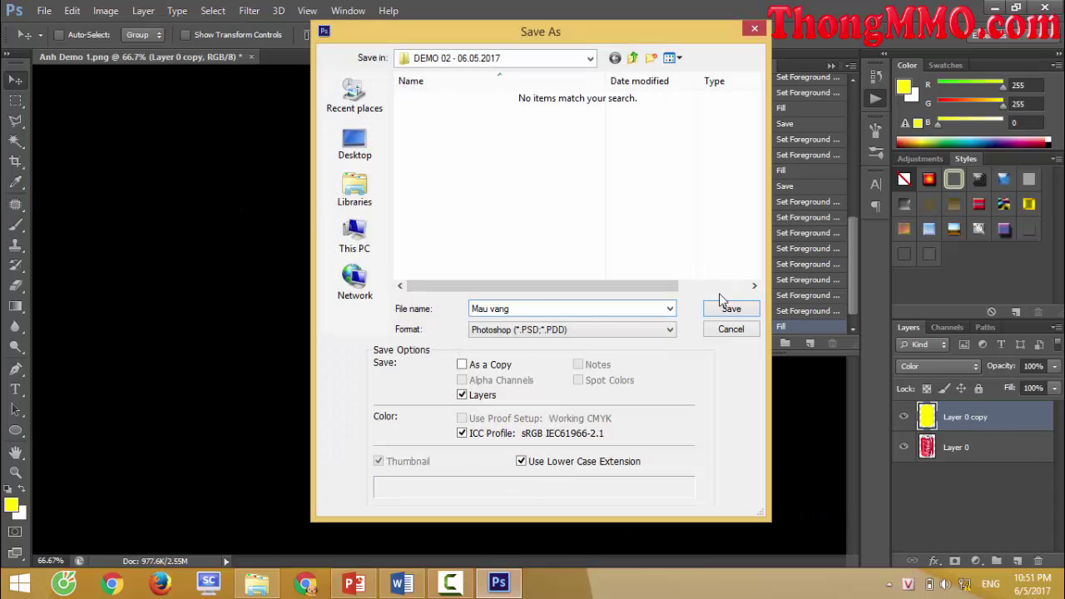
{"action": "left_click", "coordinate": [613, 329]}
{"action": "left_click", "coordinate": [574, 506]}
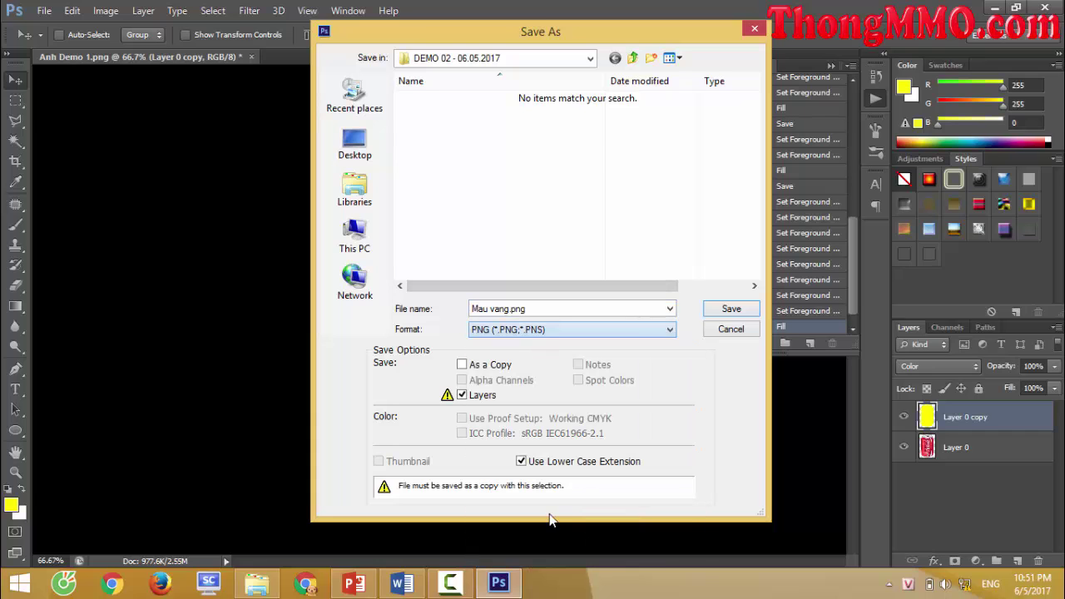
{"action": "left_click", "coordinate": [729, 311]}
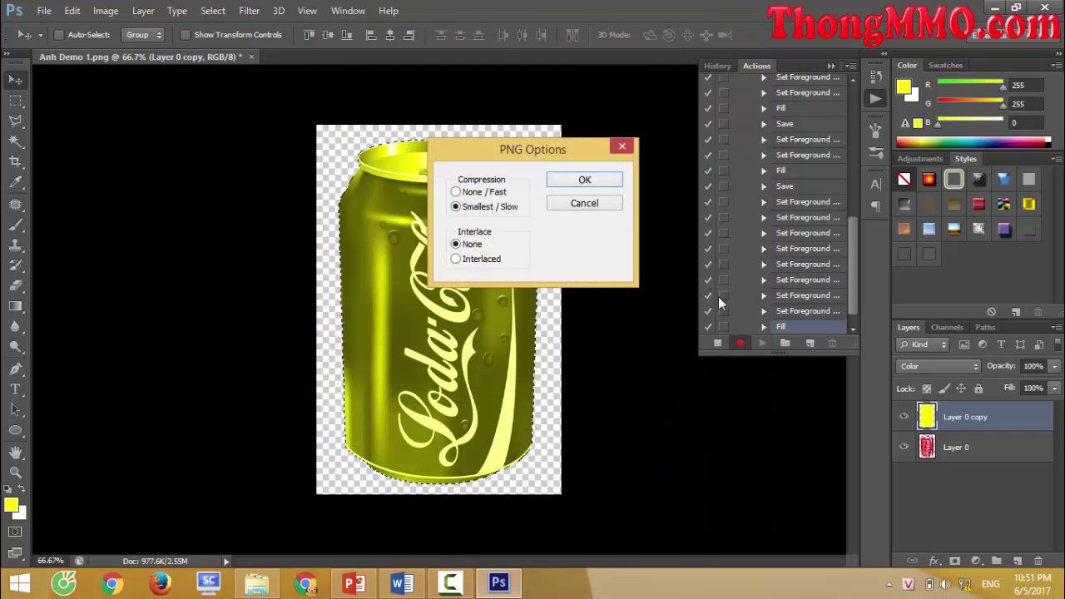
{"action": "left_click", "coordinate": [601, 183]}
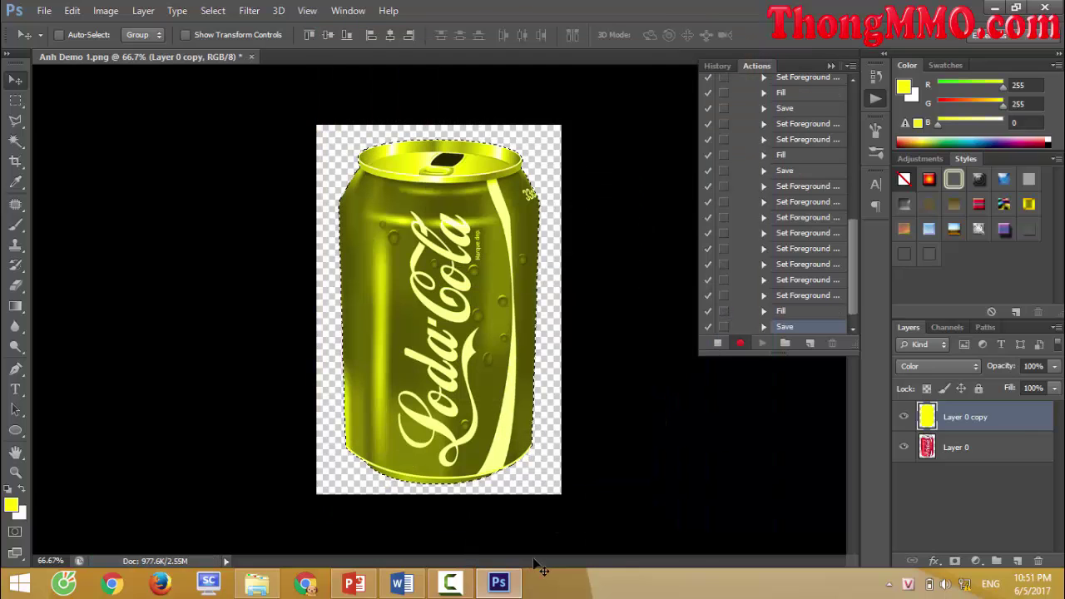
Step: Select the Orange row's RGB values in the Word colour table
{"action": "left_click", "coordinate": [402, 582]}
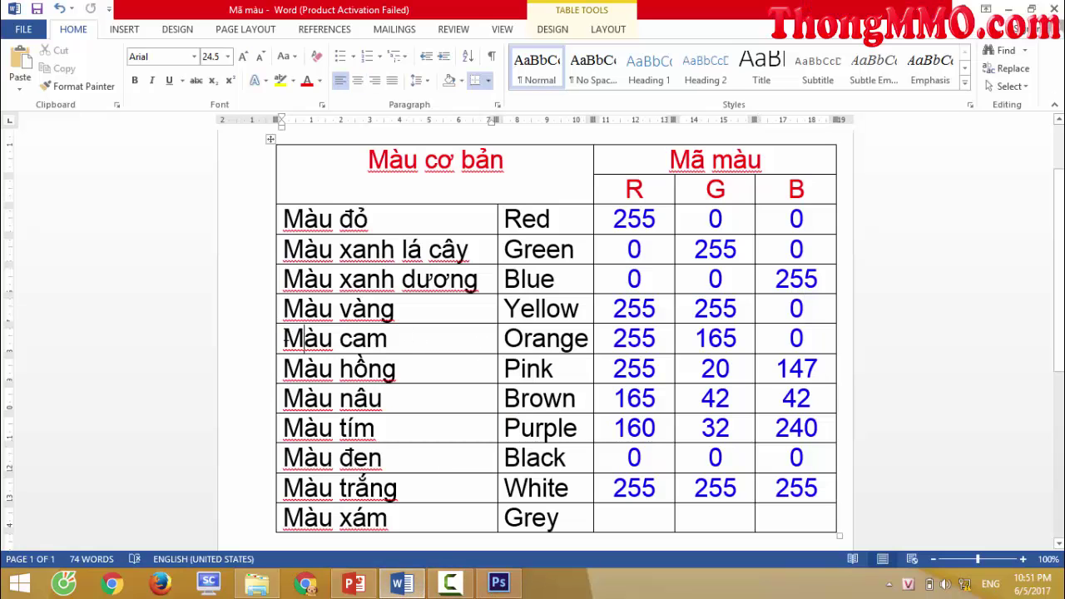
{"action": "left_click_drag", "start_coordinate": [304, 338], "coordinate": [391, 338]}
{"action": "left_click", "coordinate": [428, 338]}
{"action": "left_click_drag", "start_coordinate": [616, 337], "coordinate": [799, 338]}
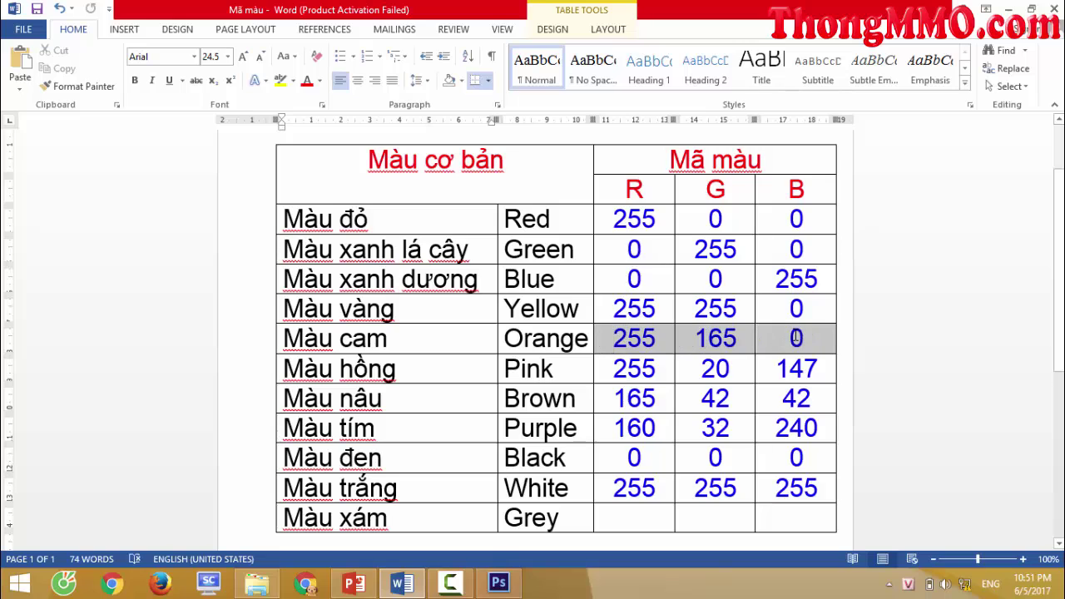
{"action": "left_click", "coordinate": [500, 586]}
Step: Set the green value to 165 and fill the can orange (255, 165, 0)
{"action": "left_click", "coordinate": [1028, 104]}
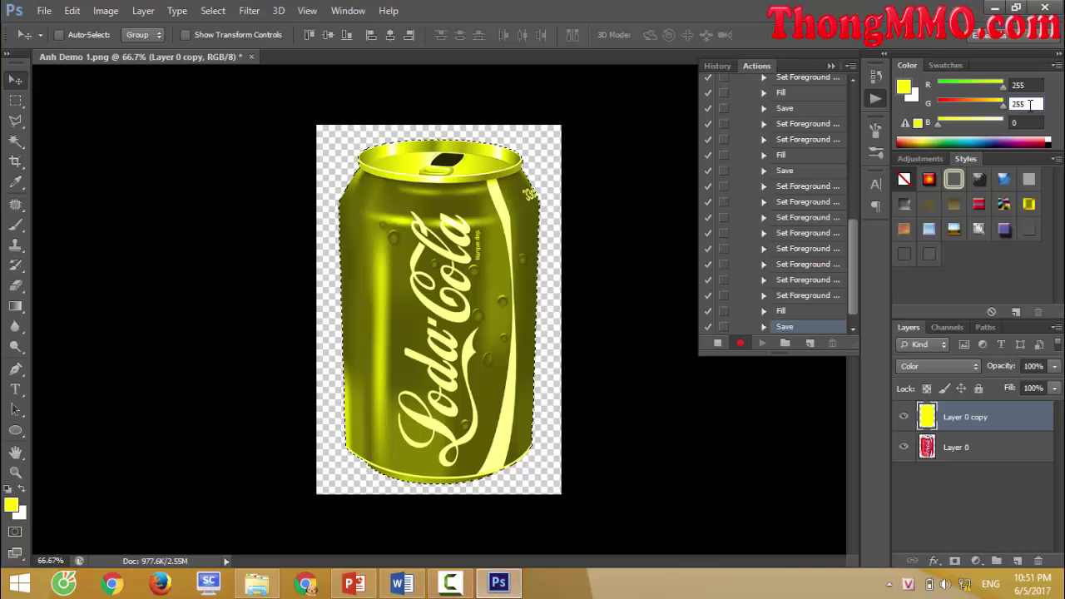
{"action": "type", "text": "165"}
{"action": "key", "text": "Return"}
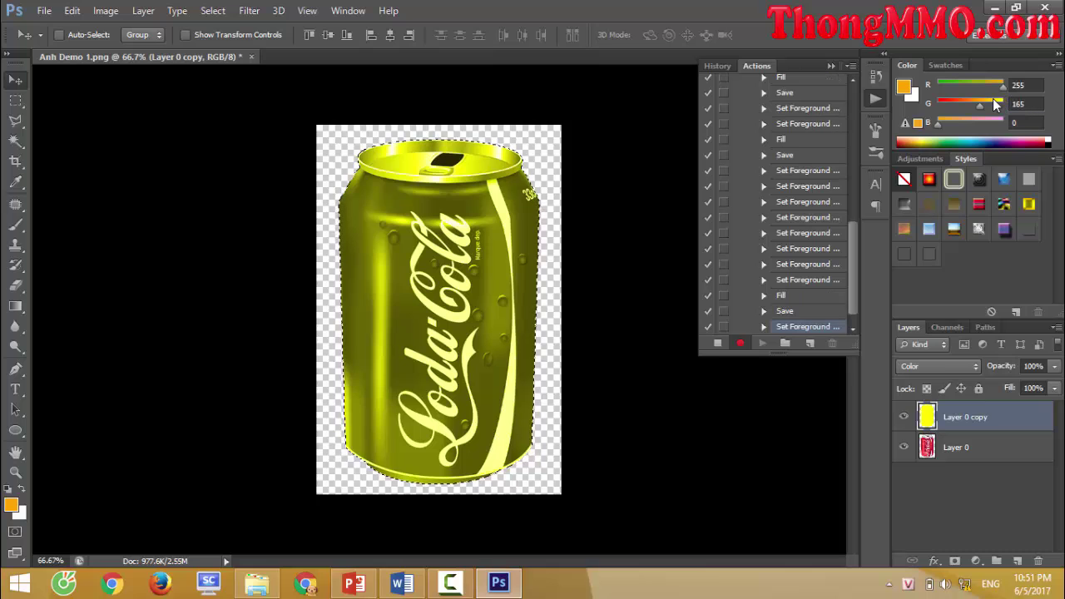
{"action": "key", "text": "alt+Delete"}
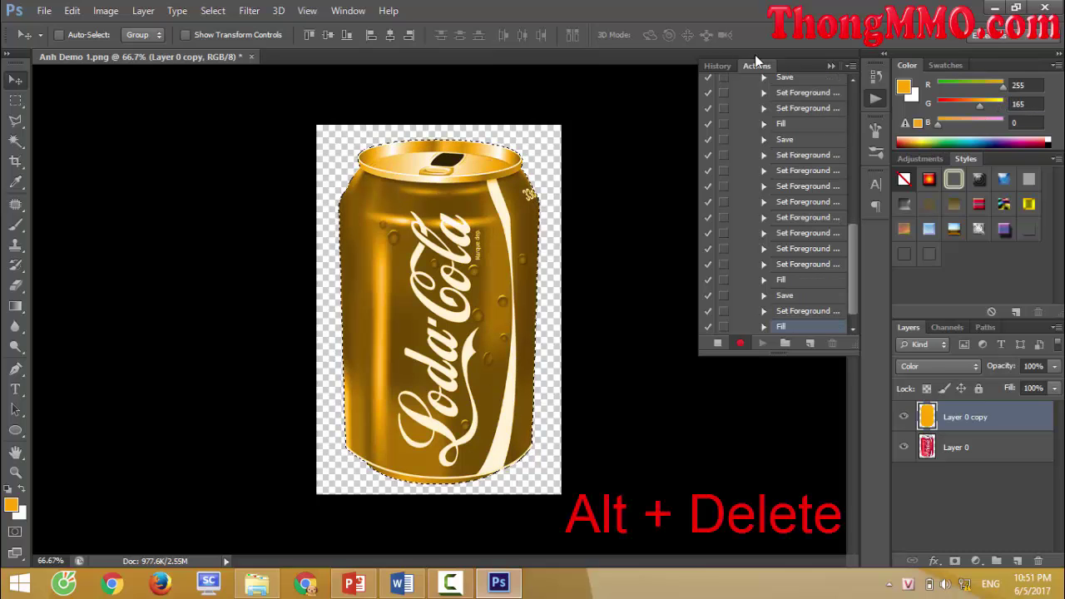
Step: Save the orange can as the PNG Mau cam
{"action": "left_click", "coordinate": [44, 10]}
{"action": "left_click", "coordinate": [50, 200]}
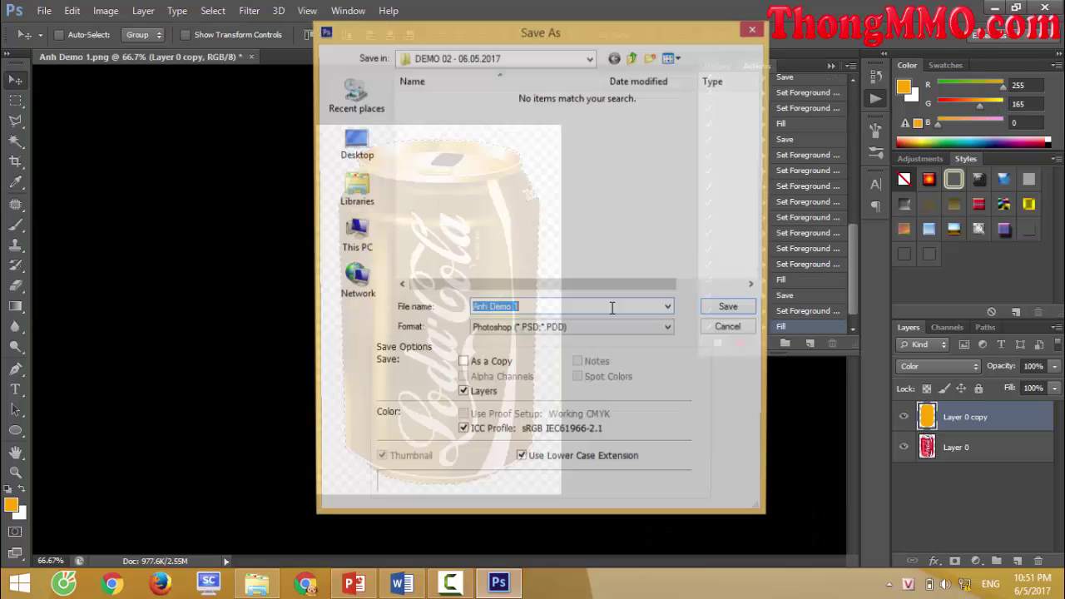
{"action": "left_click", "coordinate": [589, 329]}
{"action": "left_click", "coordinate": [569, 513]}
{"action": "type", "text": "V"}
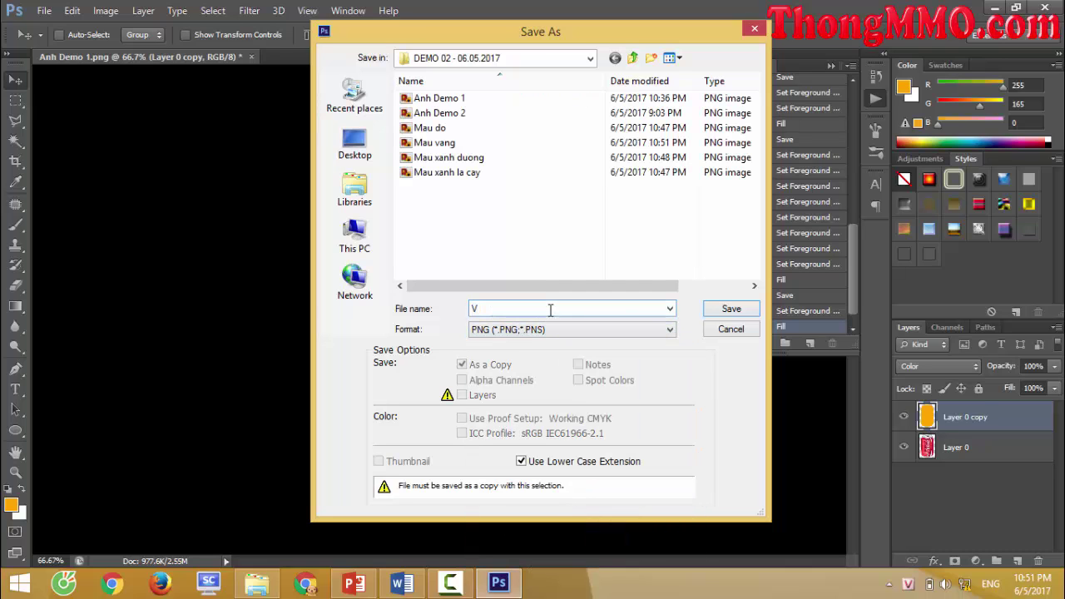
{"action": "key", "text": "BackSpace"}
{"action": "type", "text": "Mau cam"}
{"action": "key", "text": "Return"}
{"action": "key", "text": "Return"}
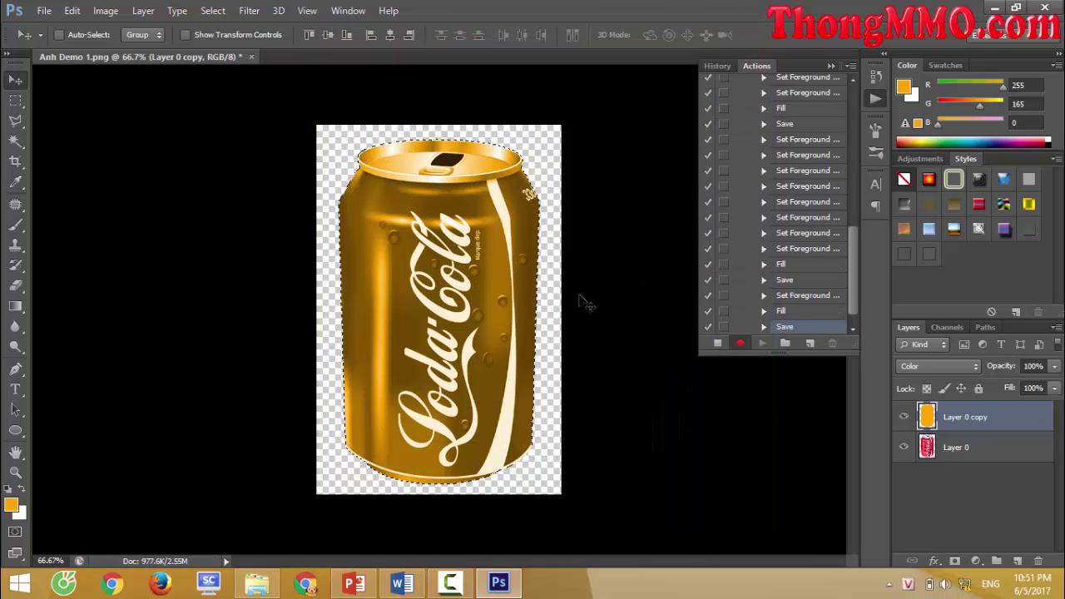
Step: Select the Pink row's RGB values in the Word colour table
{"action": "left_click", "coordinate": [420, 584]}
{"action": "left_click", "coordinate": [347, 369]}
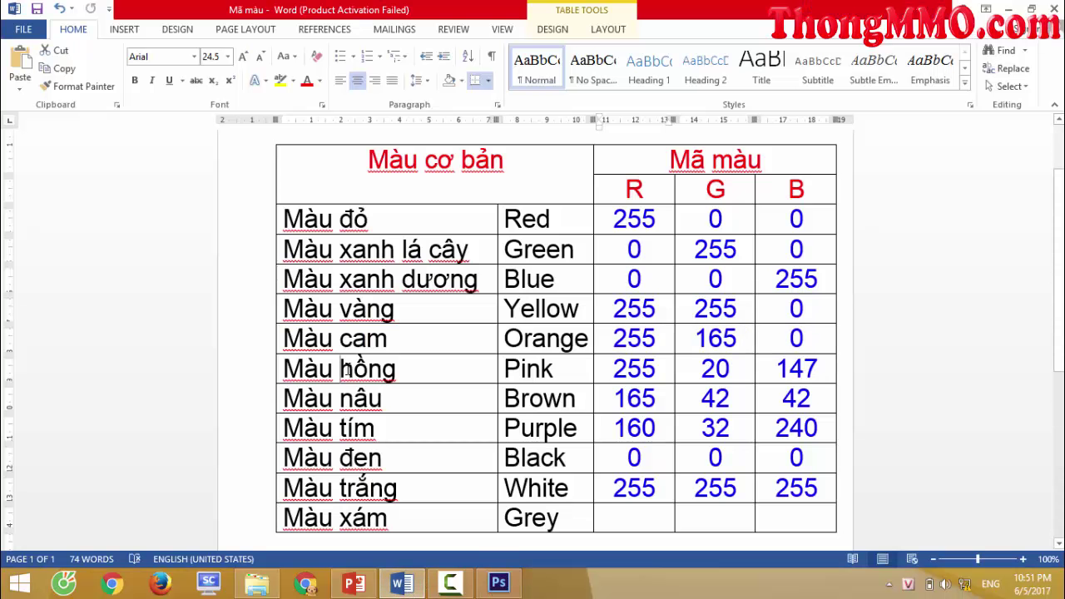
{"action": "left_click_drag", "start_coordinate": [284, 368], "coordinate": [396, 369]}
{"action": "left_click_drag", "start_coordinate": [616, 369], "coordinate": [800, 367]}
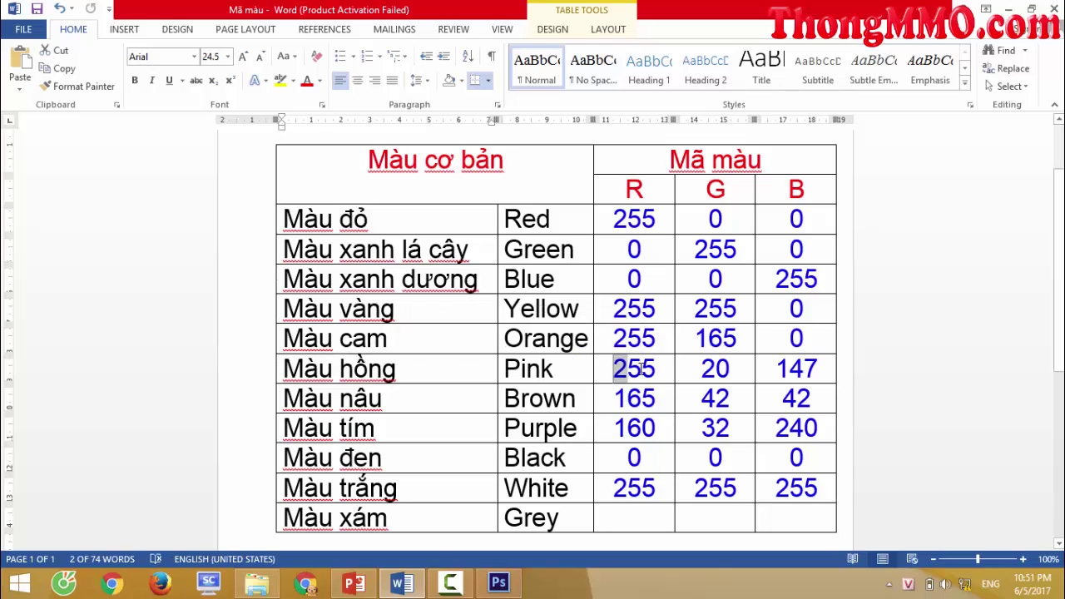
{"action": "left_click", "coordinate": [498, 582]}
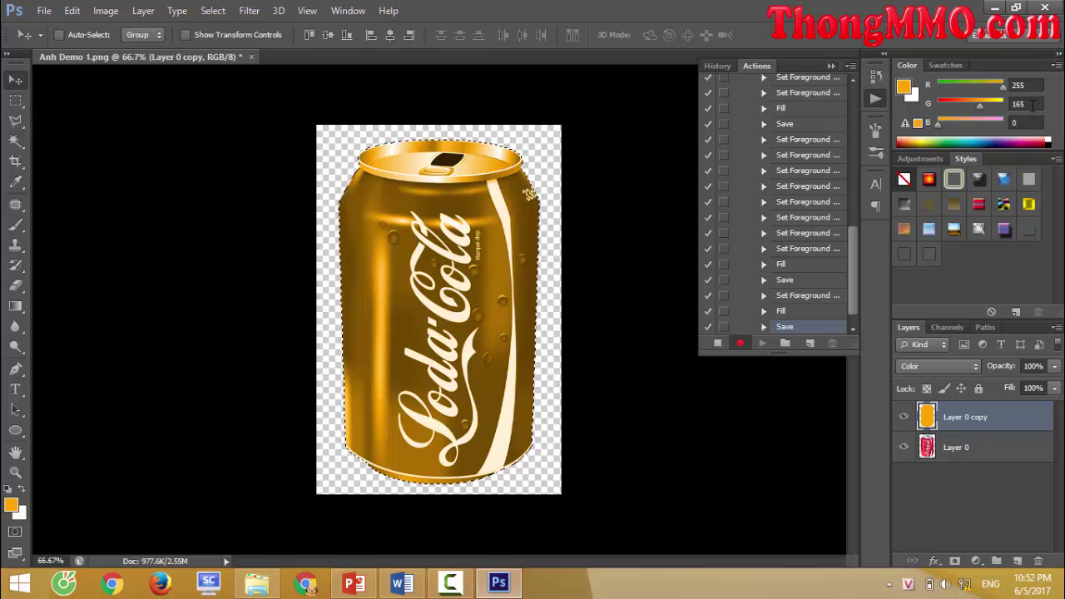
Step: Set green to 20 and blue to 147, then fill the can pink
{"action": "type", "text": "20"}
{"action": "key", "text": "Tab"}
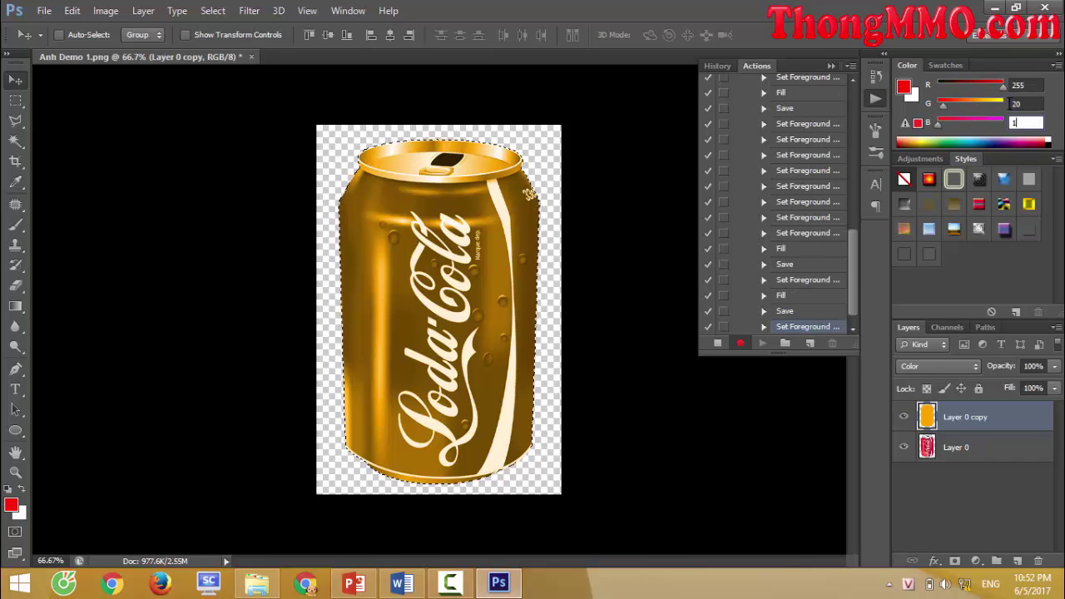
{"action": "type", "text": "147"}
{"action": "key", "text": "Return"}
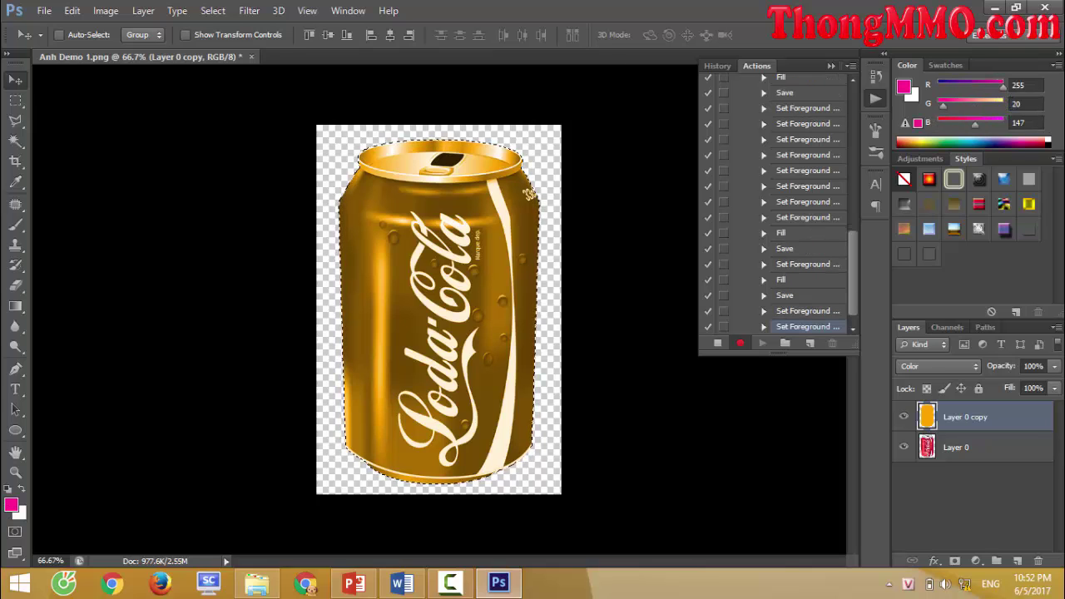
{"action": "key", "text": "alt+Delete"}
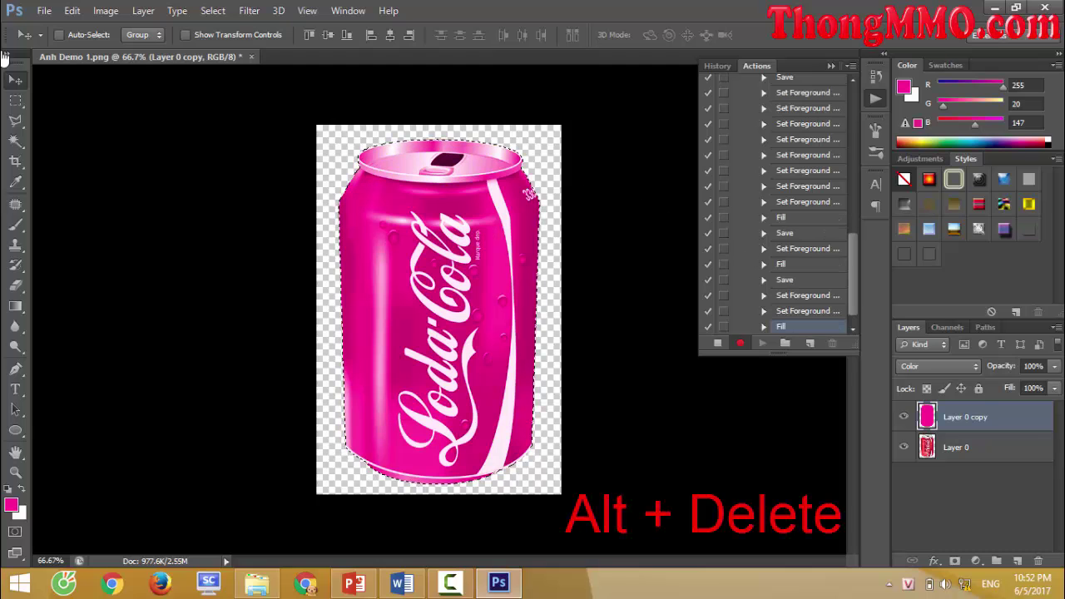
Step: Save the pink can as the PNG Mau hong
{"action": "left_click", "coordinate": [43, 9]}
{"action": "left_click", "coordinate": [84, 198]}
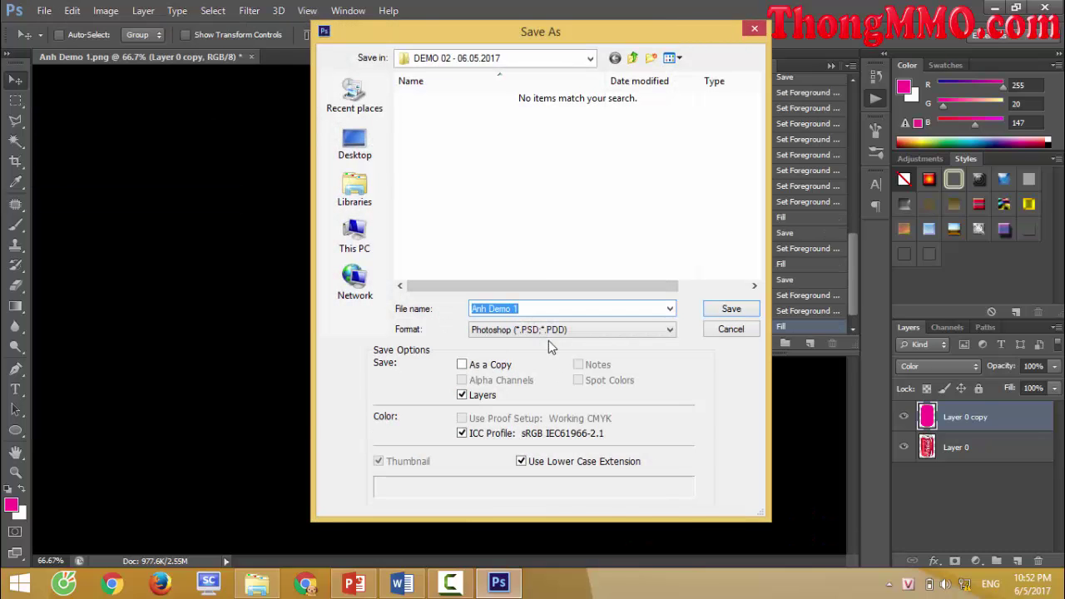
{"action": "left_click", "coordinate": [549, 329]}
{"action": "left_click", "coordinate": [517, 515]}
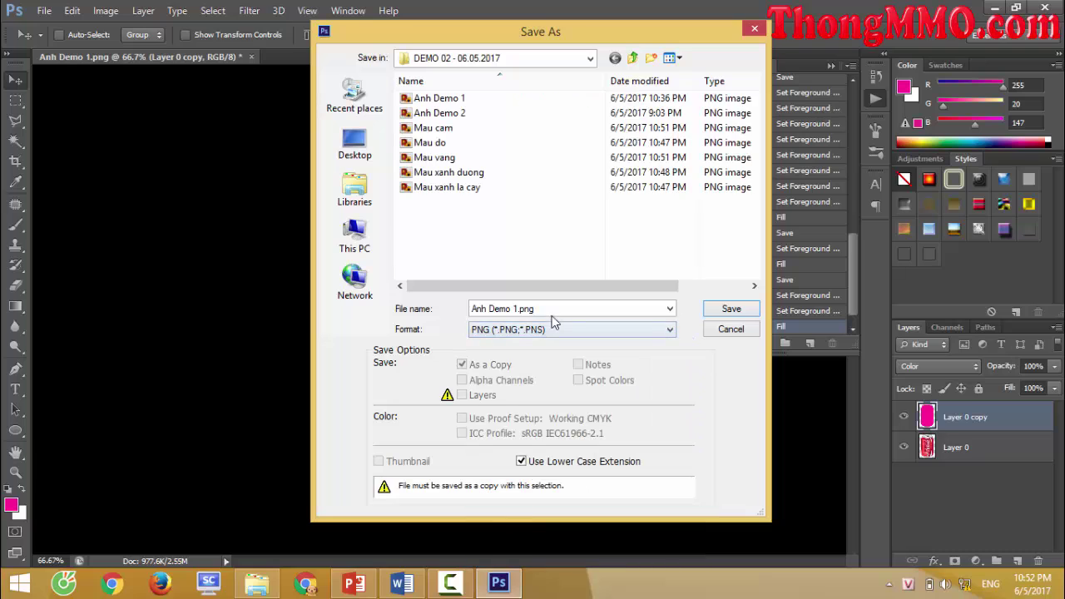
{"action": "type", "text": "Mau hong"}
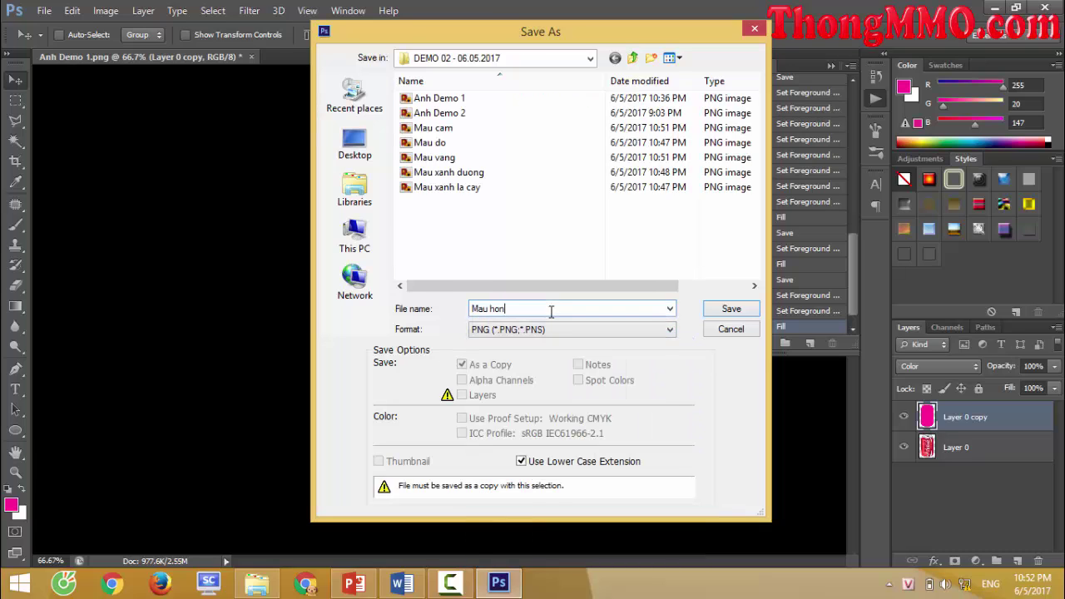
{"action": "left_click", "coordinate": [717, 314]}
{"action": "left_click", "coordinate": [620, 192]}
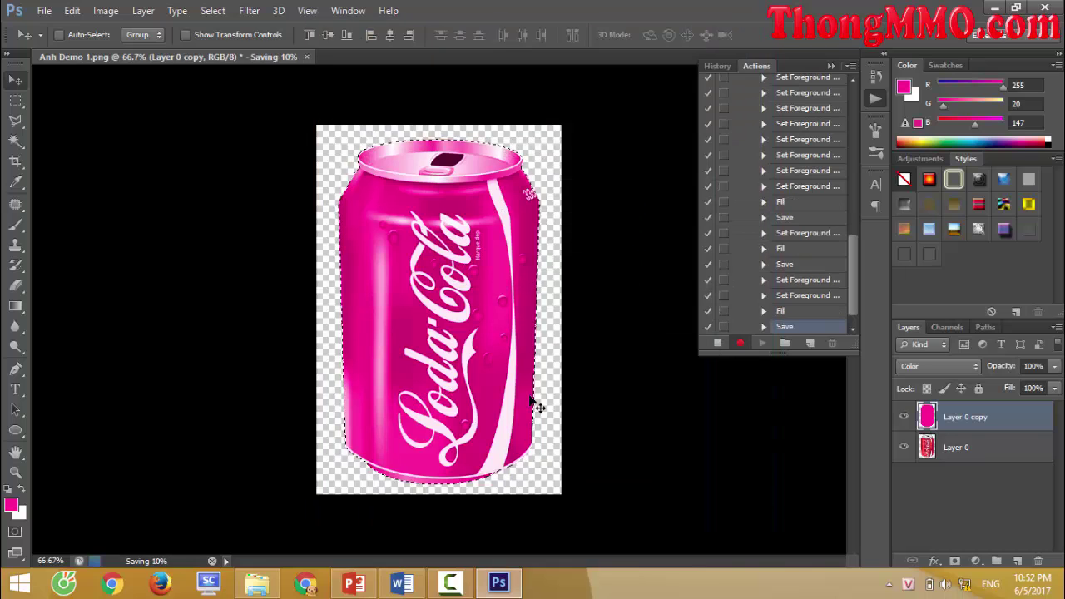
Step: Select the Brown row's RGB values in the Word colour table
{"action": "key", "text": "alt+Tab"}
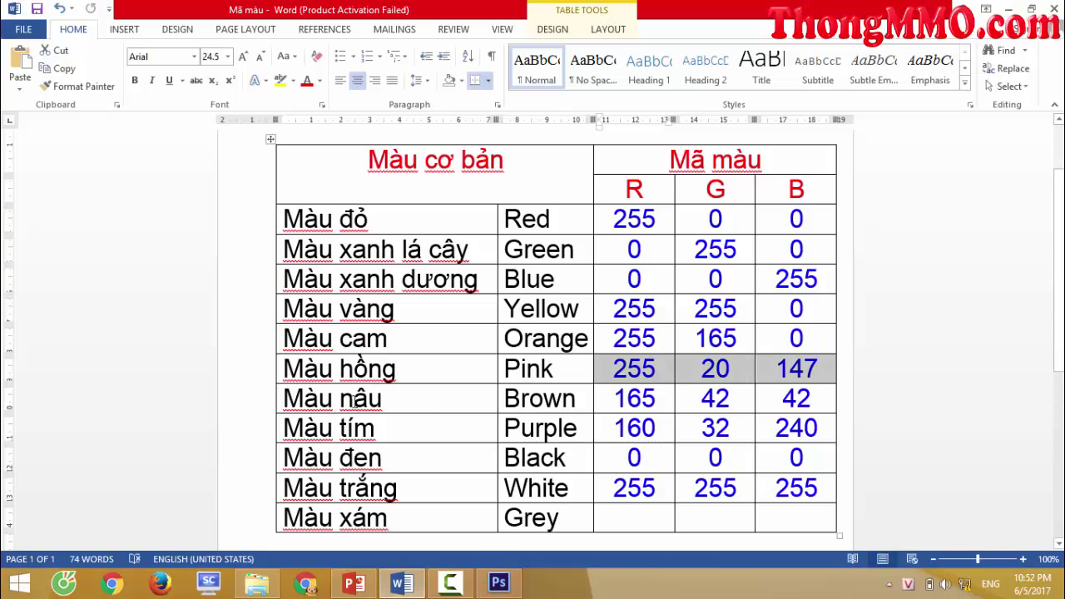
{"action": "left_click_drag", "start_coordinate": [355, 400], "coordinate": [284, 400]}
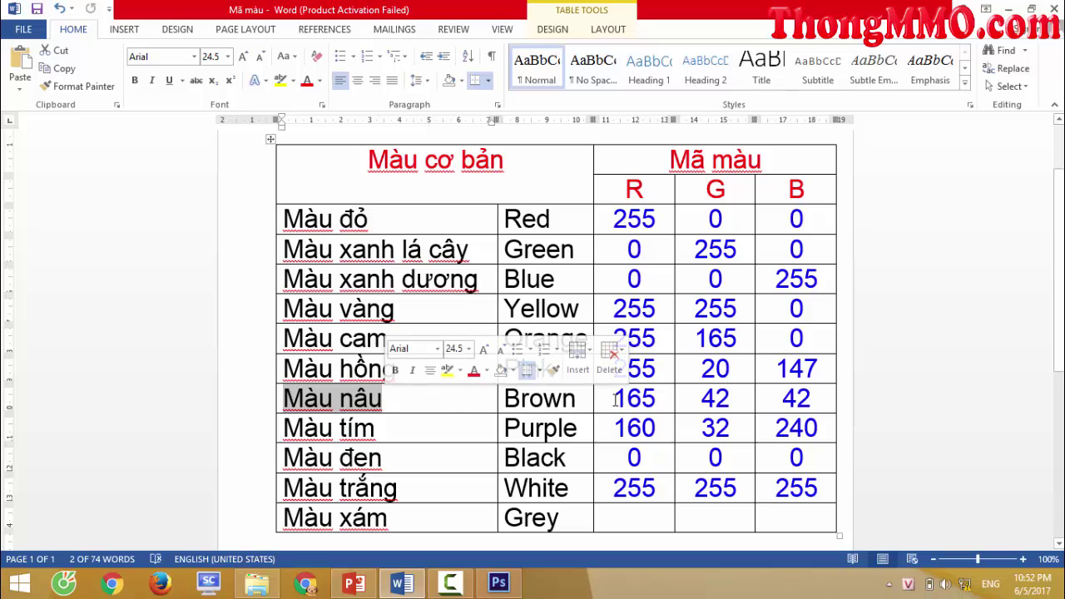
{"action": "left_click_drag", "start_coordinate": [616, 400], "coordinate": [824, 400]}
Step: Paste the brown values (165, 42, 42) into the Color panel and fill the can
{"action": "key", "text": "alt+Tab"}
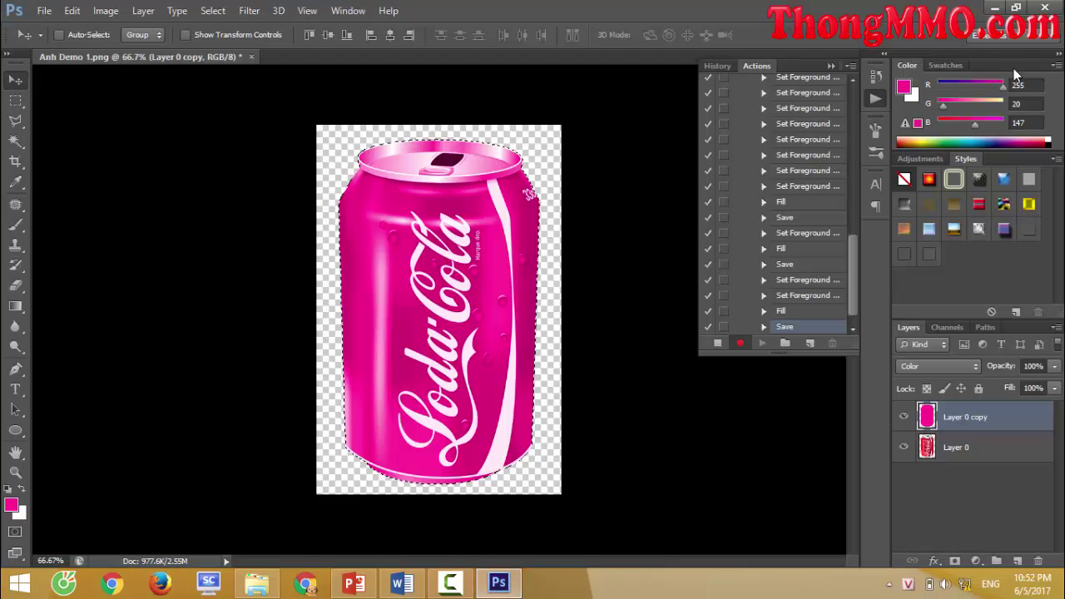
{"action": "type", "text": "165"}
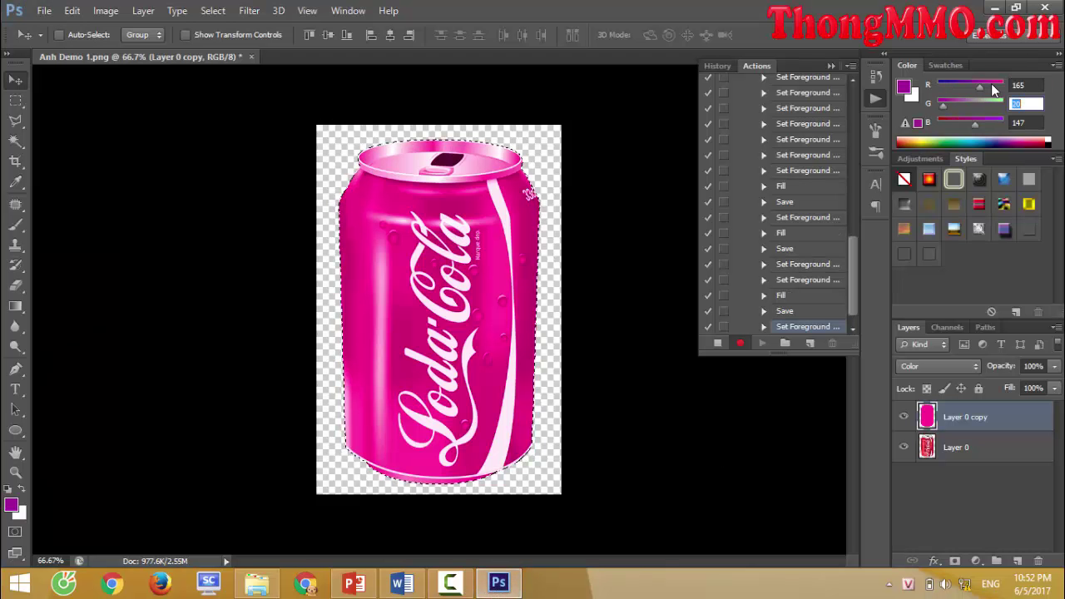
{"action": "type", "text": "42"}
{"action": "key", "text": "Return"}
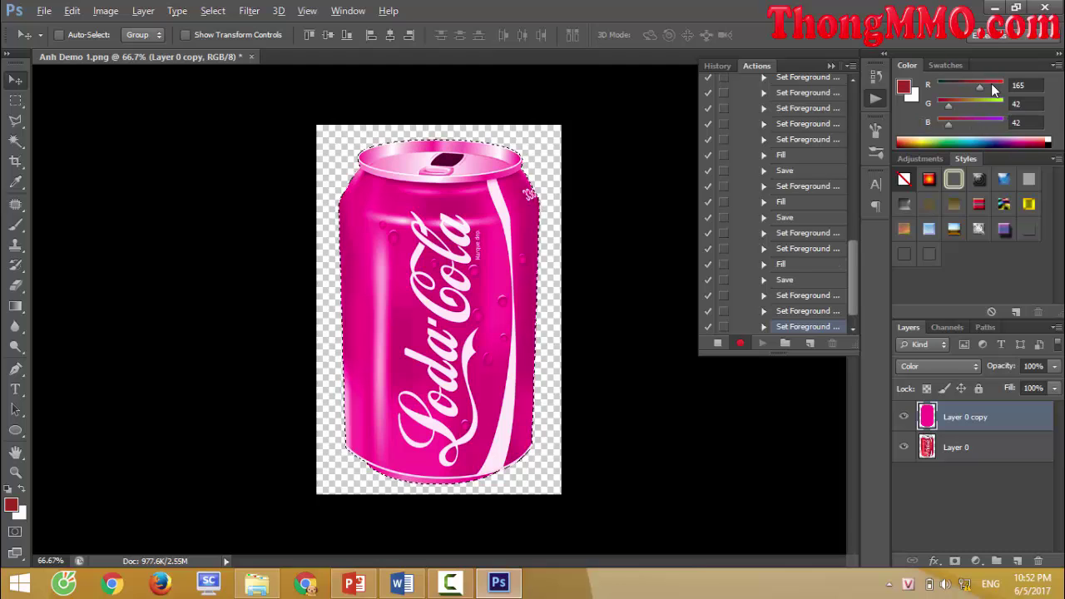
{"action": "key", "text": "alt+Delete"}
Step: Save the brown can as the PNG Mau nau
{"action": "left_click", "coordinate": [37, 12]}
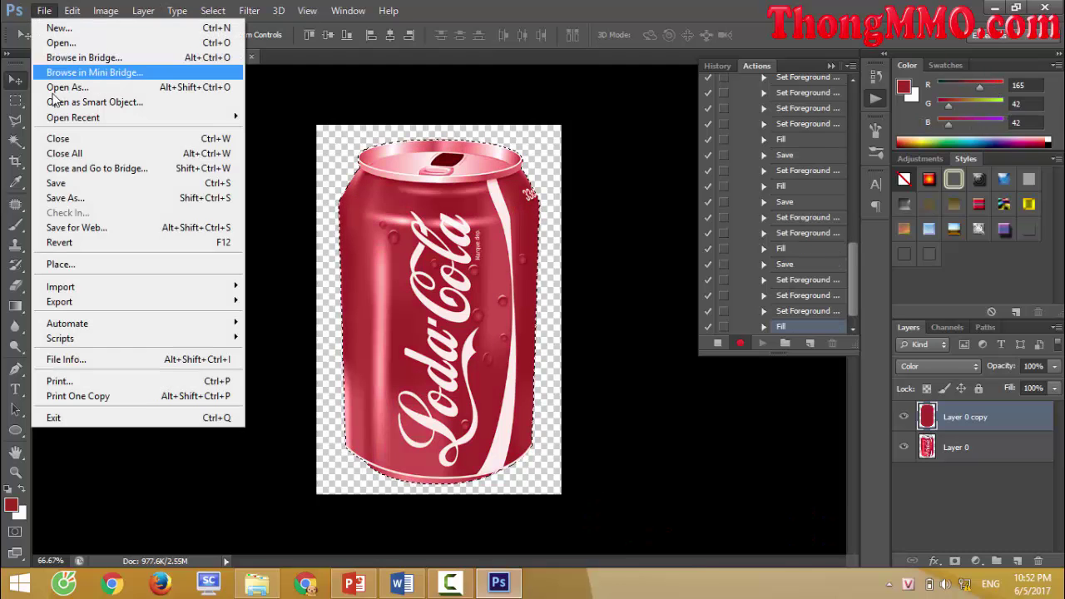
{"action": "left_click", "coordinate": [81, 198]}
{"action": "left_click", "coordinate": [533, 330]}
{"action": "left_click", "coordinate": [549, 517]}
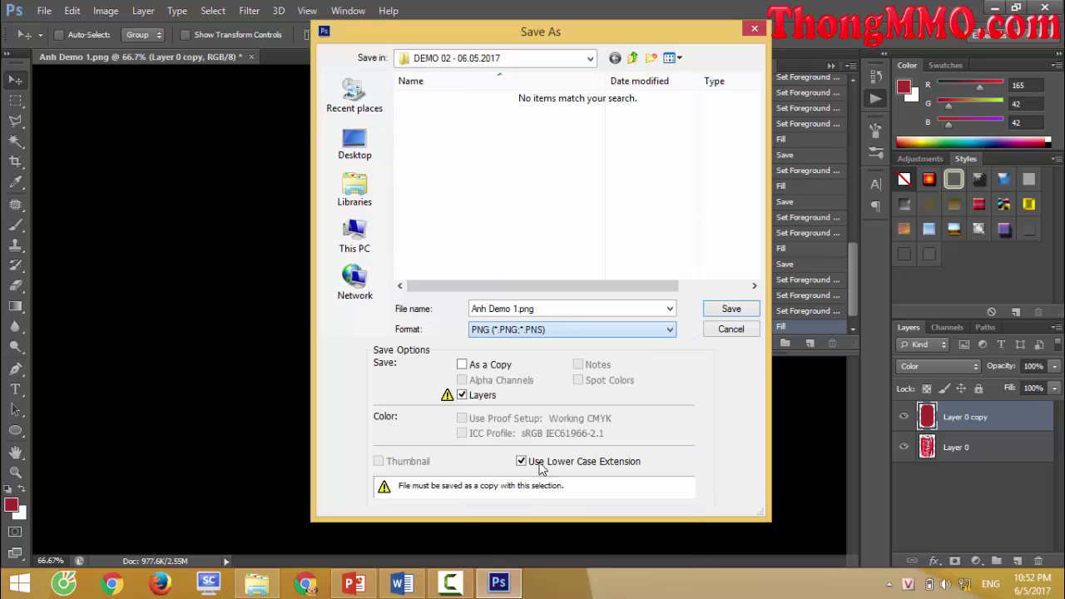
{"action": "type", "text": "Mau nai"}
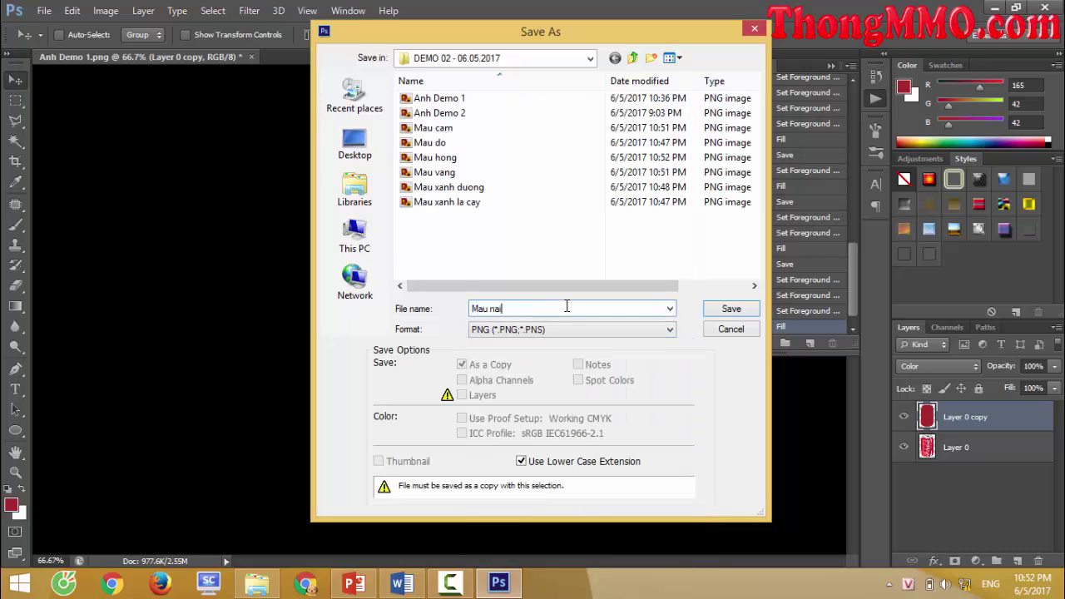
{"action": "left_click", "coordinate": [731, 309]}
{"action": "left_click", "coordinate": [612, 181]}
Step: Select Purple's RGB values 160, 32, 240 in the Word table, then return to Photoshop
{"action": "left_click", "coordinate": [402, 583]}
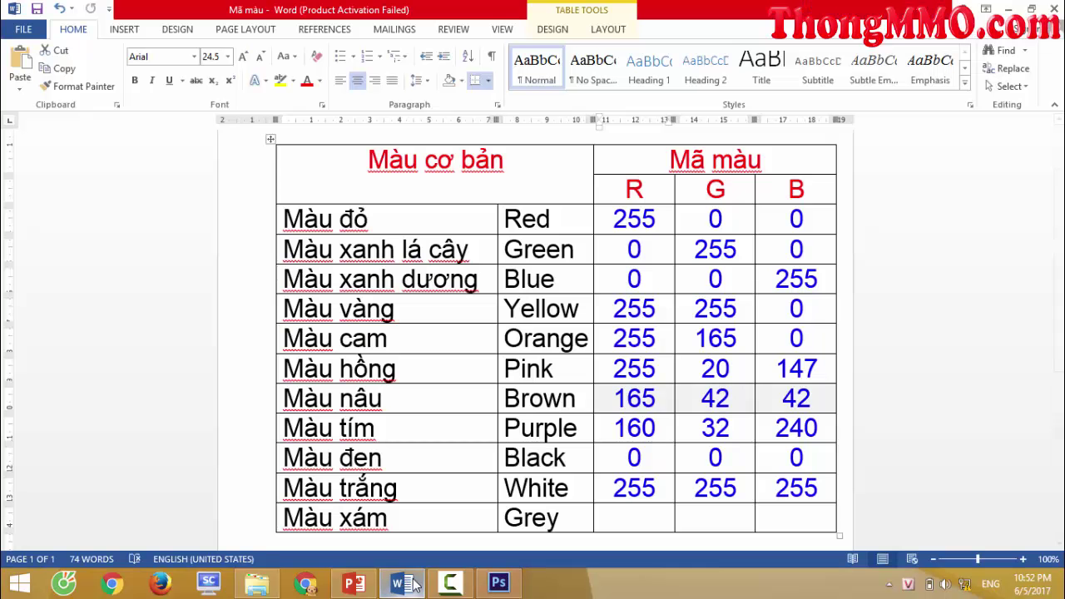
{"action": "left_click_drag", "start_coordinate": [292, 425], "coordinate": [376, 429]}
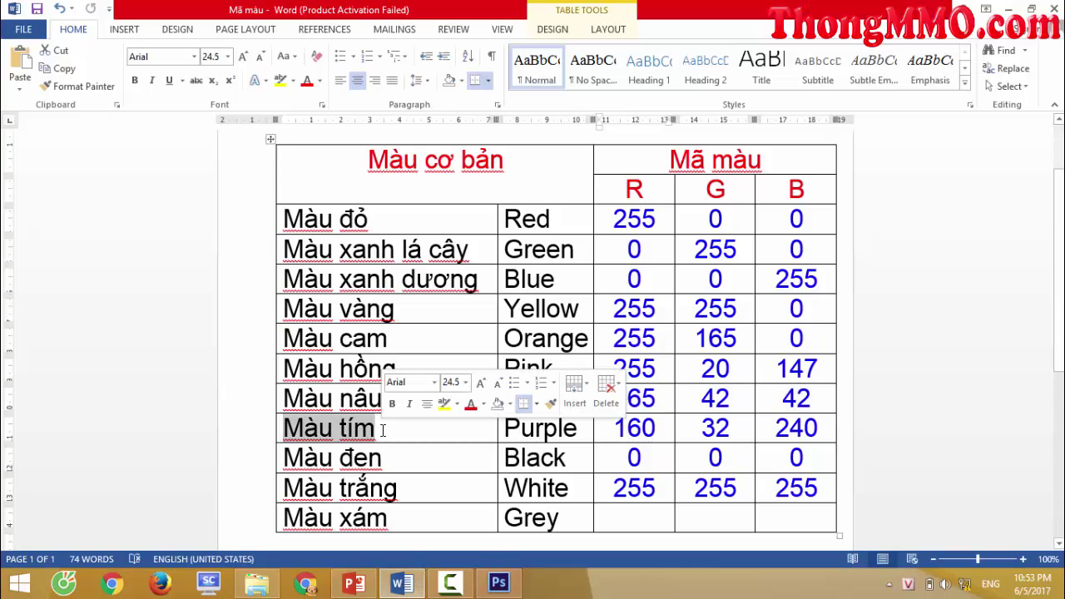
{"action": "left_click", "coordinate": [611, 425]}
{"action": "left_click_drag", "start_coordinate": [612, 425], "coordinate": [923, 428]}
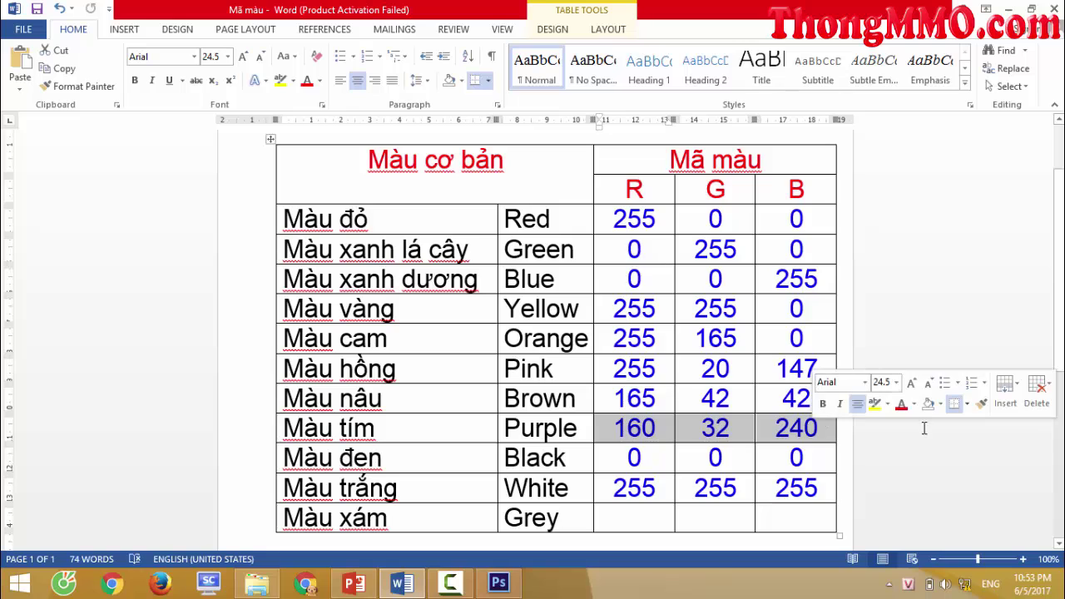
{"action": "left_click", "coordinate": [499, 582]}
Step: Enter R 160, G 32, B 240 and fill the can purple
{"action": "type", "text": "1"}
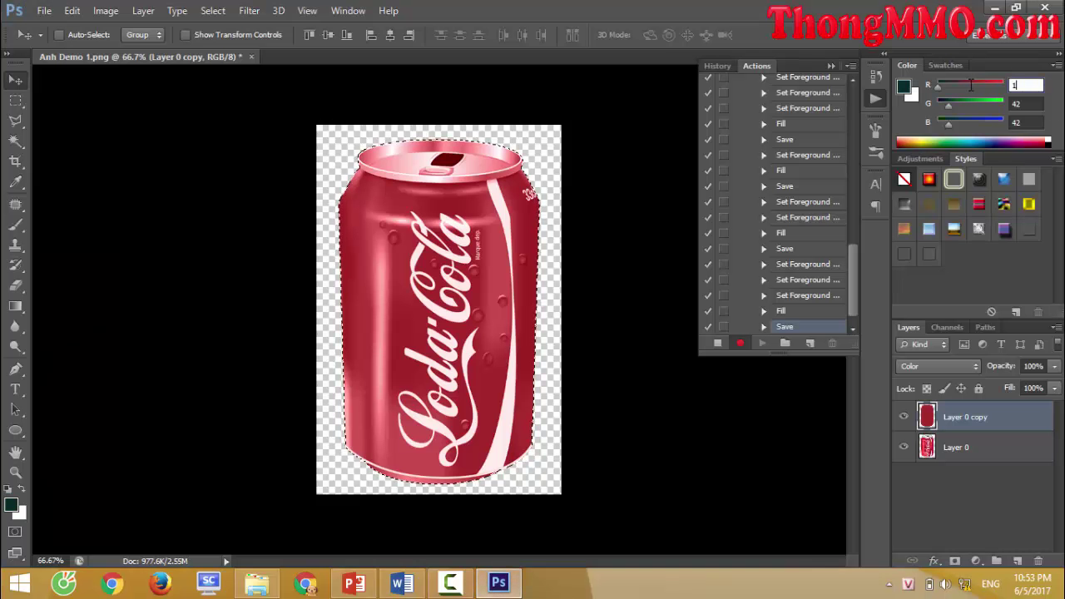
{"action": "type", "text": "60"}
{"action": "key", "text": "Tab"}
{"action": "type", "text": "32"}
{"action": "key", "text": "Tab"}
{"action": "type", "text": "240"}
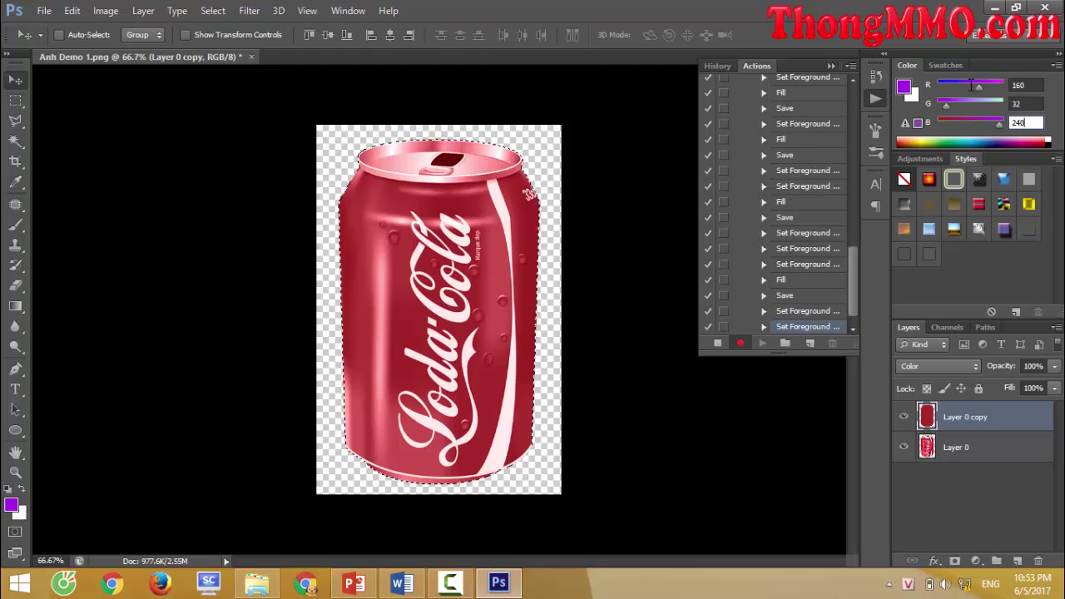
{"action": "key", "text": "Return"}
{"action": "key", "text": "alt+Delete"}
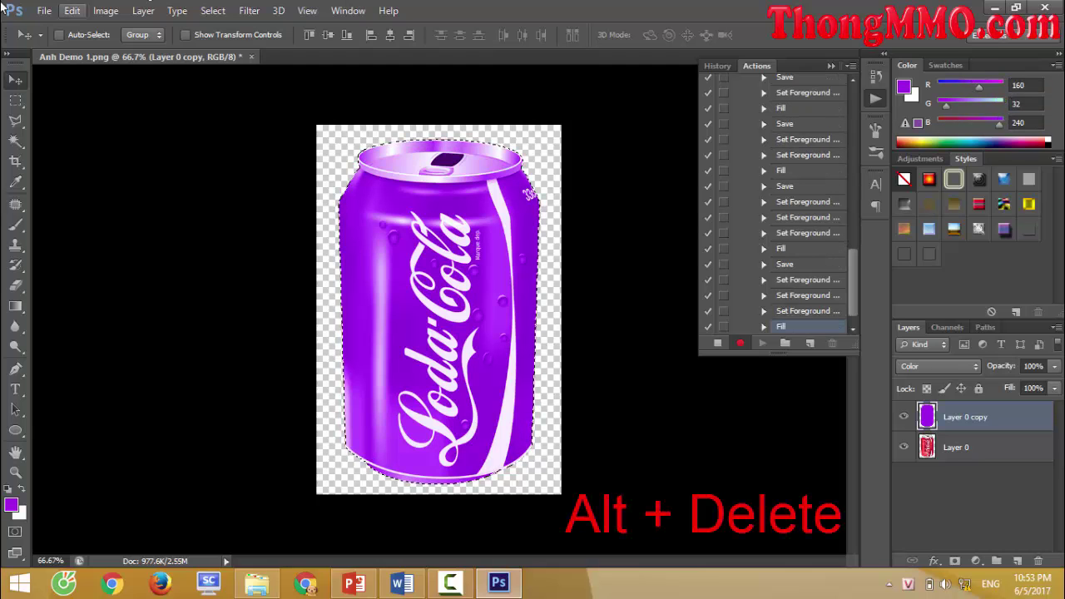
Step: Save the purple can as the PNG Mau tim and mark Black's values (0, 0, 0) in Word
{"action": "left_click", "coordinate": [44, 10]}
{"action": "left_click", "coordinate": [129, 198]}
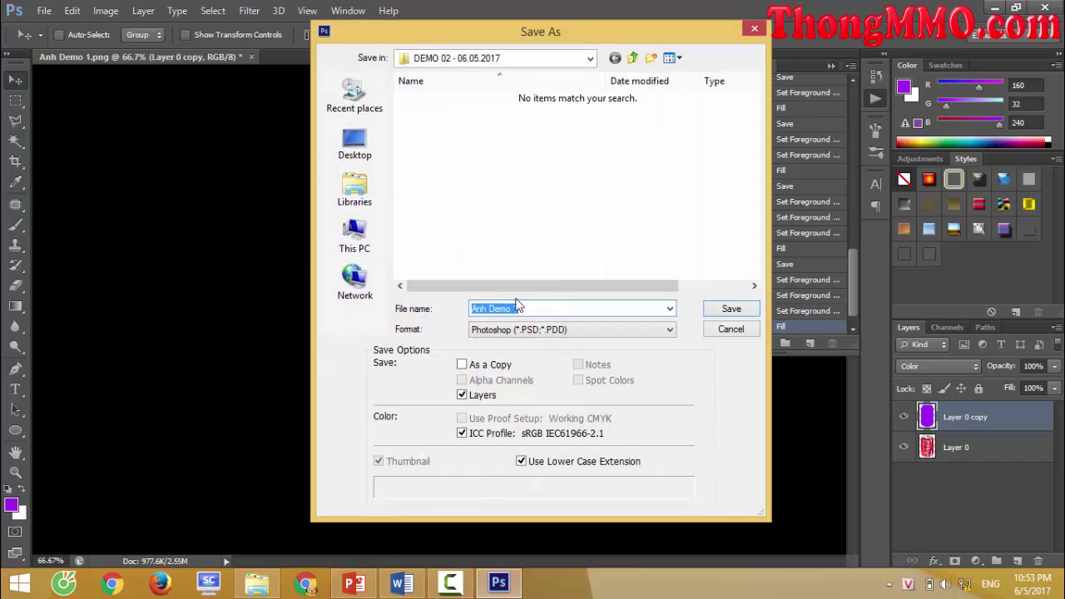
{"action": "left_click", "coordinate": [543, 329]}
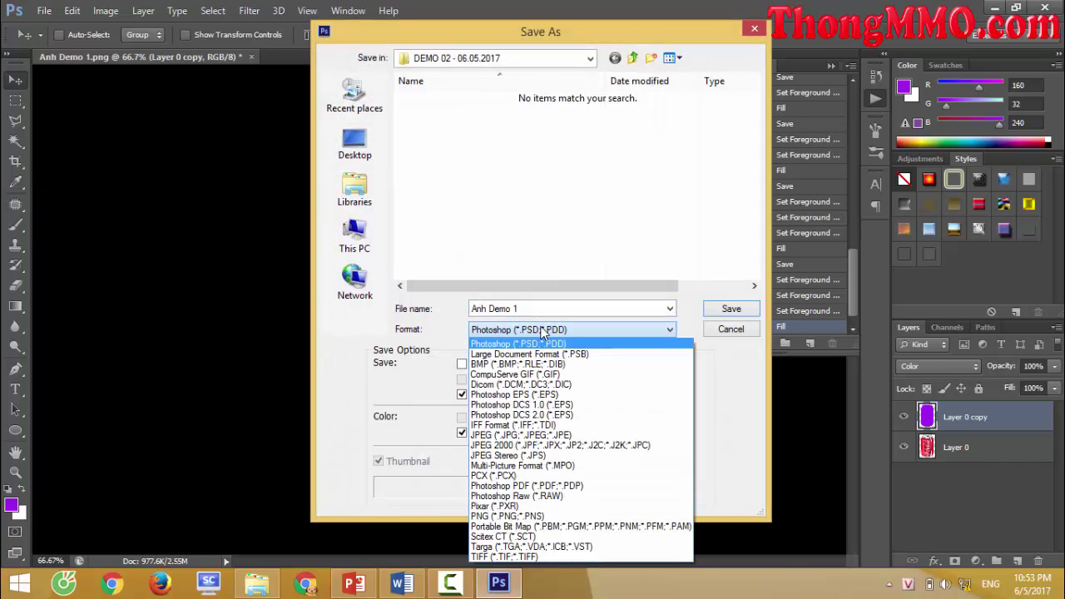
{"action": "left_click", "coordinate": [558, 519]}
{"action": "type", "text": "Mau tim"}
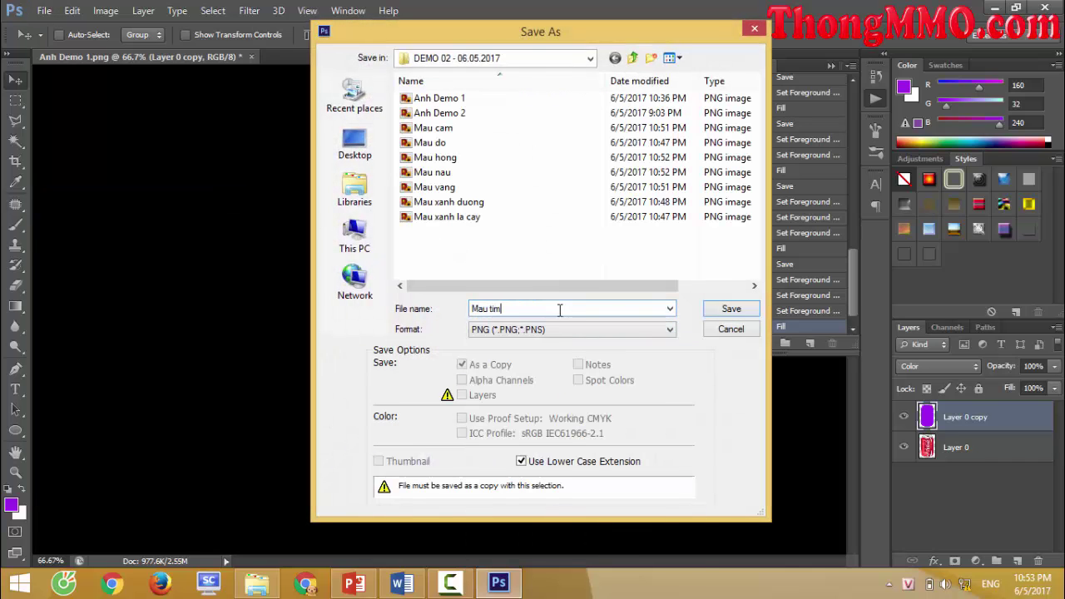
{"action": "left_click", "coordinate": [715, 309]}
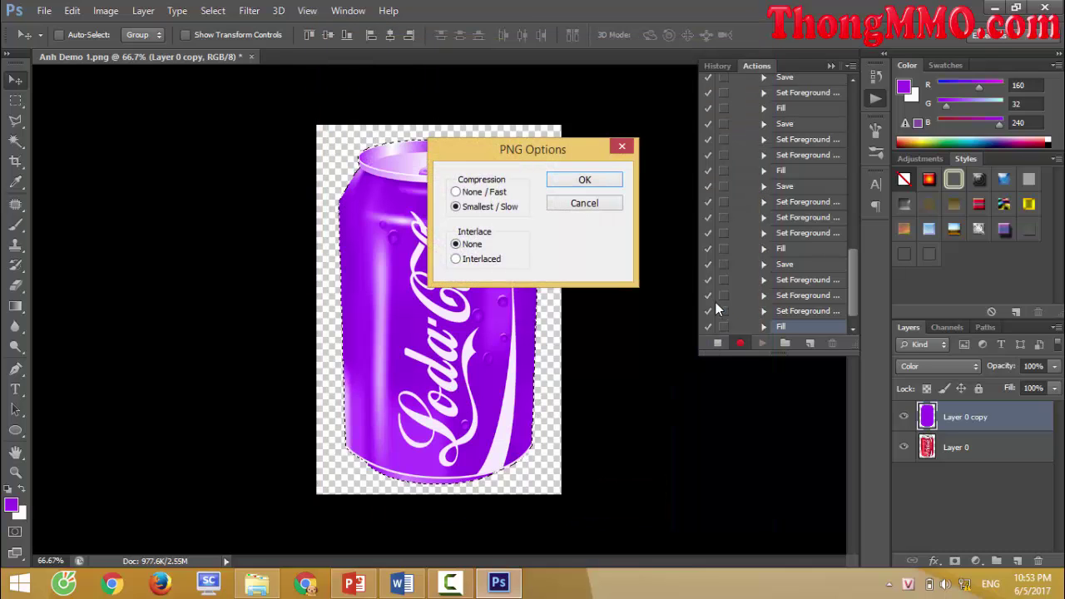
{"action": "left_click", "coordinate": [585, 180]}
{"action": "left_click", "coordinate": [402, 583]}
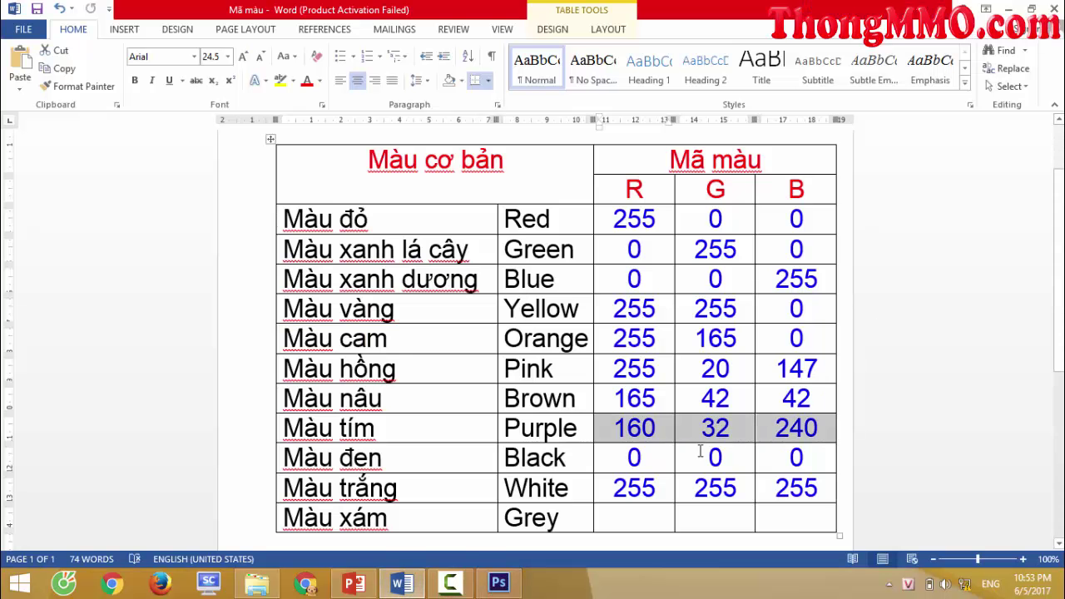
{"action": "left_click_drag", "start_coordinate": [635, 457], "coordinate": [779, 452]}
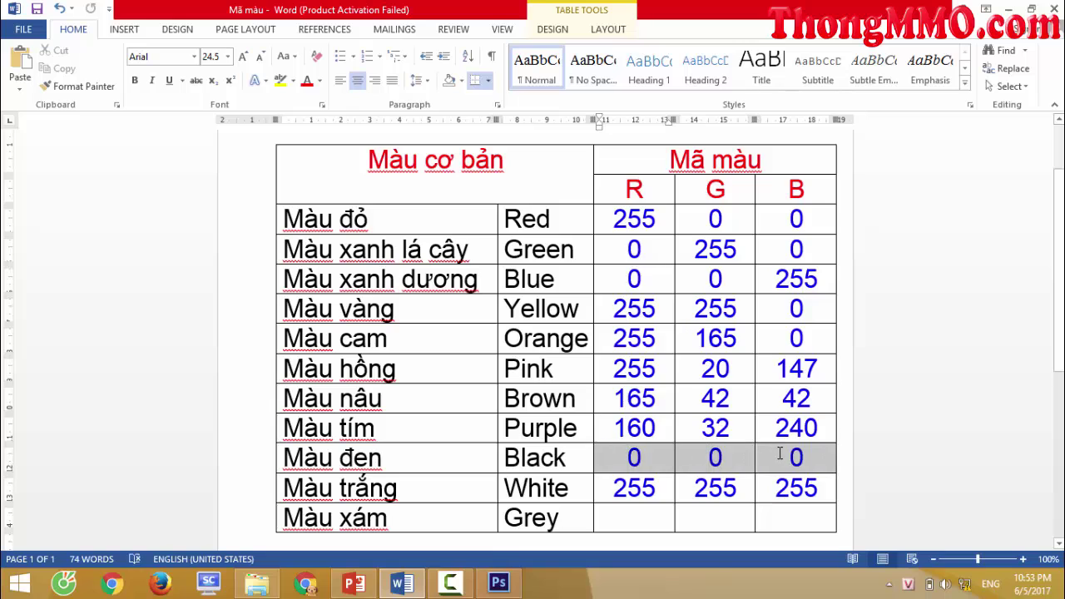
Step: Drag the Color sliders to 0, 0, 0 and fill the can black
{"action": "left_click", "coordinate": [498, 582]}
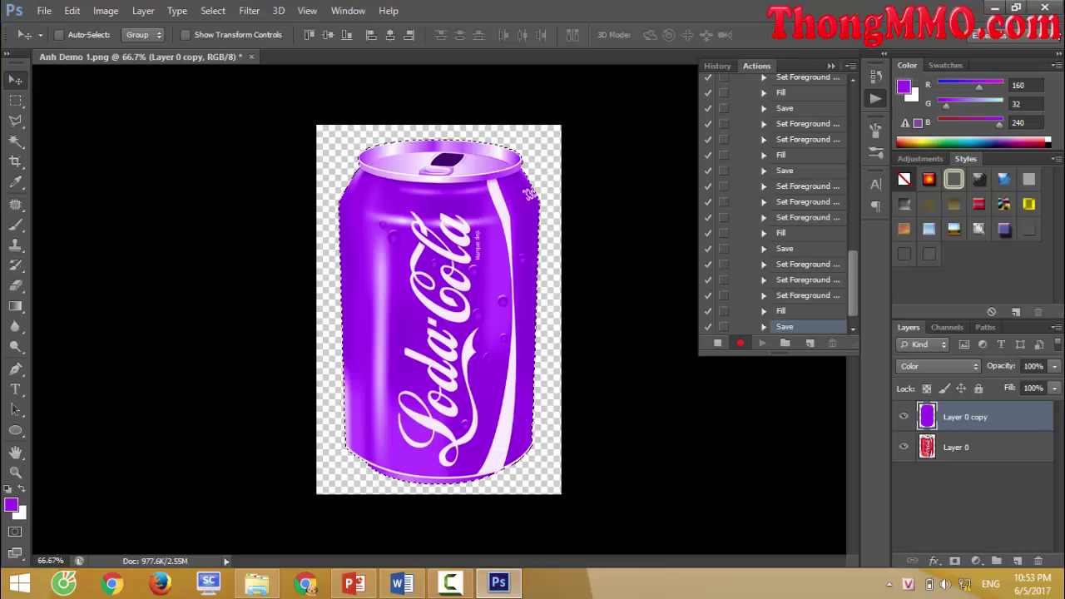
{"action": "mouse_move", "coordinate": [979, 87]}
{"action": "left_mouse_down"}
{"action": "mouse_move", "coordinate": [919, 84]}
{"action": "mouse_move", "coordinate": [937, 103]}
{"action": "left_mouse_up"}
{"action": "left_click_drag", "start_coordinate": [999, 123], "coordinate": [929, 121]}
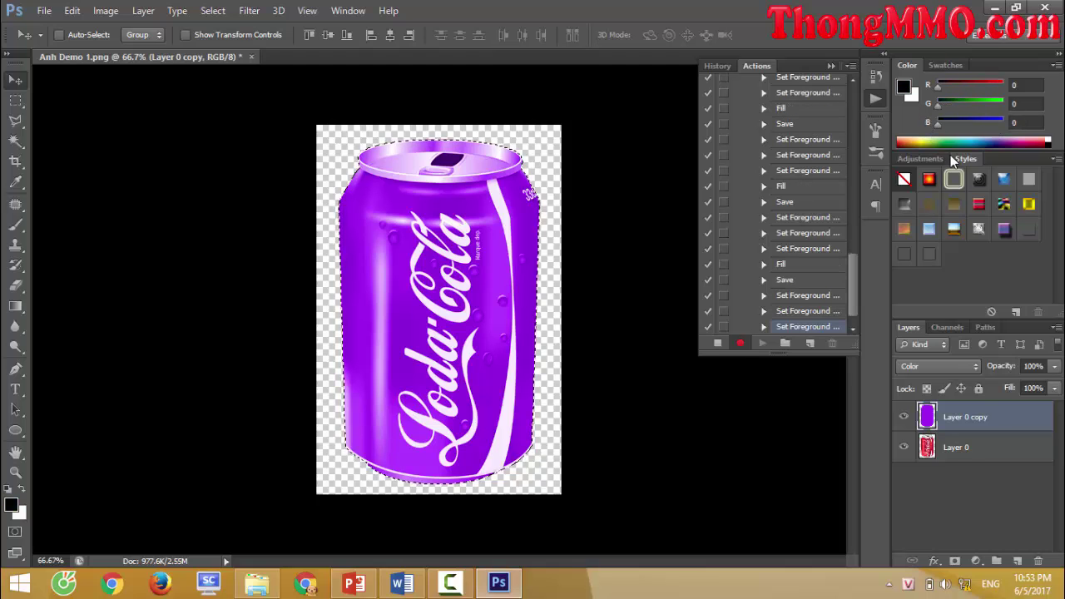
{"action": "key", "text": "alt+Delete"}
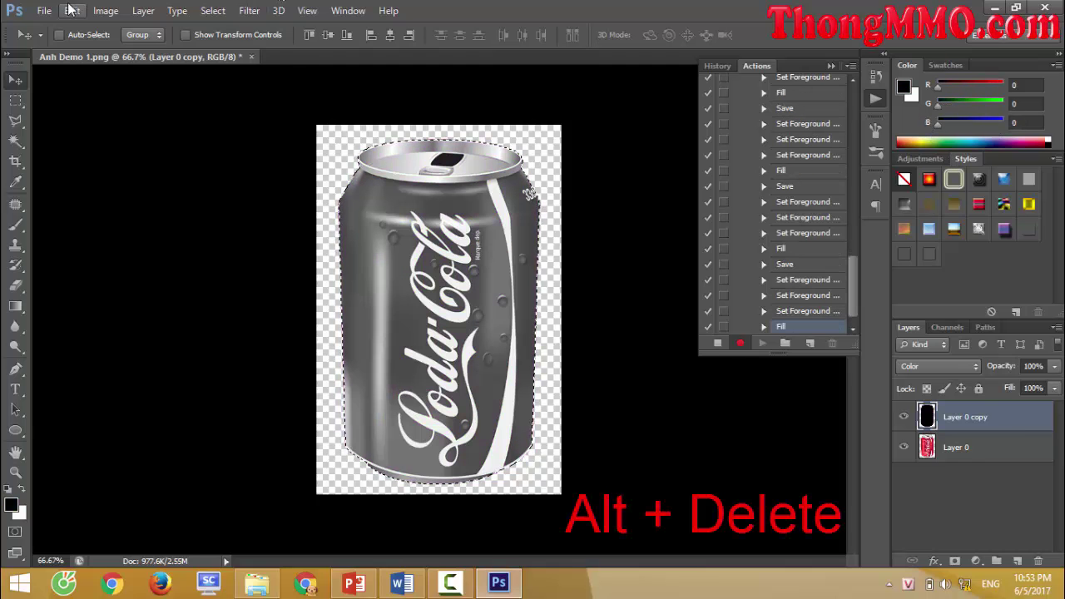
Step: Save the grey can as the PNG Mau den
{"action": "left_click", "coordinate": [43, 10]}
{"action": "left_click", "coordinate": [65, 198]}
{"action": "left_click", "coordinate": [594, 329]}
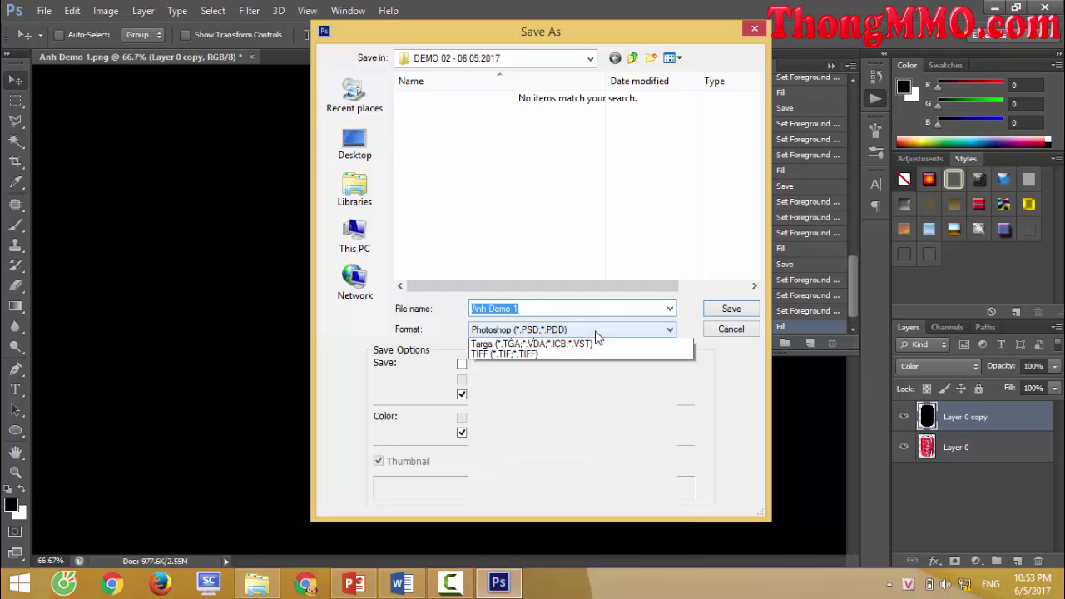
{"action": "left_click", "coordinate": [536, 516]}
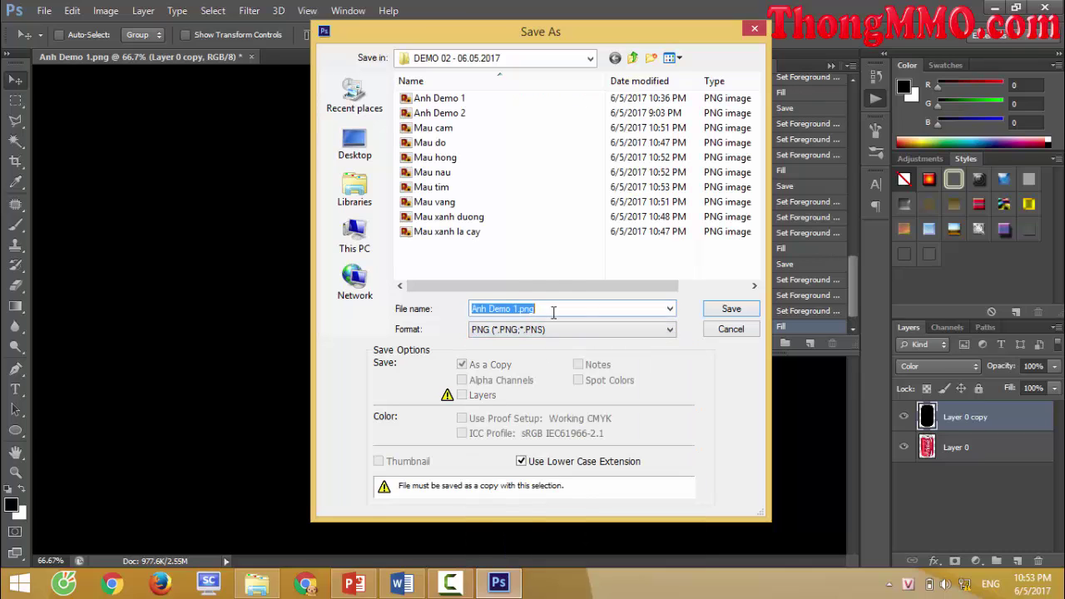
{"action": "type", "text": "Mau"}
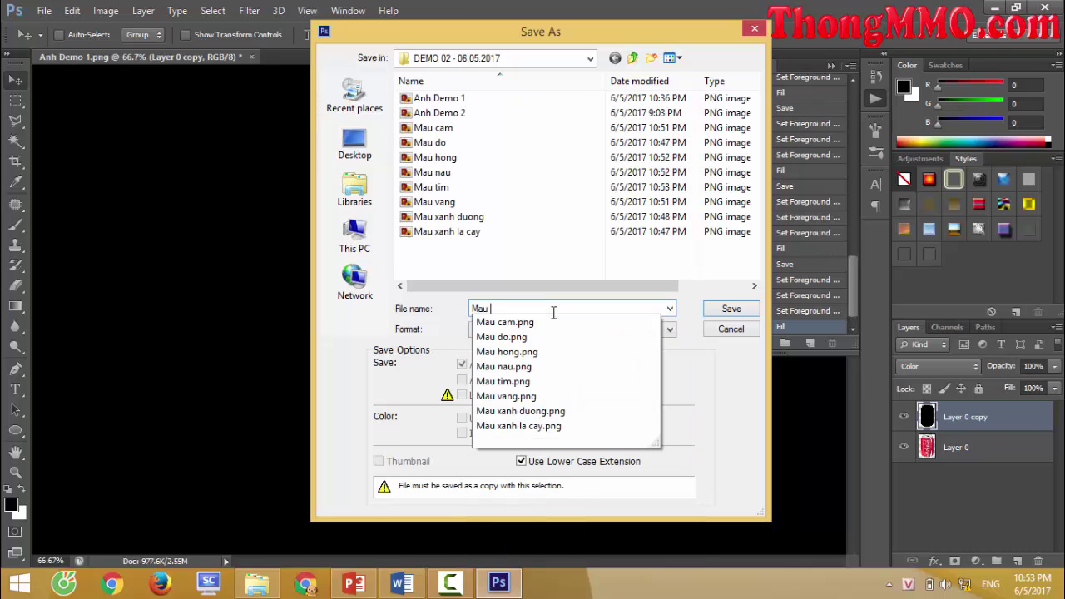
{"action": "type", "text": "den"}
{"action": "key", "text": "Return"}
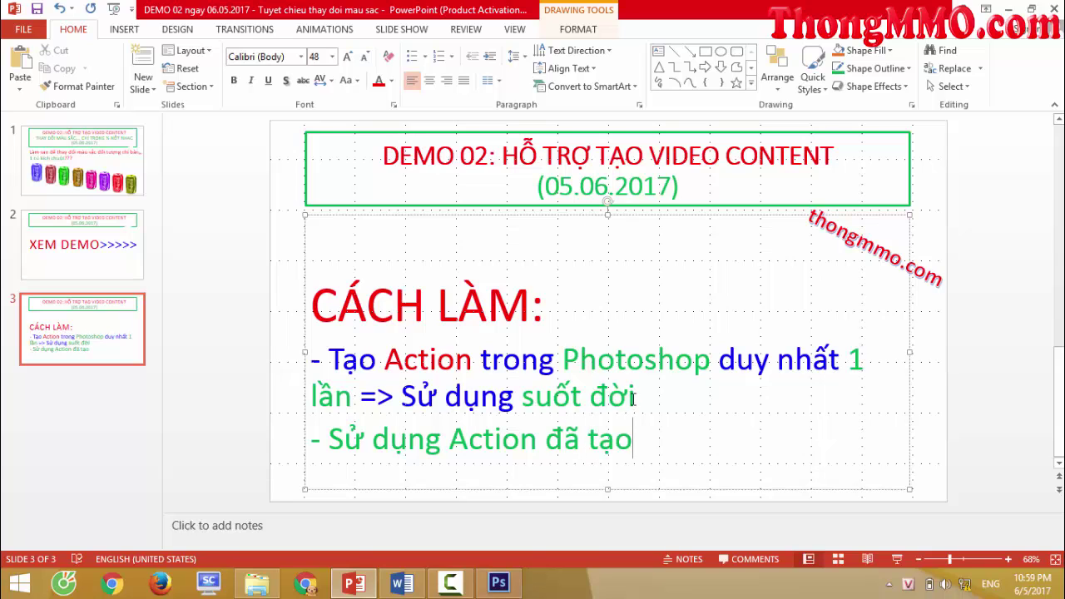
Step: Colour the word 'Action' red on the slide
{"action": "left_click_drag", "start_coordinate": [452, 438], "coordinate": [522, 437]}
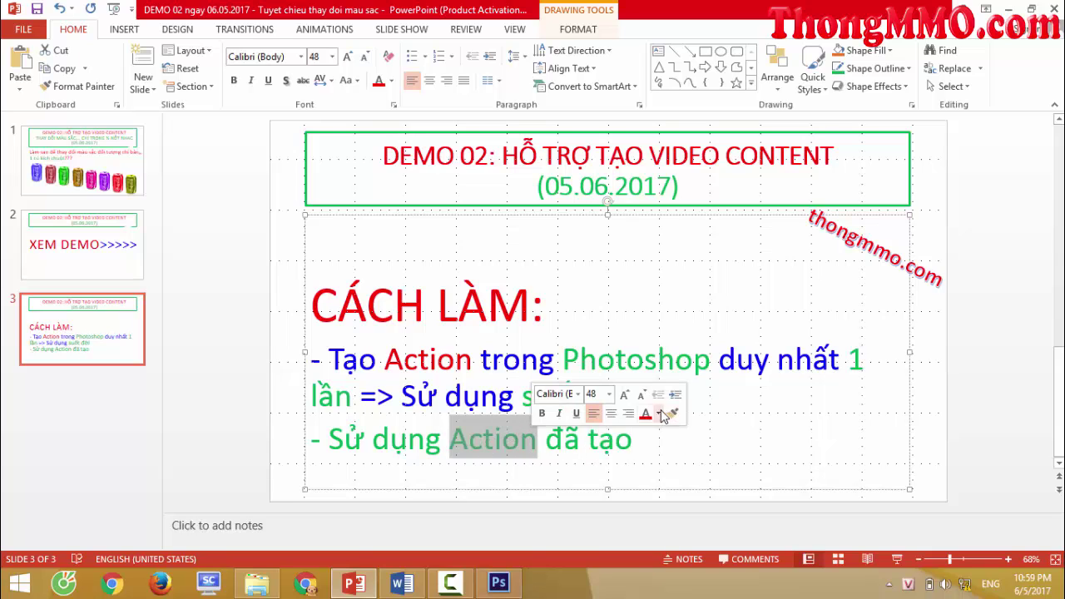
{"action": "left_click", "coordinate": [645, 413]}
{"action": "left_click", "coordinate": [661, 444]}
{"action": "left_click", "coordinate": [257, 585]}
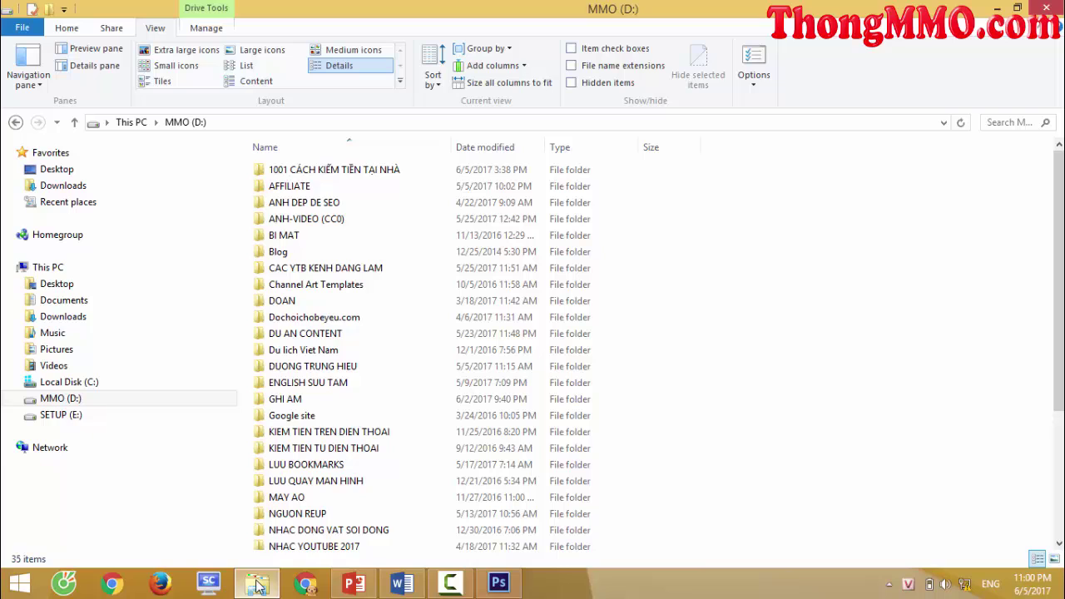
Step: Browse to 1001 CÁCH KIẾM TIỀN TẠI NHÀ > DEMO 02 - 06.05.2017 and open Anh Demo 1 with Photoshop CS6
{"action": "double_click", "coordinate": [358, 169]}
{"action": "double_click", "coordinate": [474, 204]}
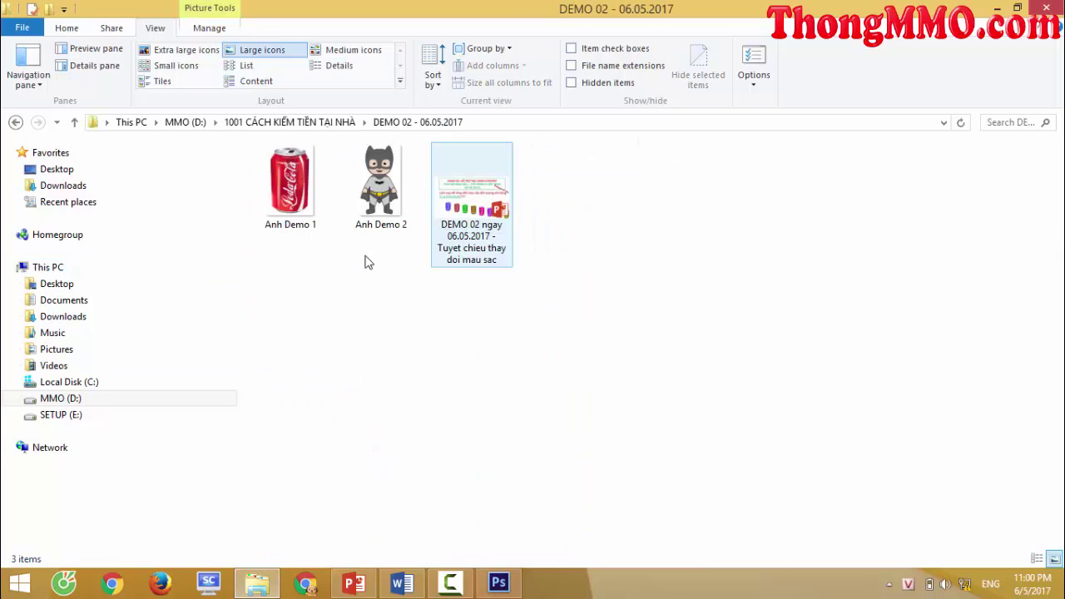
{"action": "left_click_drag", "start_coordinate": [594, 280], "coordinate": [259, 169]}
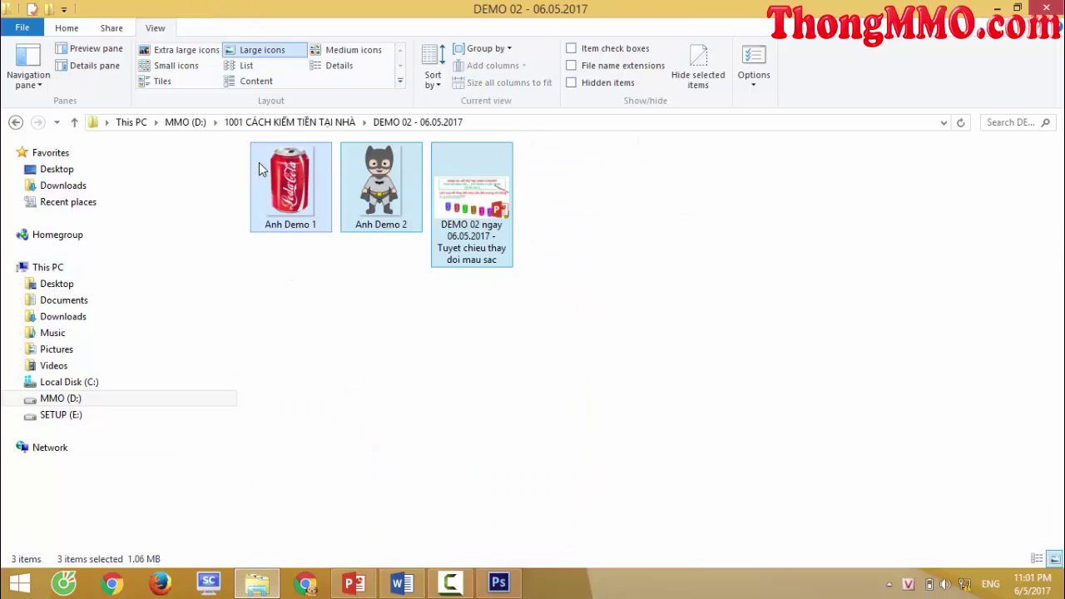
{"action": "left_click", "coordinate": [301, 208]}
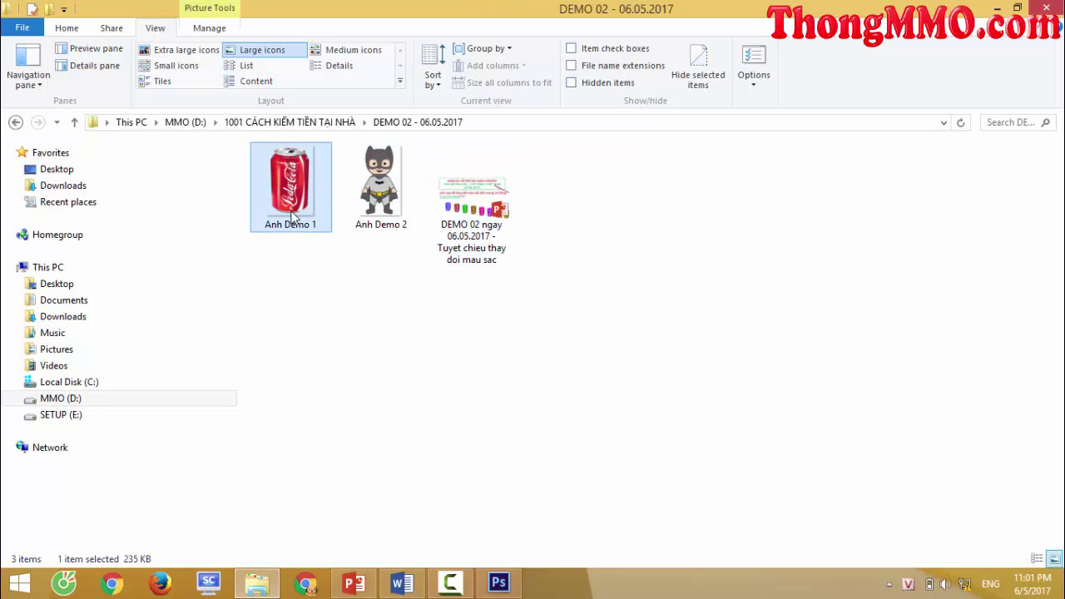
{"action": "right_click", "coordinate": [292, 217]}
{"action": "mouse_move", "coordinate": [412, 346]}
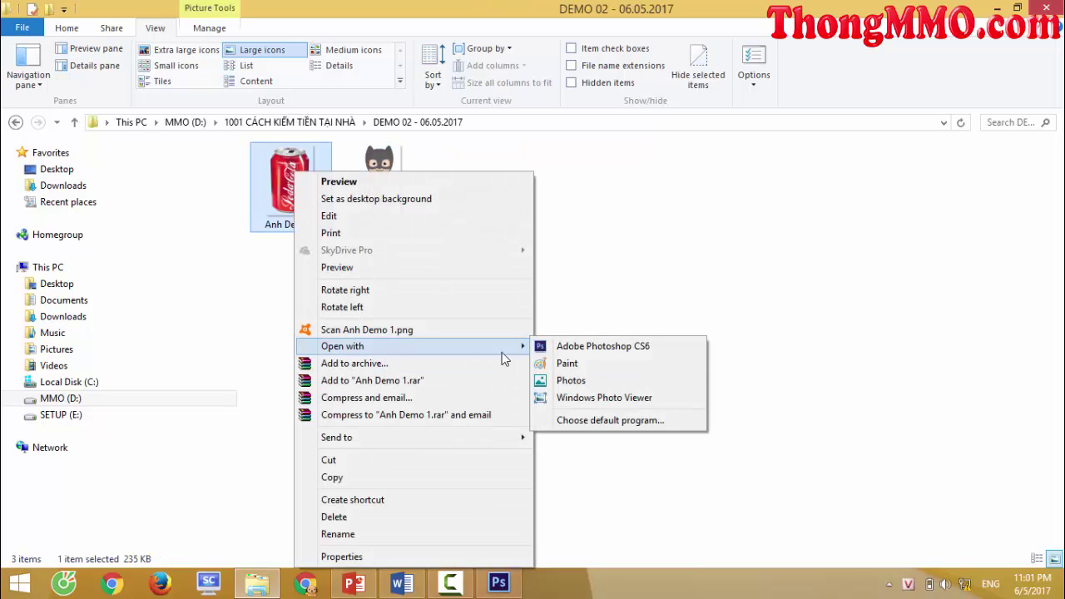
{"action": "left_click", "coordinate": [566, 348]}
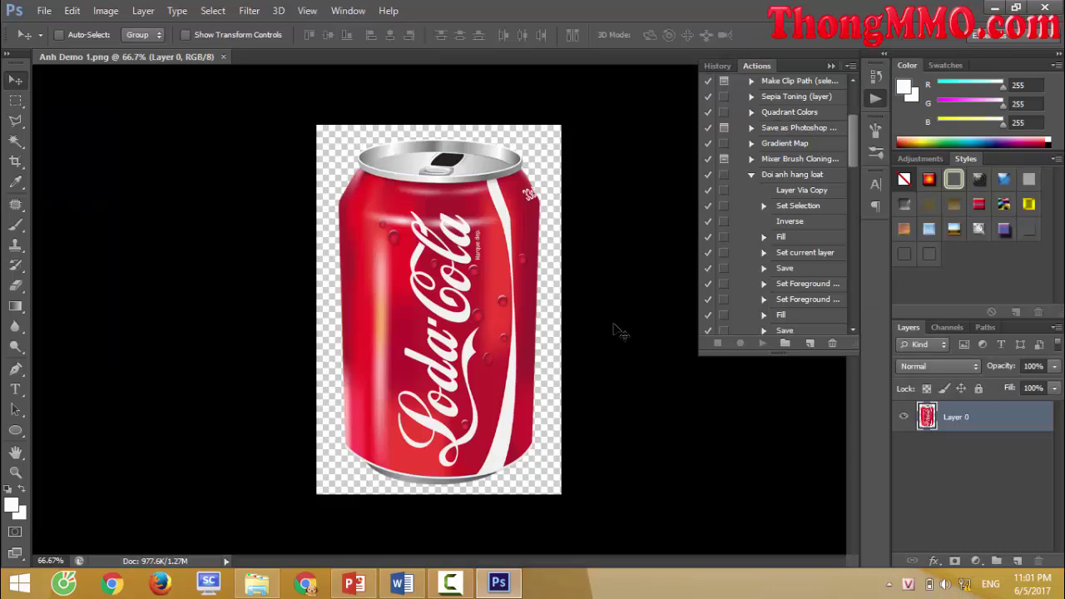
Step: Play the Doi anh hang loat action on Anh Demo 1 to generate the nine coloured PNGs
{"action": "mouse_move", "coordinate": [852, 133]}
{"action": "left_mouse_down"}
{"action": "mouse_move", "coordinate": [848, 117]}
{"action": "mouse_move", "coordinate": [853, 150]}
{"action": "left_mouse_up"}
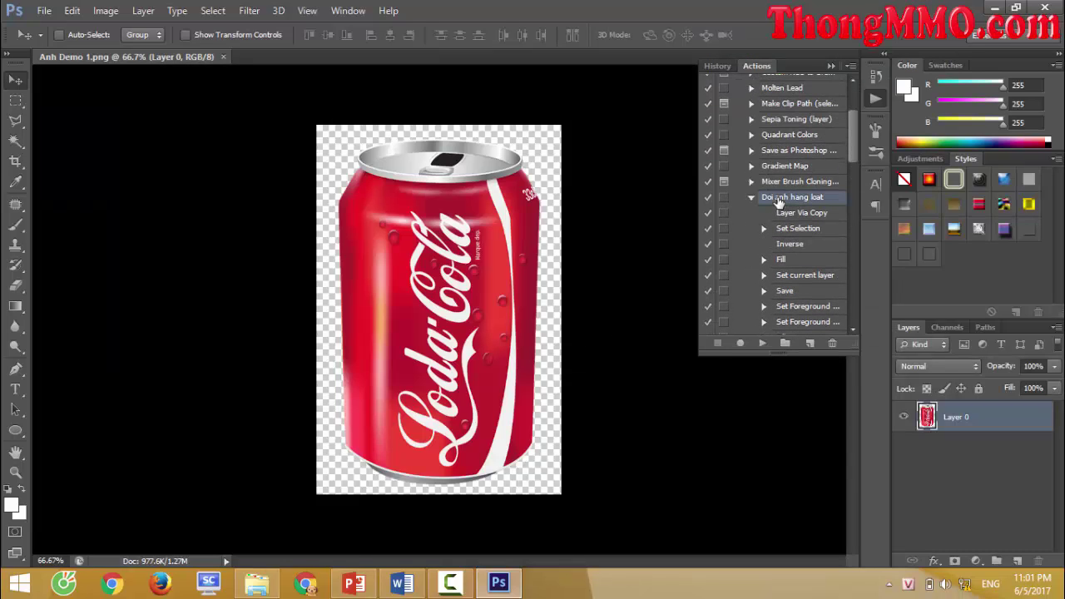
{"action": "left_click", "coordinate": [761, 344]}
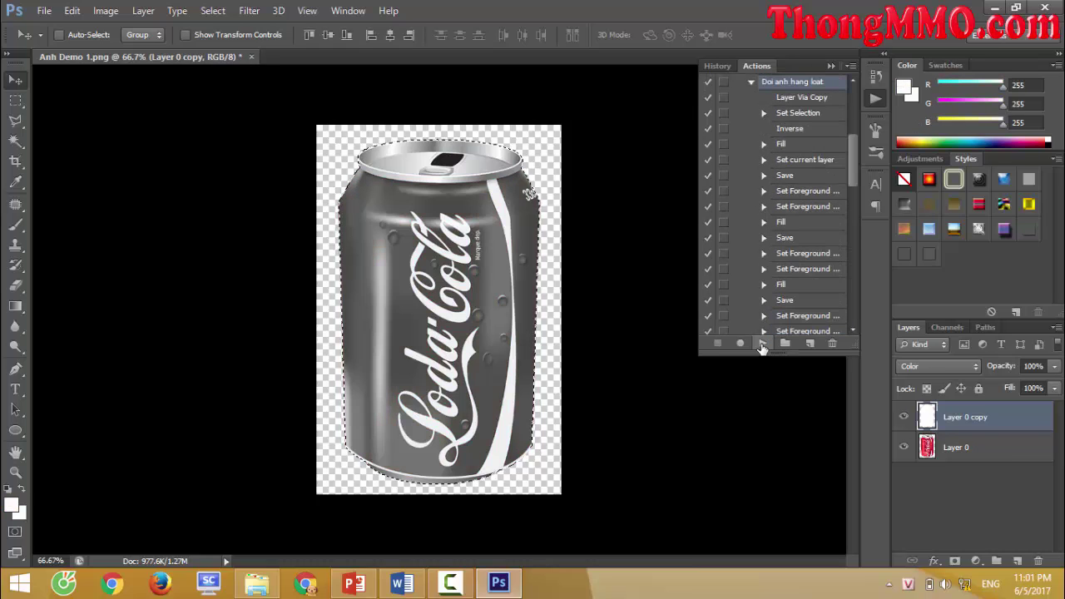
Step: Review the nine coloured can PNGs the action saved in DEMO 02
{"action": "left_click", "coordinate": [256, 583]}
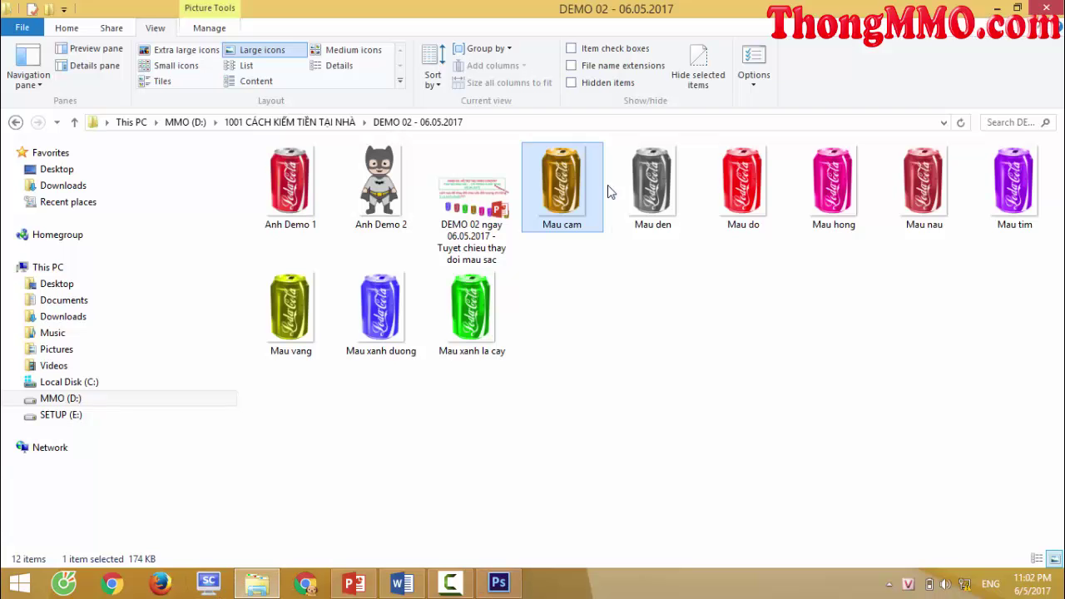
{"action": "left_click", "coordinate": [653, 183]}
{"action": "left_click", "coordinate": [832, 183]}
{"action": "left_click", "coordinate": [915, 184]}
{"action": "left_click", "coordinate": [1028, 184]}
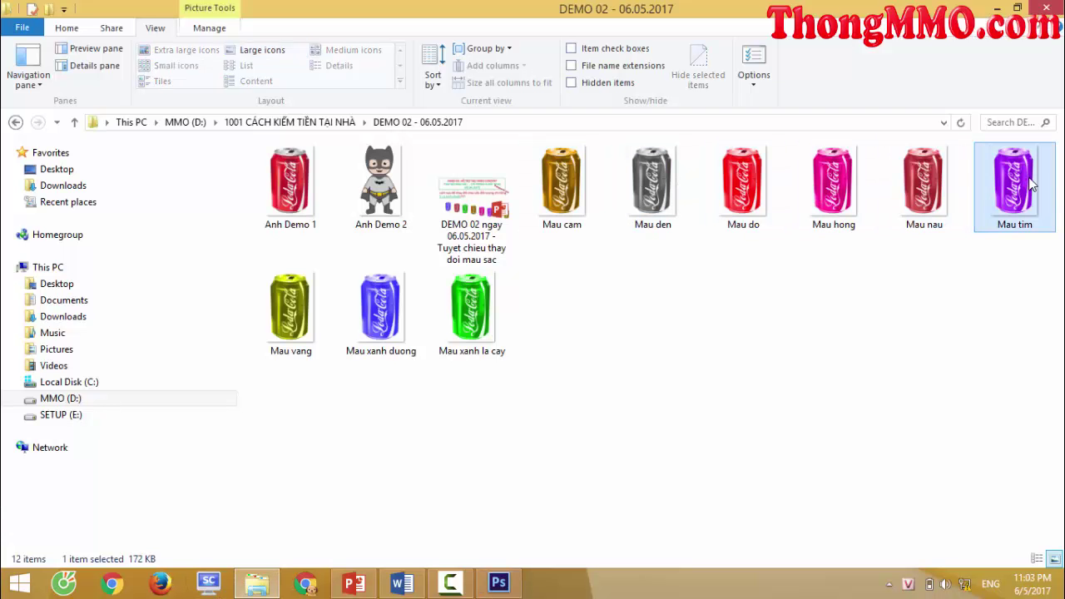
{"action": "left_click", "coordinate": [292, 304]}
{"action": "left_click", "coordinate": [381, 306]}
{"action": "left_click", "coordinate": [471, 306]}
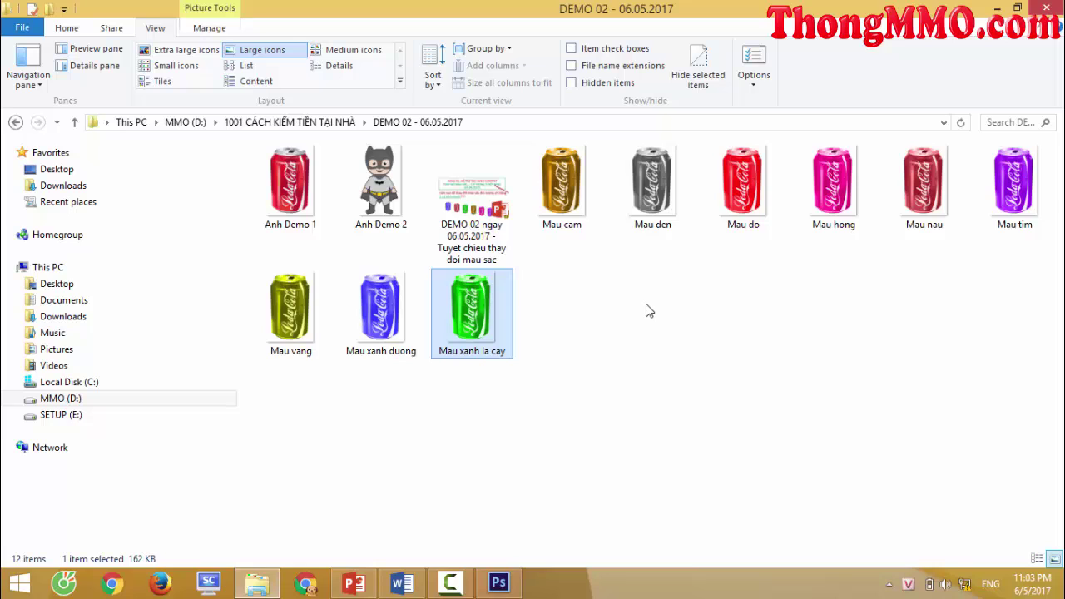
Step: Delete the nine can variants, from Mau cam through Mau xanh la cay
{"action": "left_click", "coordinate": [572, 186]}
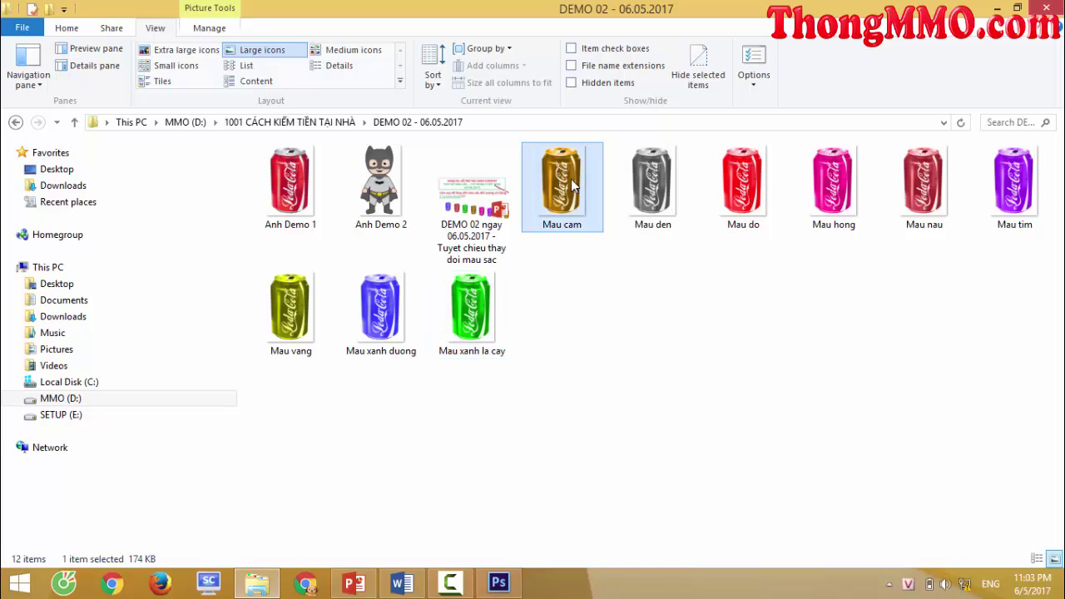
{"action": "left_click", "coordinate": [472, 324], "text": "shift"}
{"action": "right_click", "coordinate": [479, 325]}
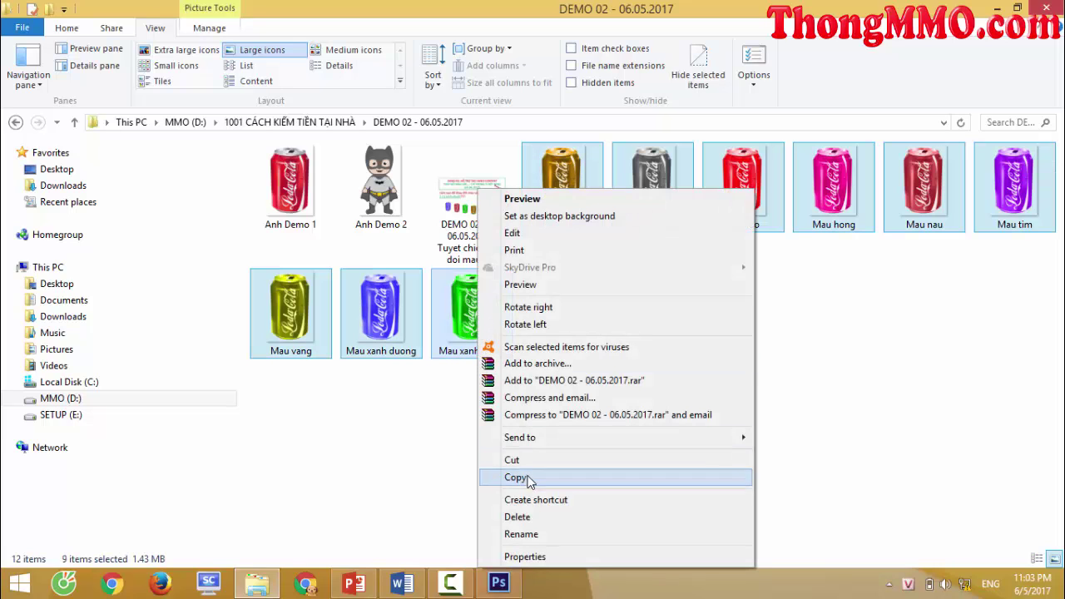
{"action": "left_click", "coordinate": [524, 517]}
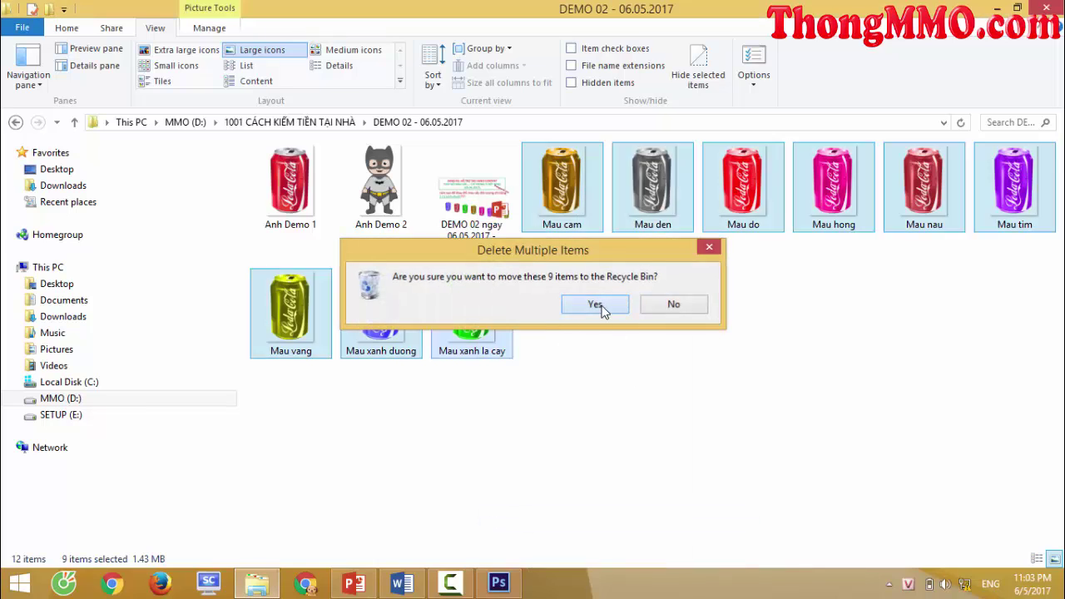
{"action": "left_click", "coordinate": [598, 306]}
Step: Open the Batman image Anh Demo 2 in Photoshop CS6
{"action": "left_click", "coordinate": [391, 190]}
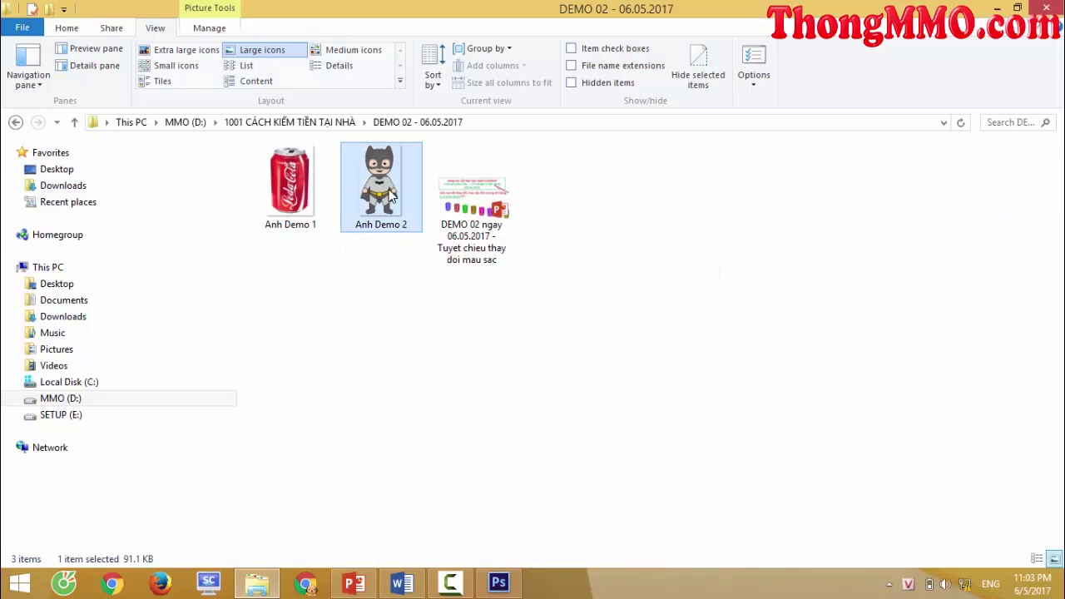
{"action": "right_click", "coordinate": [386, 188]}
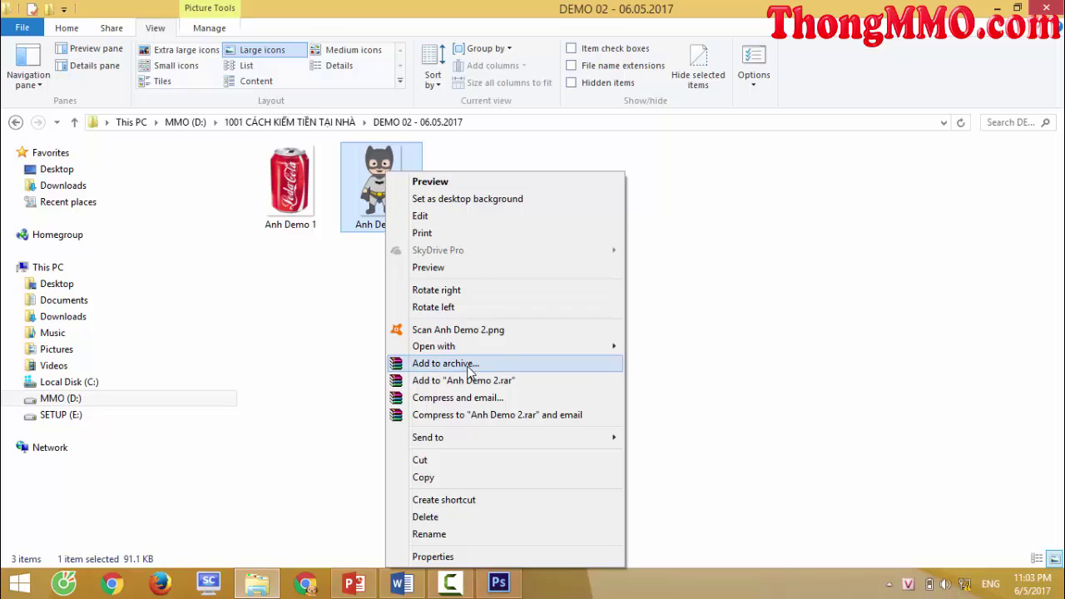
{"action": "mouse_move", "coordinate": [434, 346]}
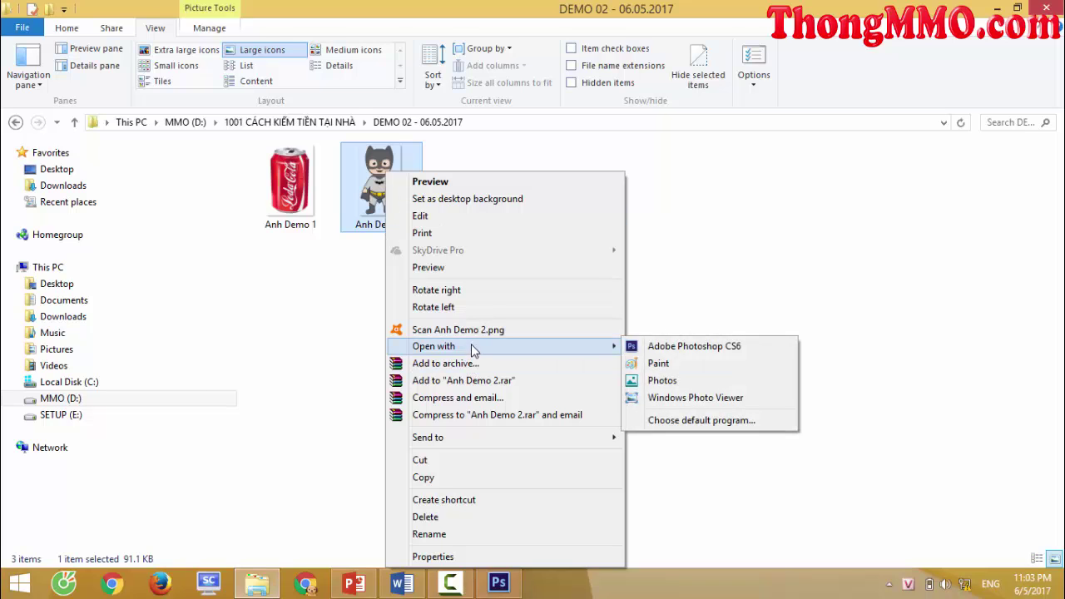
{"action": "left_click", "coordinate": [673, 346]}
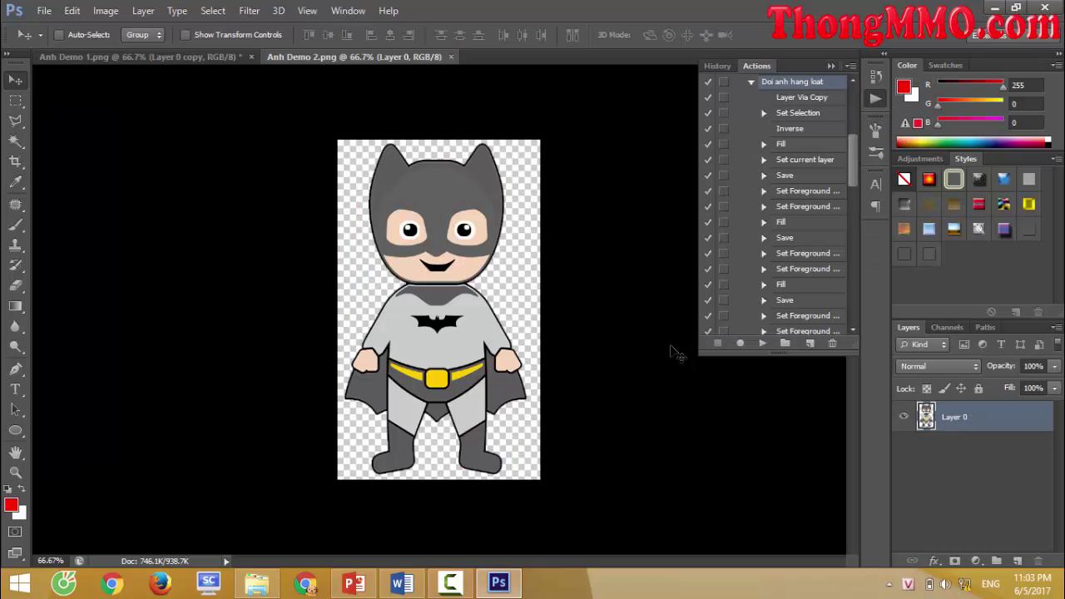
Step: Play the 'Doi anh hang loat' action on the Batman image, Anh Demo 2
{"action": "scroll", "coordinate": [847, 119], "scroll_direction": "up", "scroll_amount": 5}
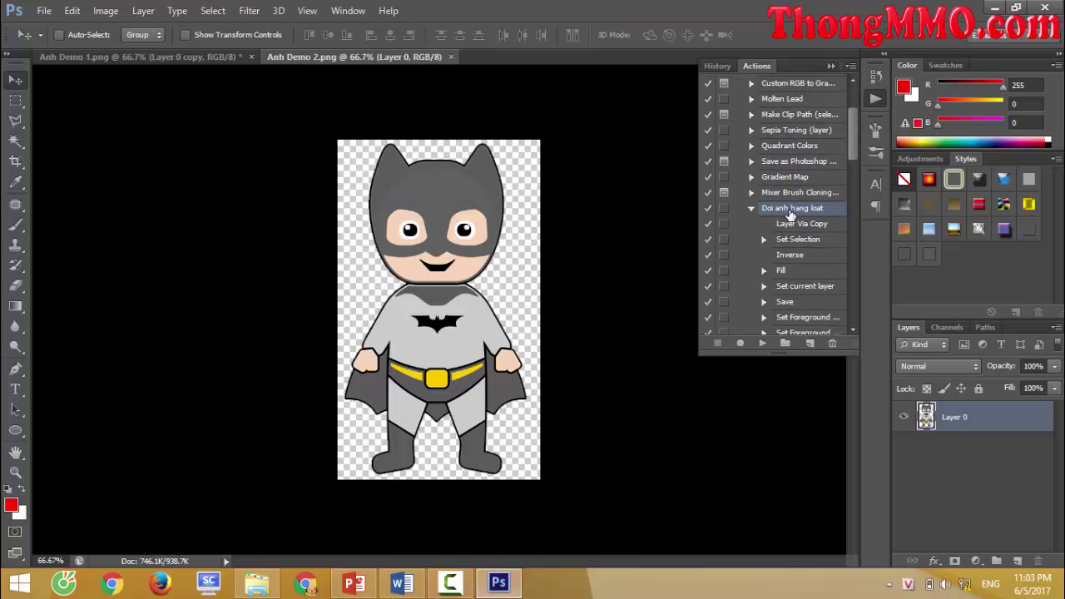
{"action": "left_click", "coordinate": [761, 345]}
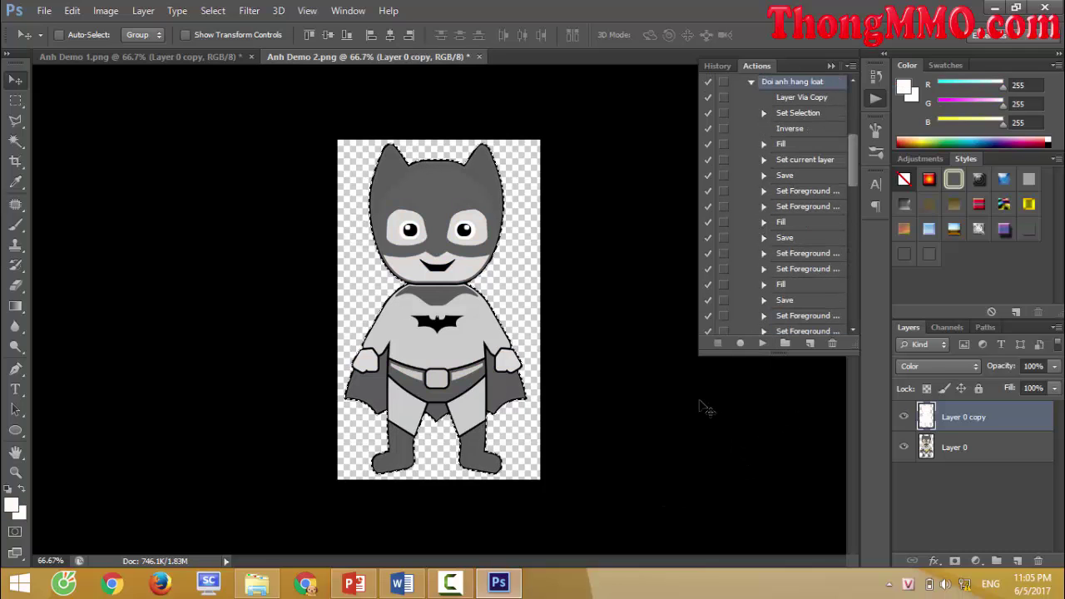
{"action": "mouse_move", "coordinate": [257, 583]}
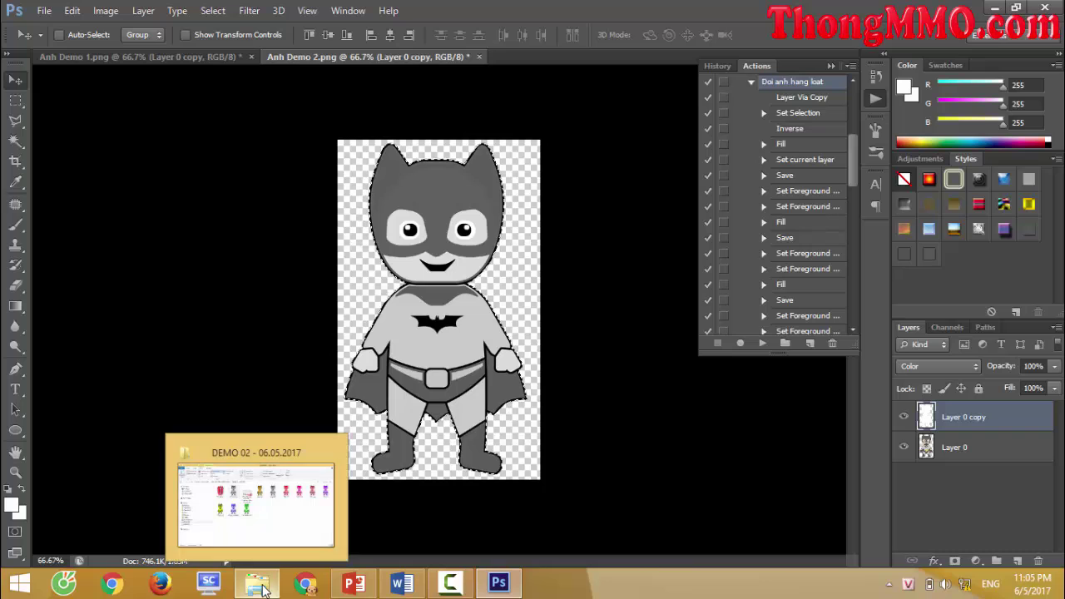
Step: Step through the nine coloured Batman versions in the DEMO 02 folder
{"action": "left_click", "coordinate": [260, 491]}
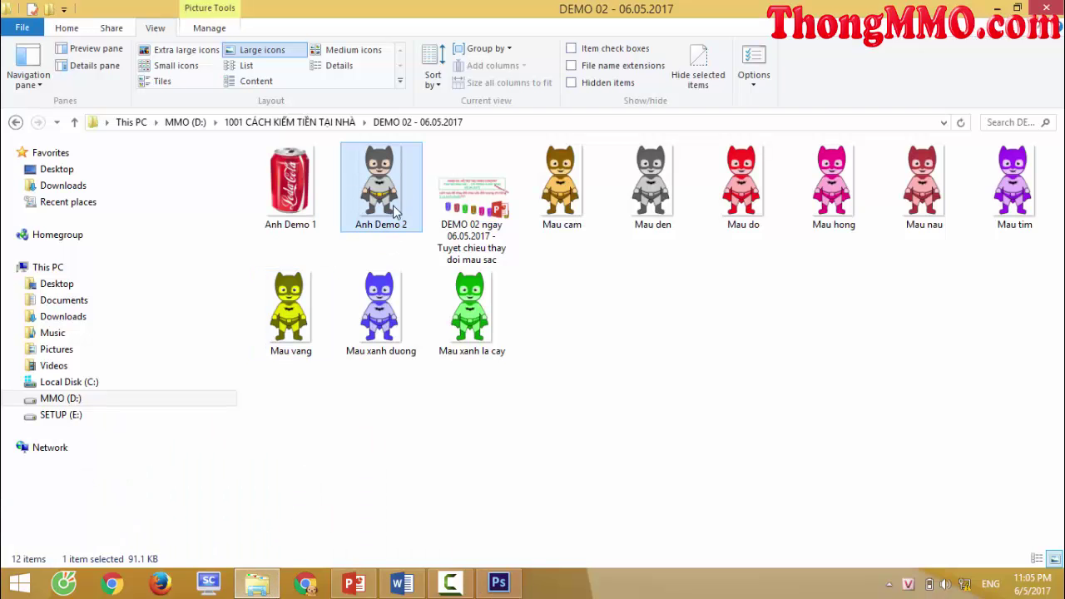
{"action": "left_click", "coordinate": [564, 199]}
{"action": "left_click", "coordinate": [653, 195]}
{"action": "left_click", "coordinate": [740, 189]}
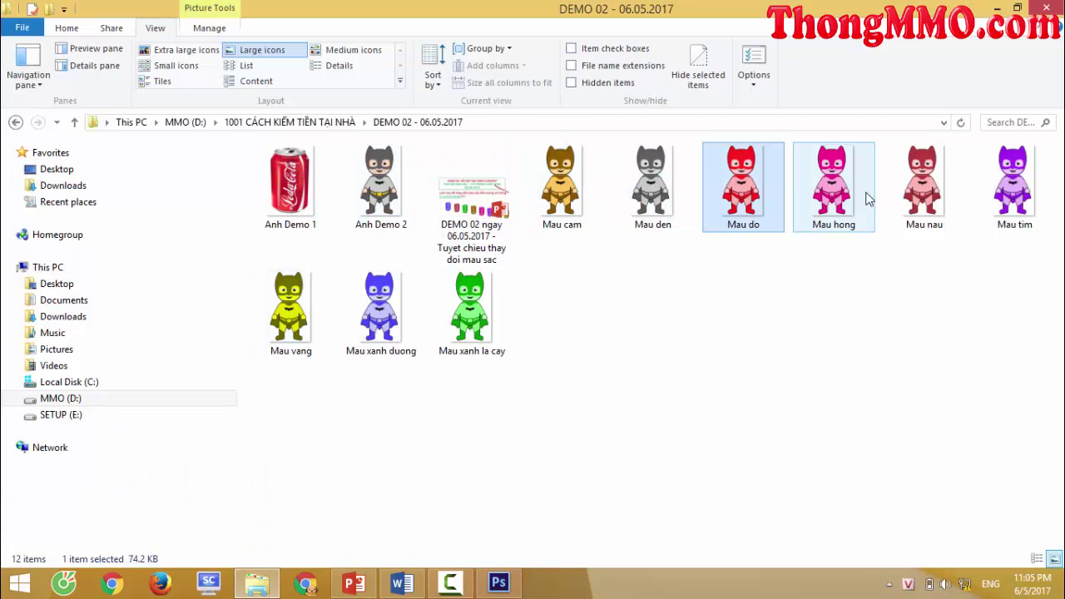
{"action": "left_click", "coordinate": [867, 198]}
{"action": "left_click", "coordinate": [921, 186]}
{"action": "left_click", "coordinate": [1026, 186]}
{"action": "left_click", "coordinate": [290, 320]}
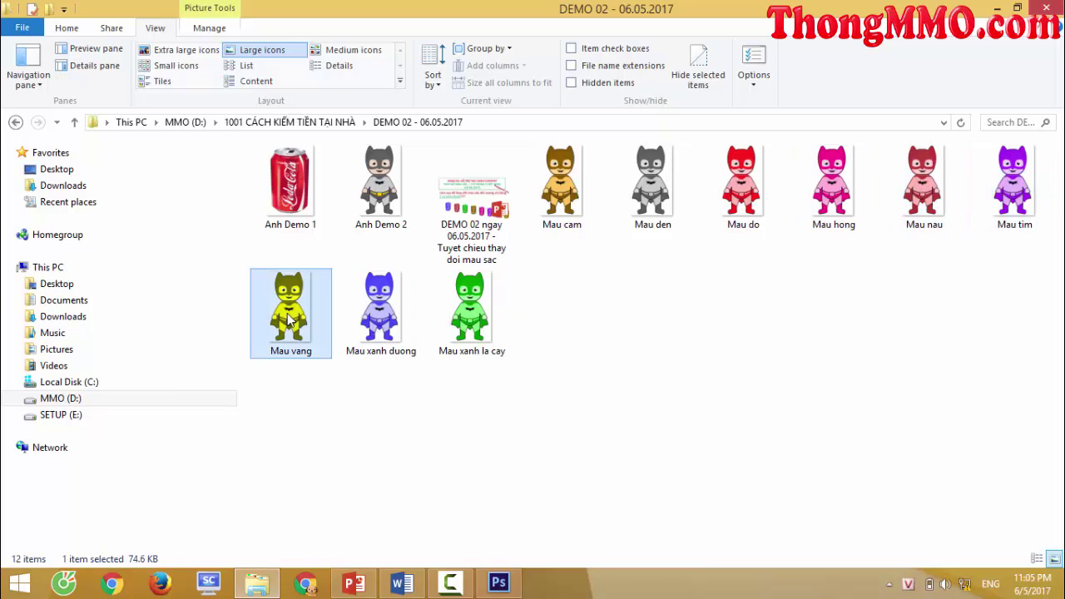
{"action": "left_click", "coordinate": [394, 304]}
{"action": "left_click", "coordinate": [479, 309]}
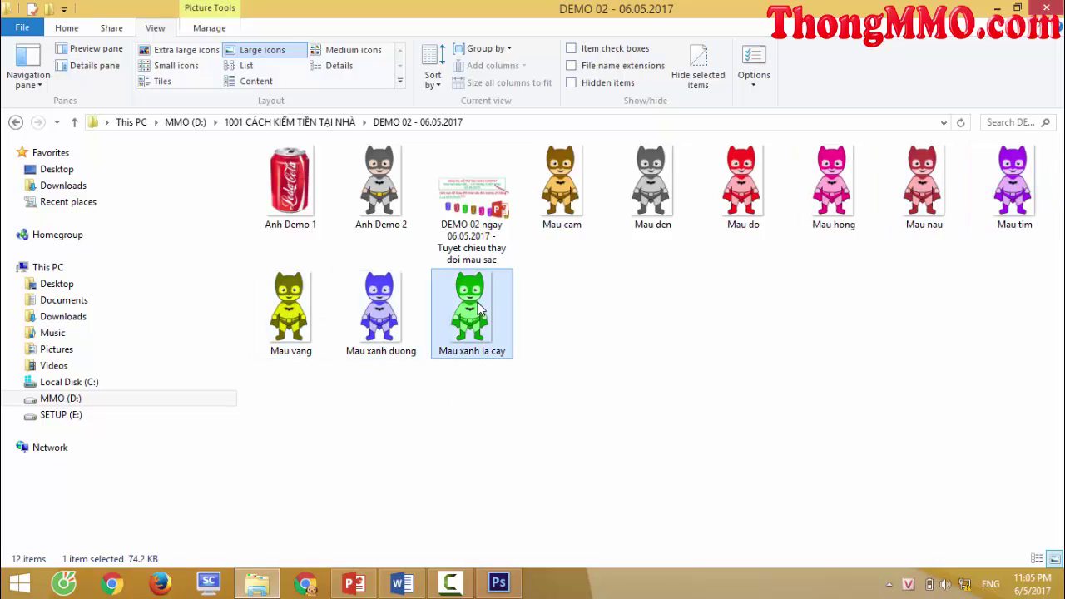
{"action": "left_click", "coordinate": [630, 326]}
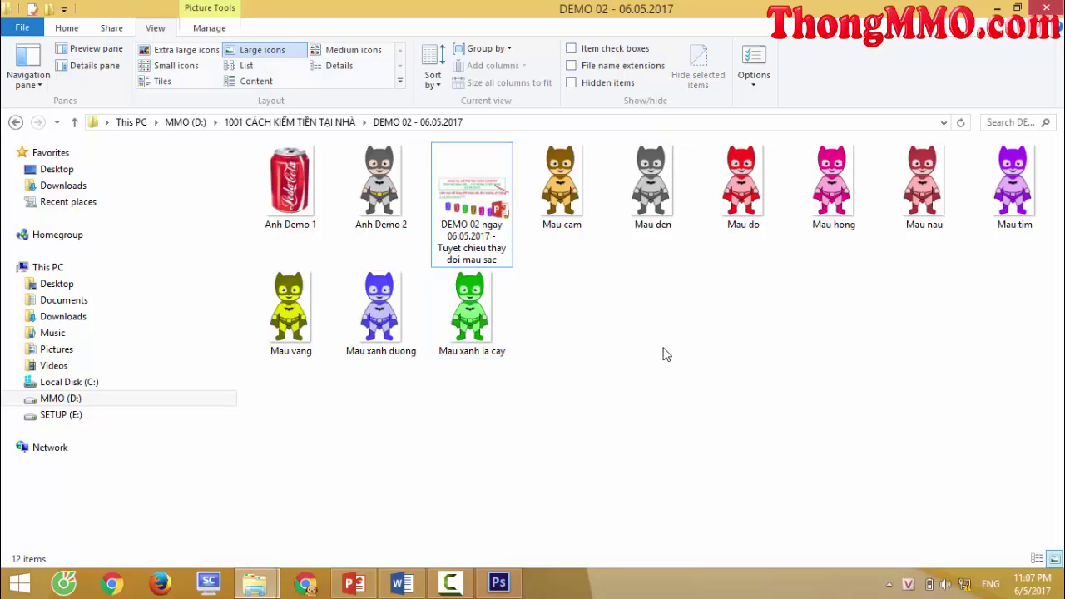
Step: Delete the nine Batman variants, from Mau cam through Mau xanh la cay
{"action": "left_click", "coordinate": [570, 191]}
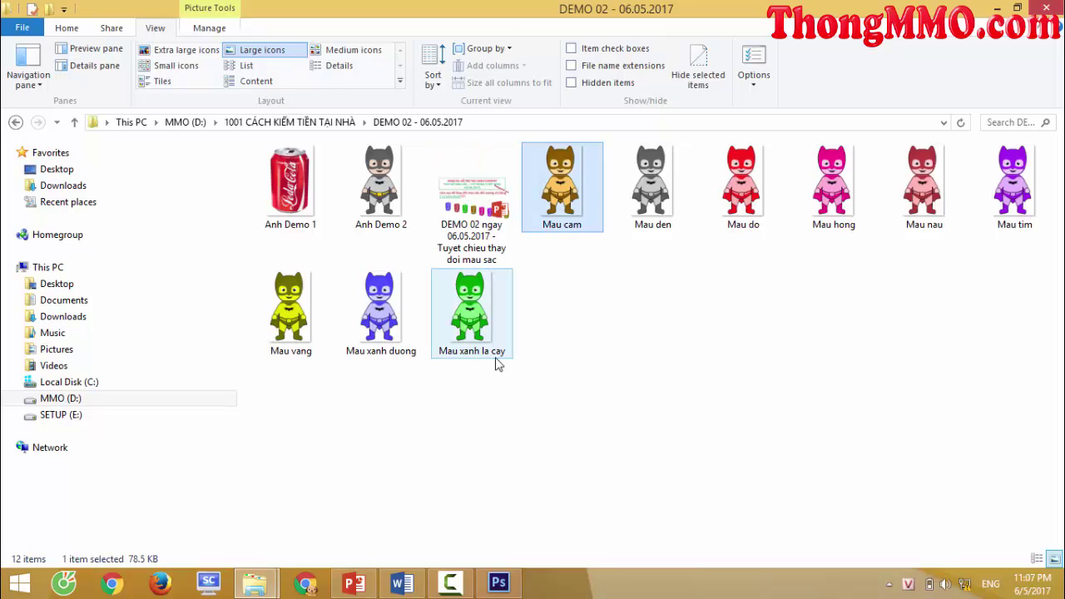
{"action": "left_click", "coordinate": [489, 339], "text": "shift"}
{"action": "right_click", "coordinate": [491, 339]}
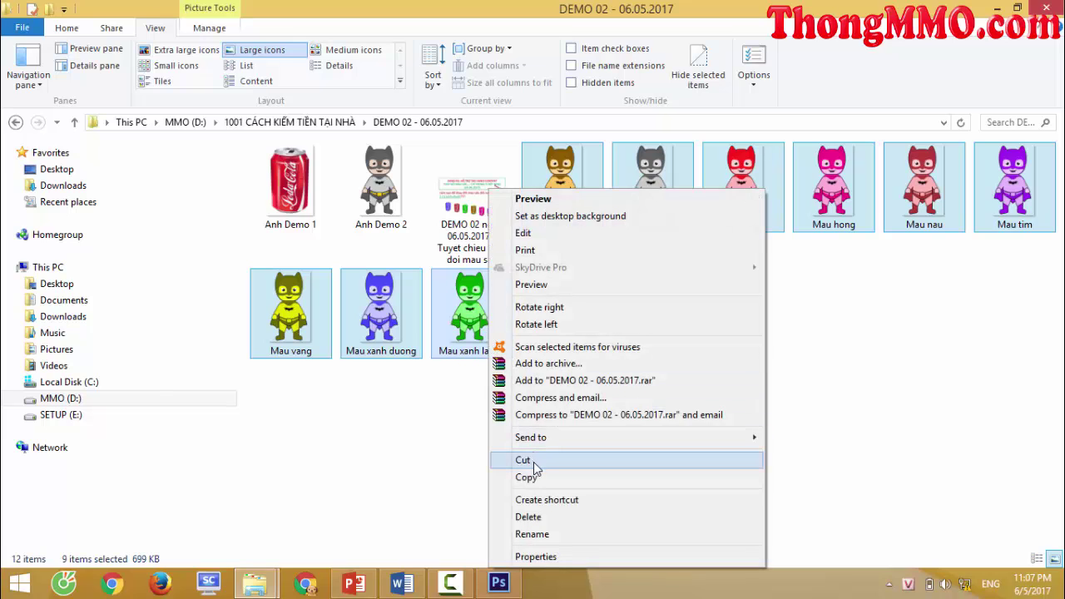
{"action": "left_click", "coordinate": [545, 516]}
{"action": "left_click", "coordinate": [594, 304]}
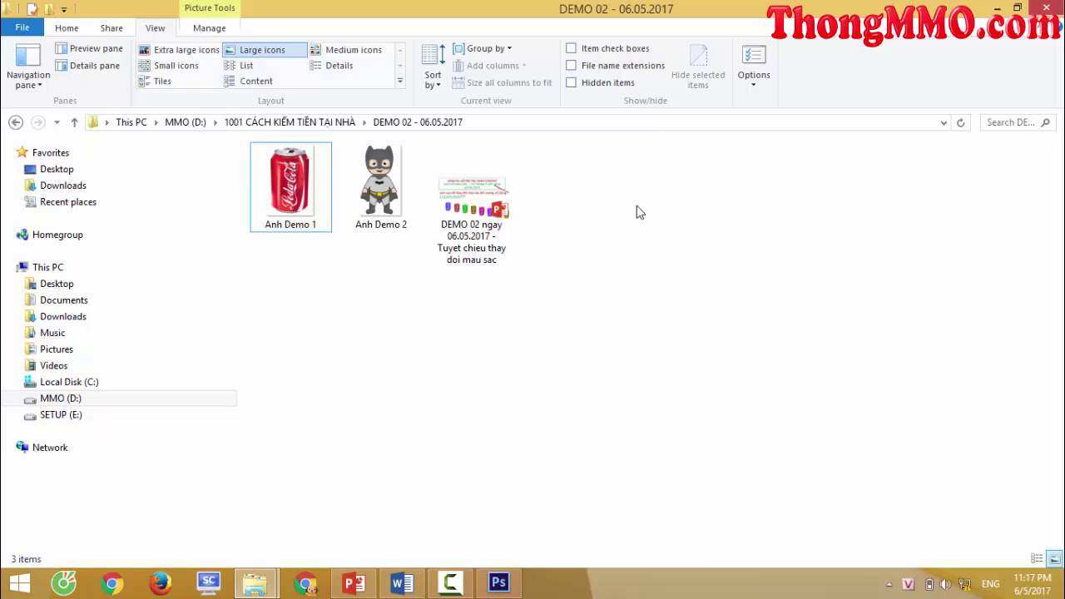
Step: Paste the red car image into DEMO 02 and rename it 'Anh Demo 3'
{"action": "right_click", "coordinate": [616, 179]}
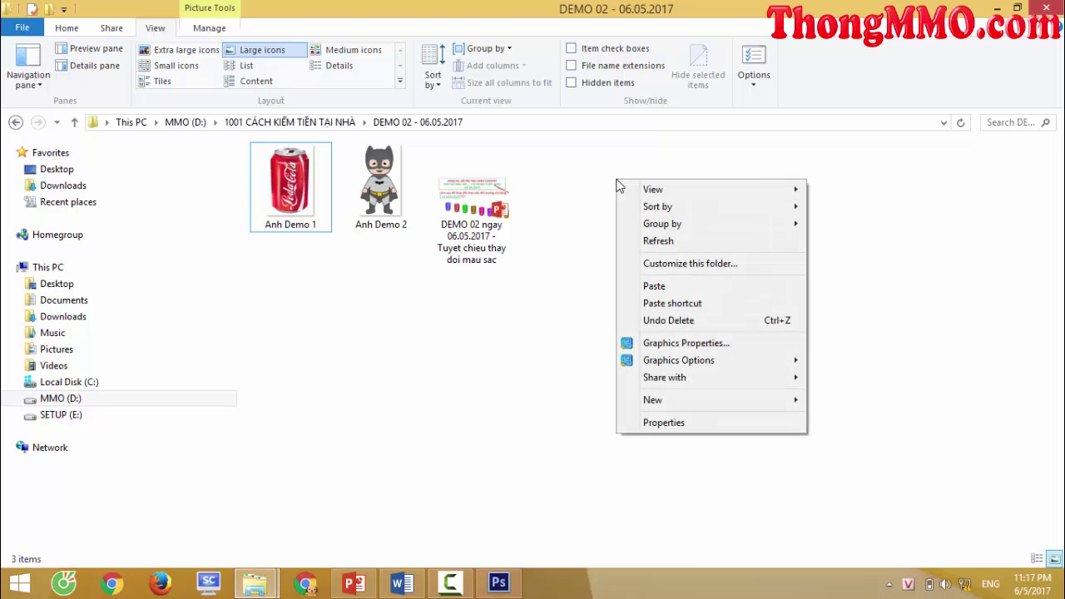
{"action": "left_click", "coordinate": [649, 284]}
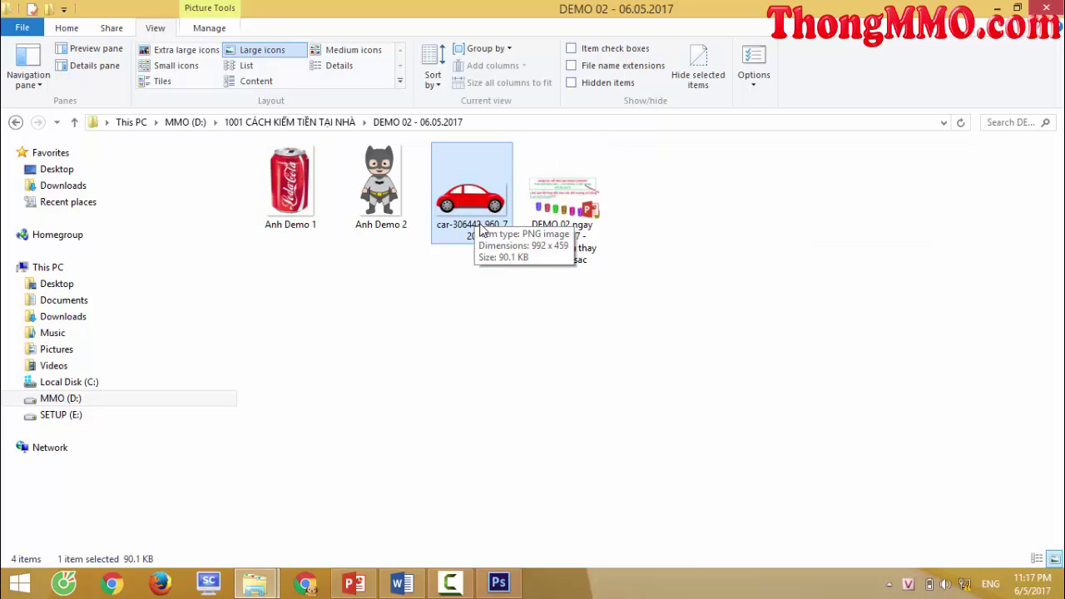
{"action": "left_click", "coordinate": [480, 227]}
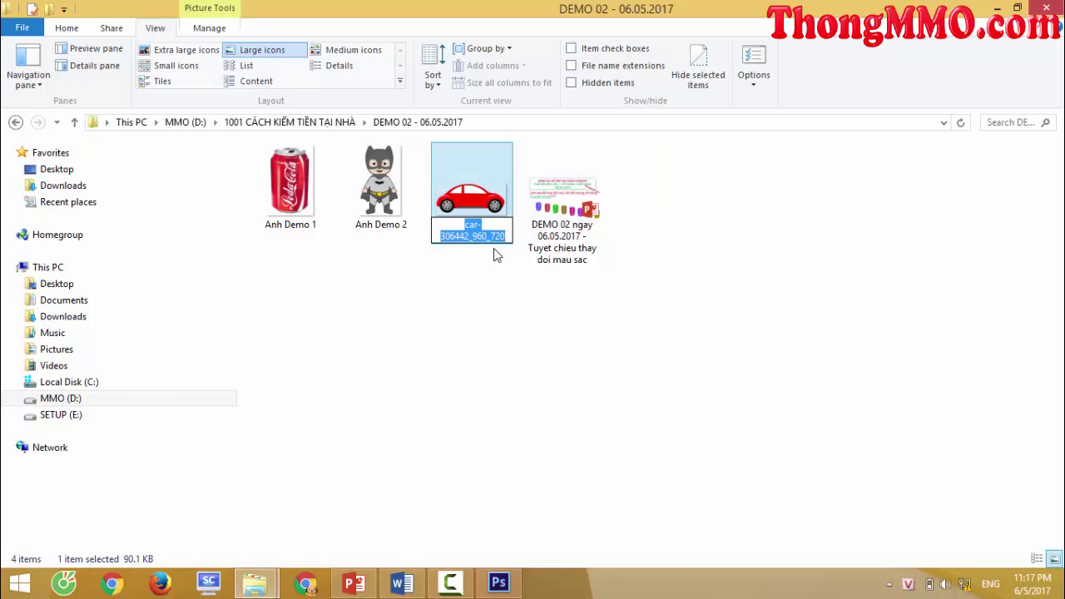
{"action": "type", "text": "Anh Demo 3"}
{"action": "key", "text": "Return"}
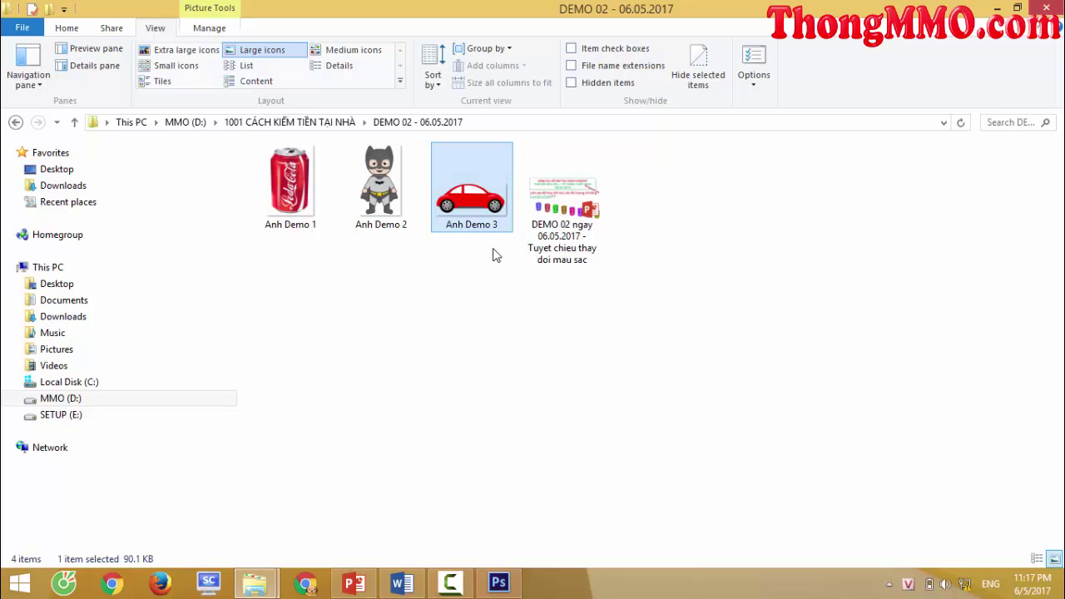
{"action": "right_click", "coordinate": [471, 194]}
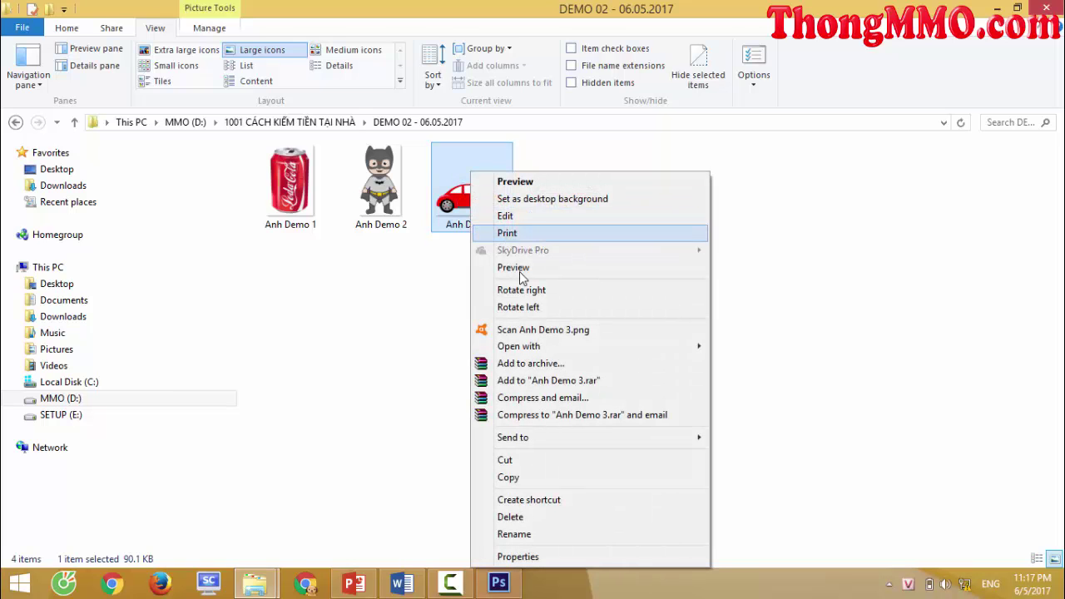
Step: Open Anh Demo 3 in Photoshop CS6 and play the 'Doi anh hang loat' action on it
{"action": "mouse_move", "coordinate": [518, 346]}
{"action": "left_click", "coordinate": [779, 346]}
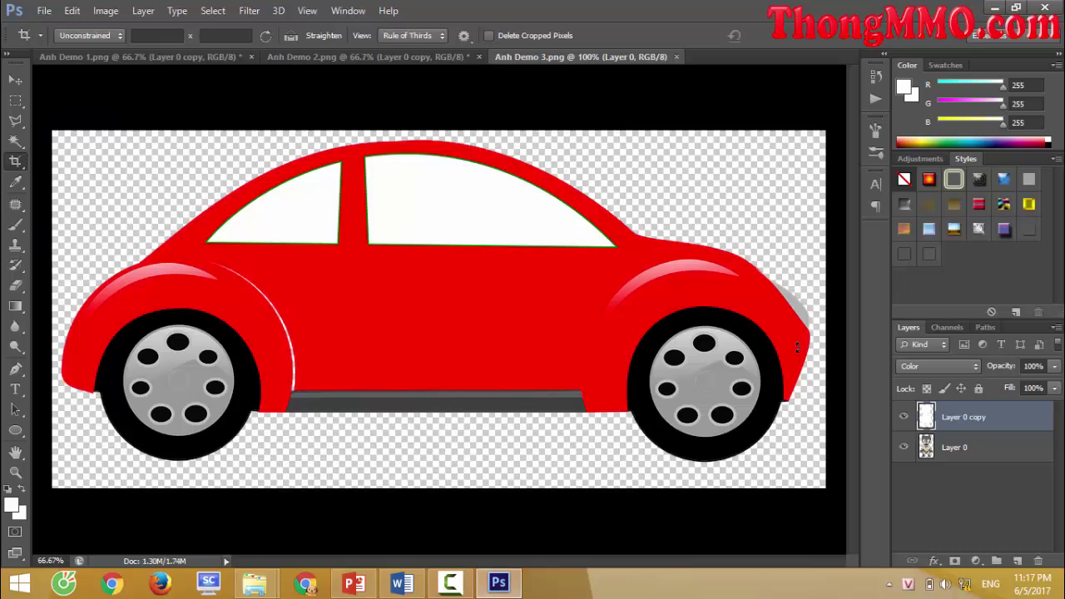
{"action": "left_click", "coordinate": [348, 11]}
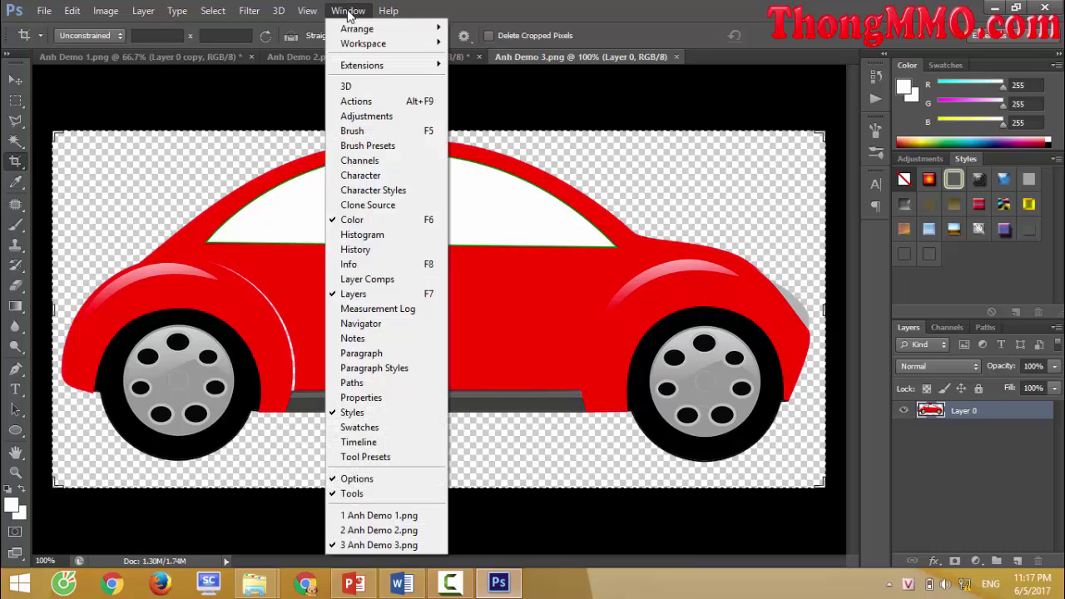
{"action": "left_click", "coordinate": [387, 102]}
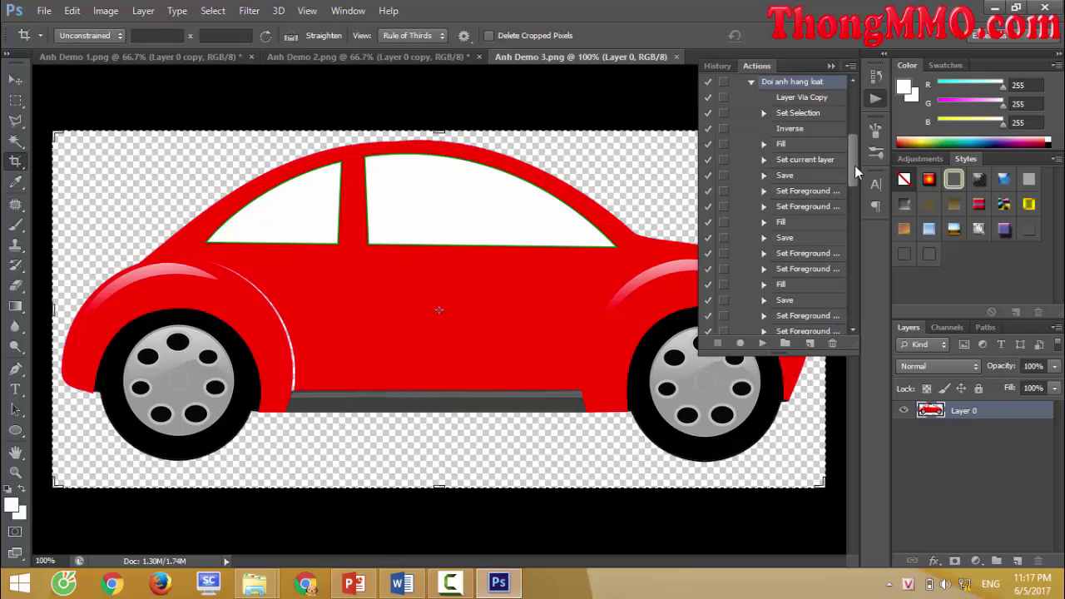
{"action": "left_click_drag", "start_coordinate": [854, 166], "coordinate": [857, 148]}
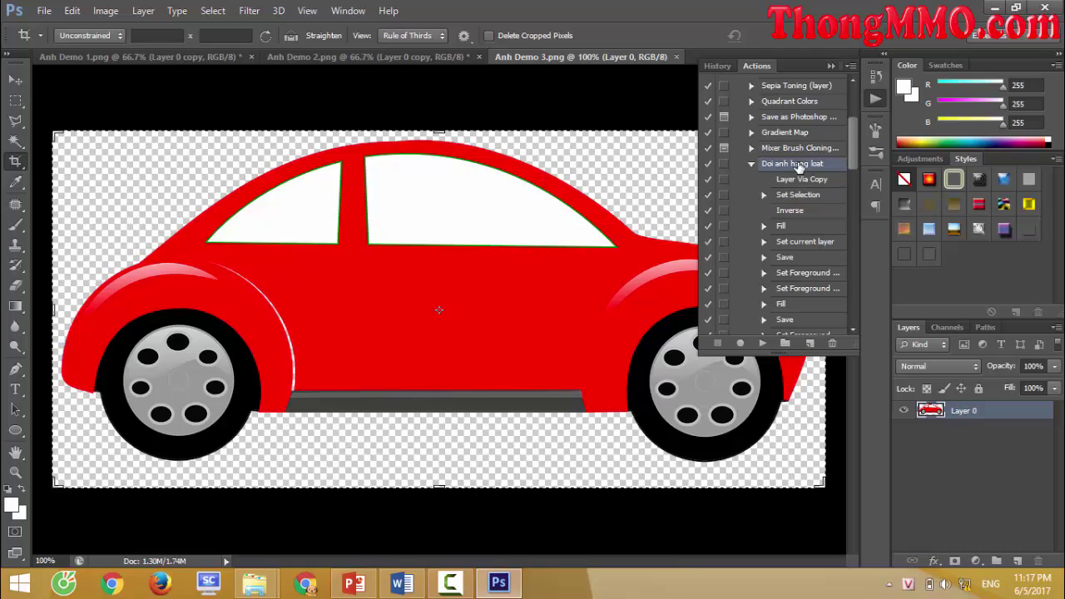
{"action": "left_click", "coordinate": [762, 344]}
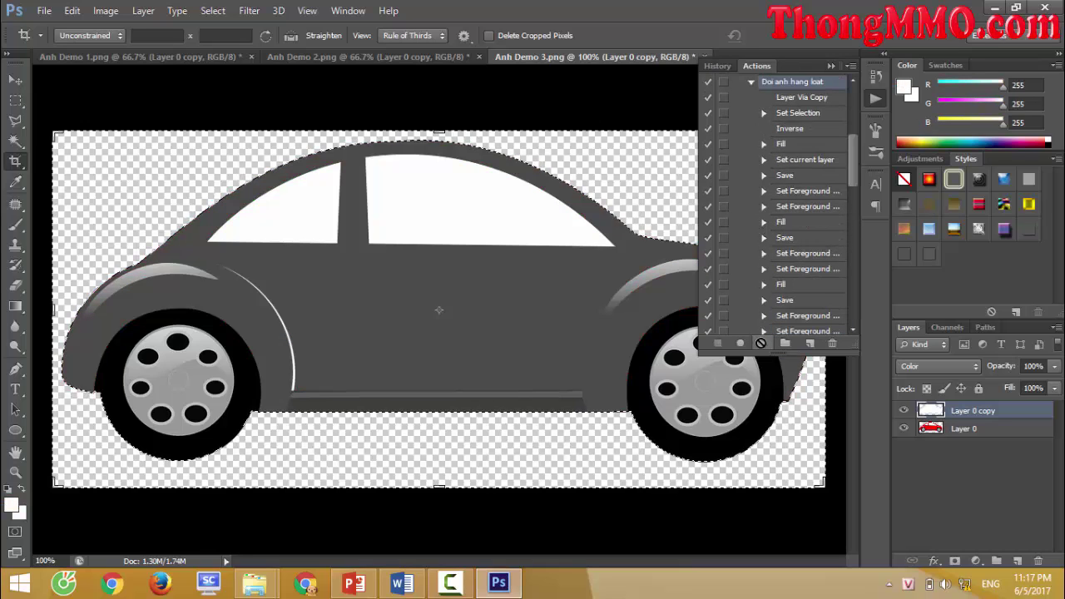
{"action": "left_click", "coordinate": [255, 582]}
{"action": "left_click", "coordinate": [471, 200]}
{"action": "left_click", "coordinate": [652, 200]}
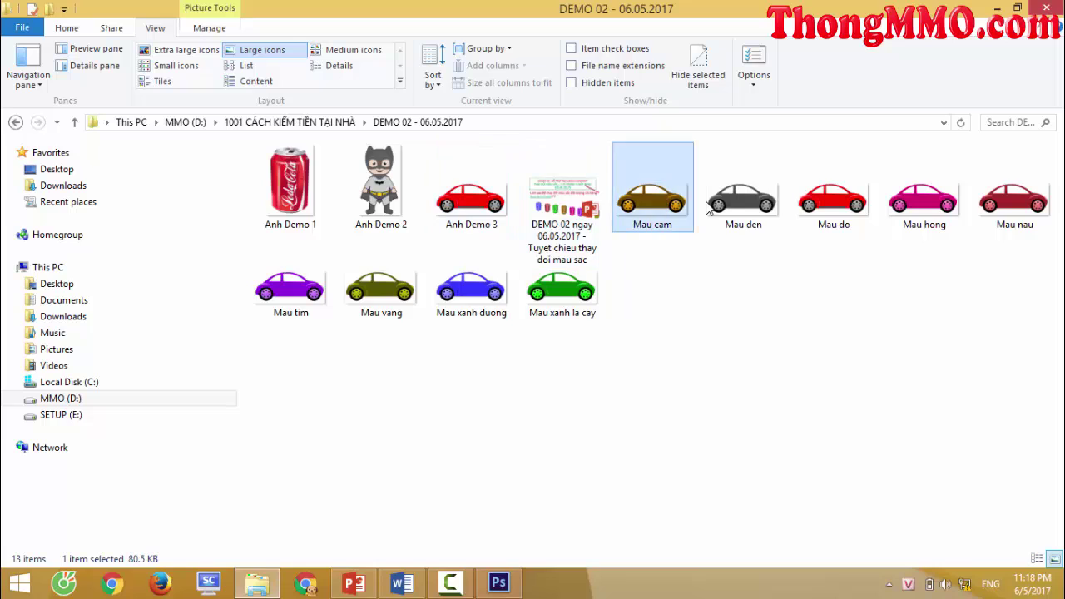
{"action": "left_click", "coordinate": [765, 208]}
{"action": "left_click", "coordinate": [837, 205]}
{"action": "left_click", "coordinate": [923, 203]}
{"action": "left_click", "coordinate": [1024, 213]}
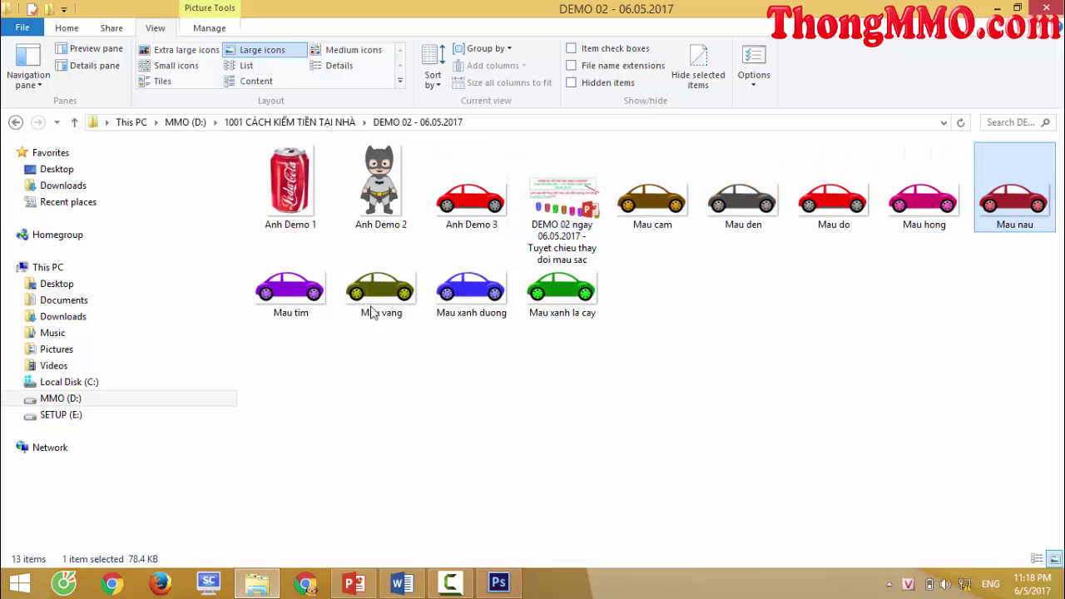
{"action": "left_click", "coordinate": [305, 305]}
{"action": "left_click", "coordinate": [372, 304]}
{"action": "left_click", "coordinate": [471, 295]}
{"action": "left_click", "coordinate": [554, 299]}
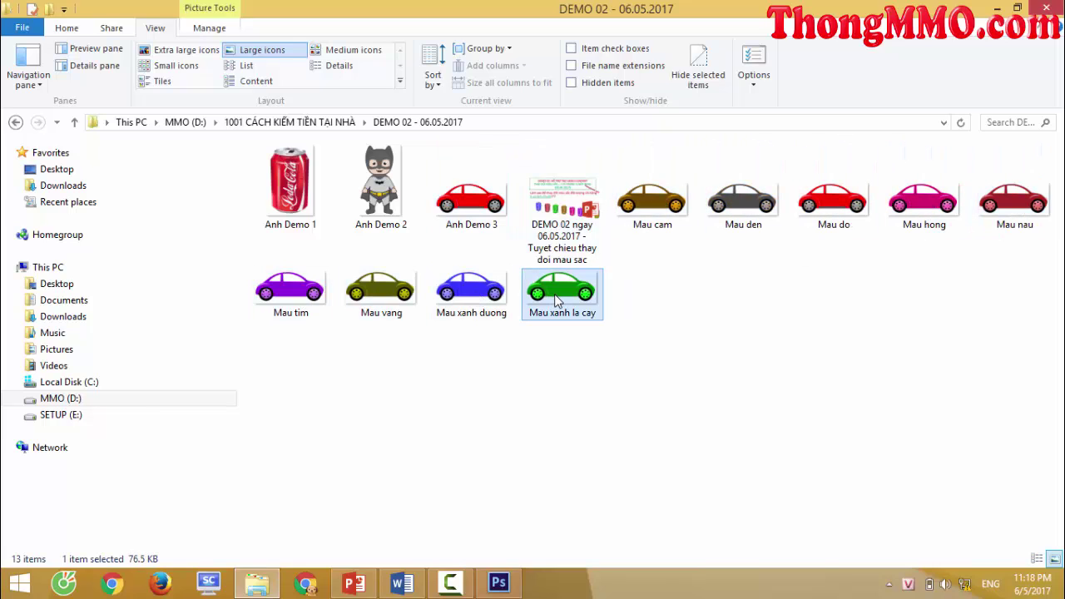